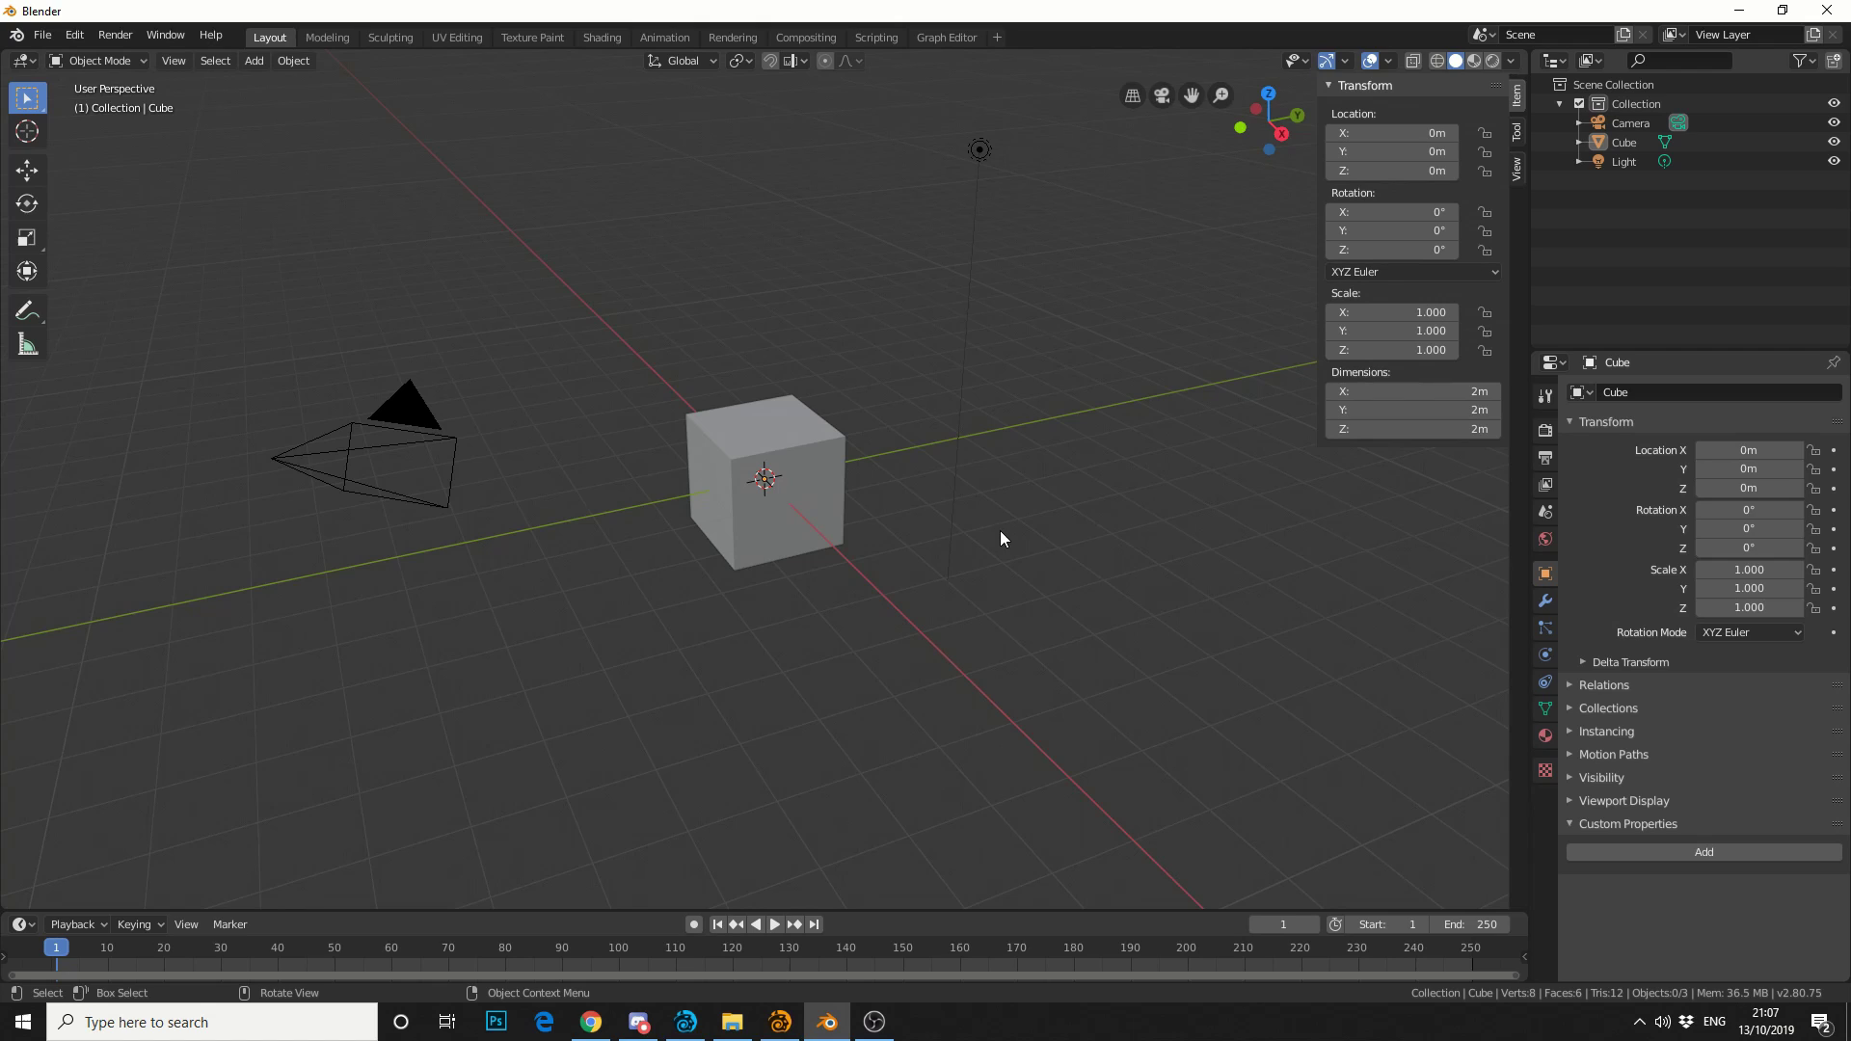
# - Select the point light object in the default scene
pyautogui.click(979, 155)
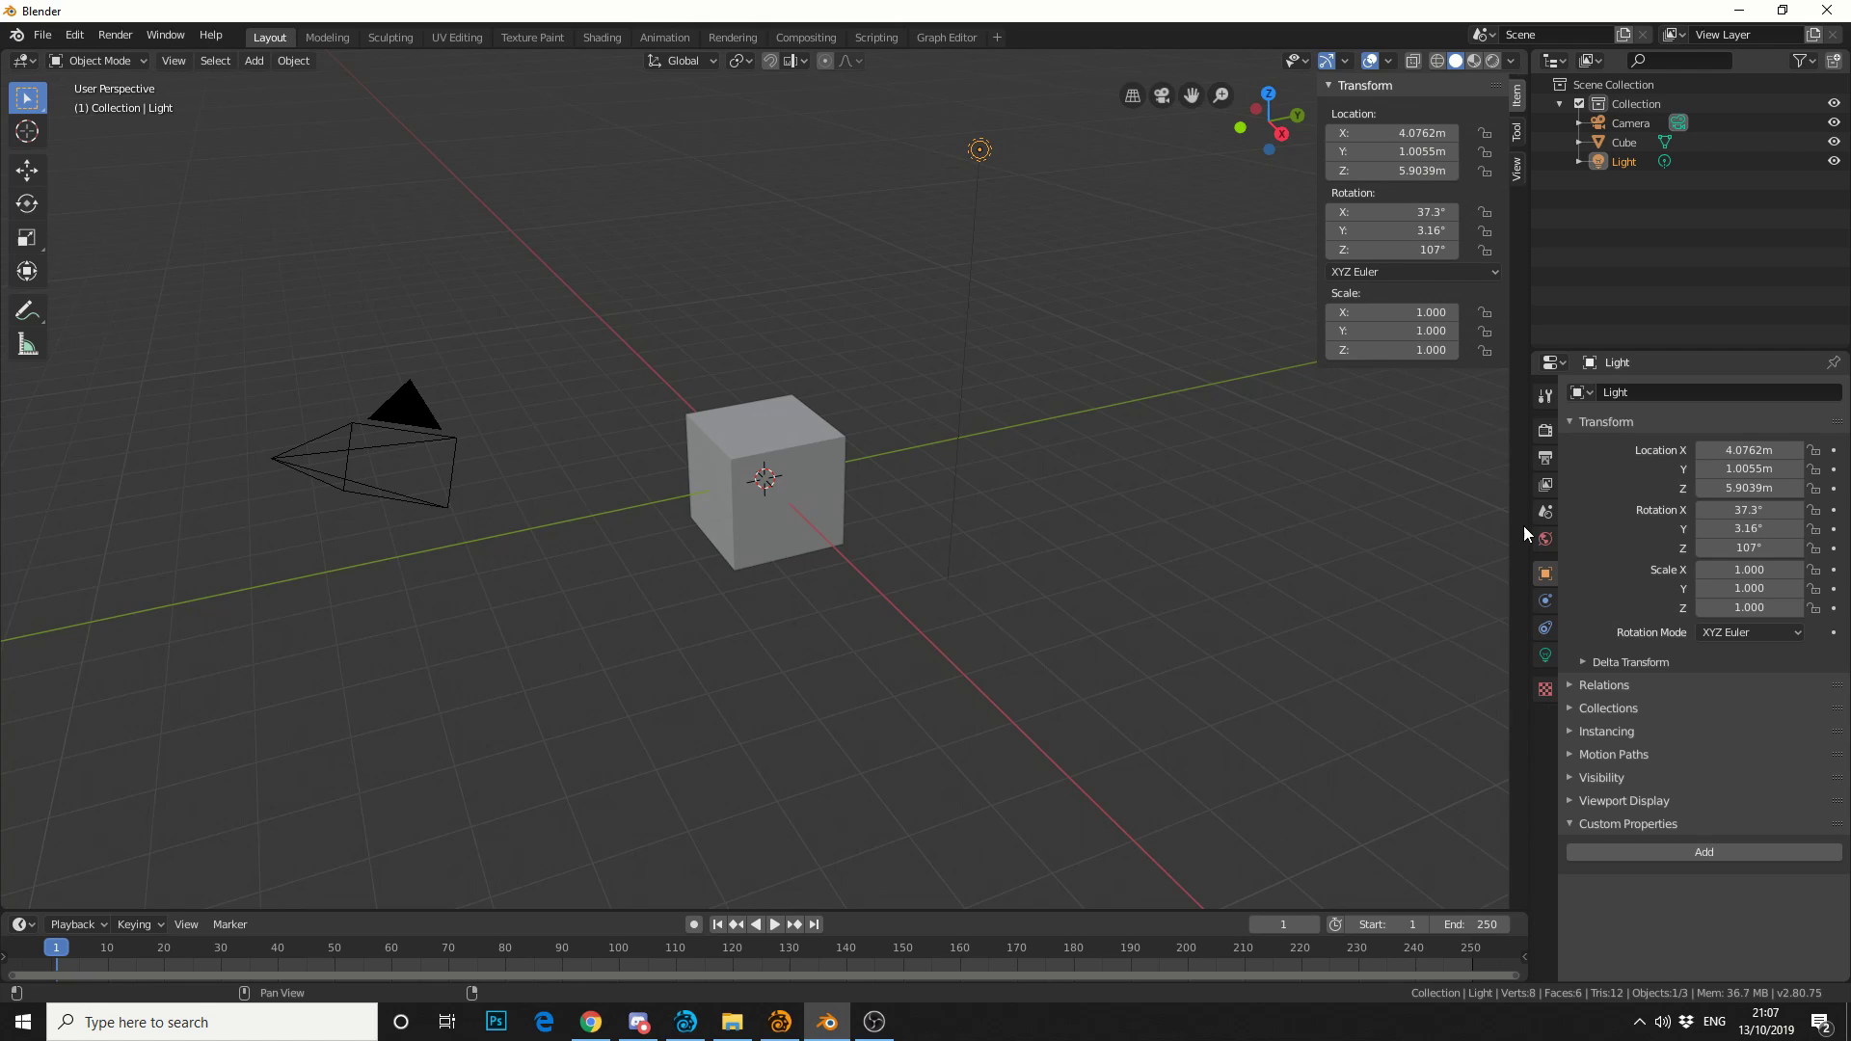
# - In the Light data properties, keyframe the light's white Color at frame 1
pyautogui.click(1546, 656)
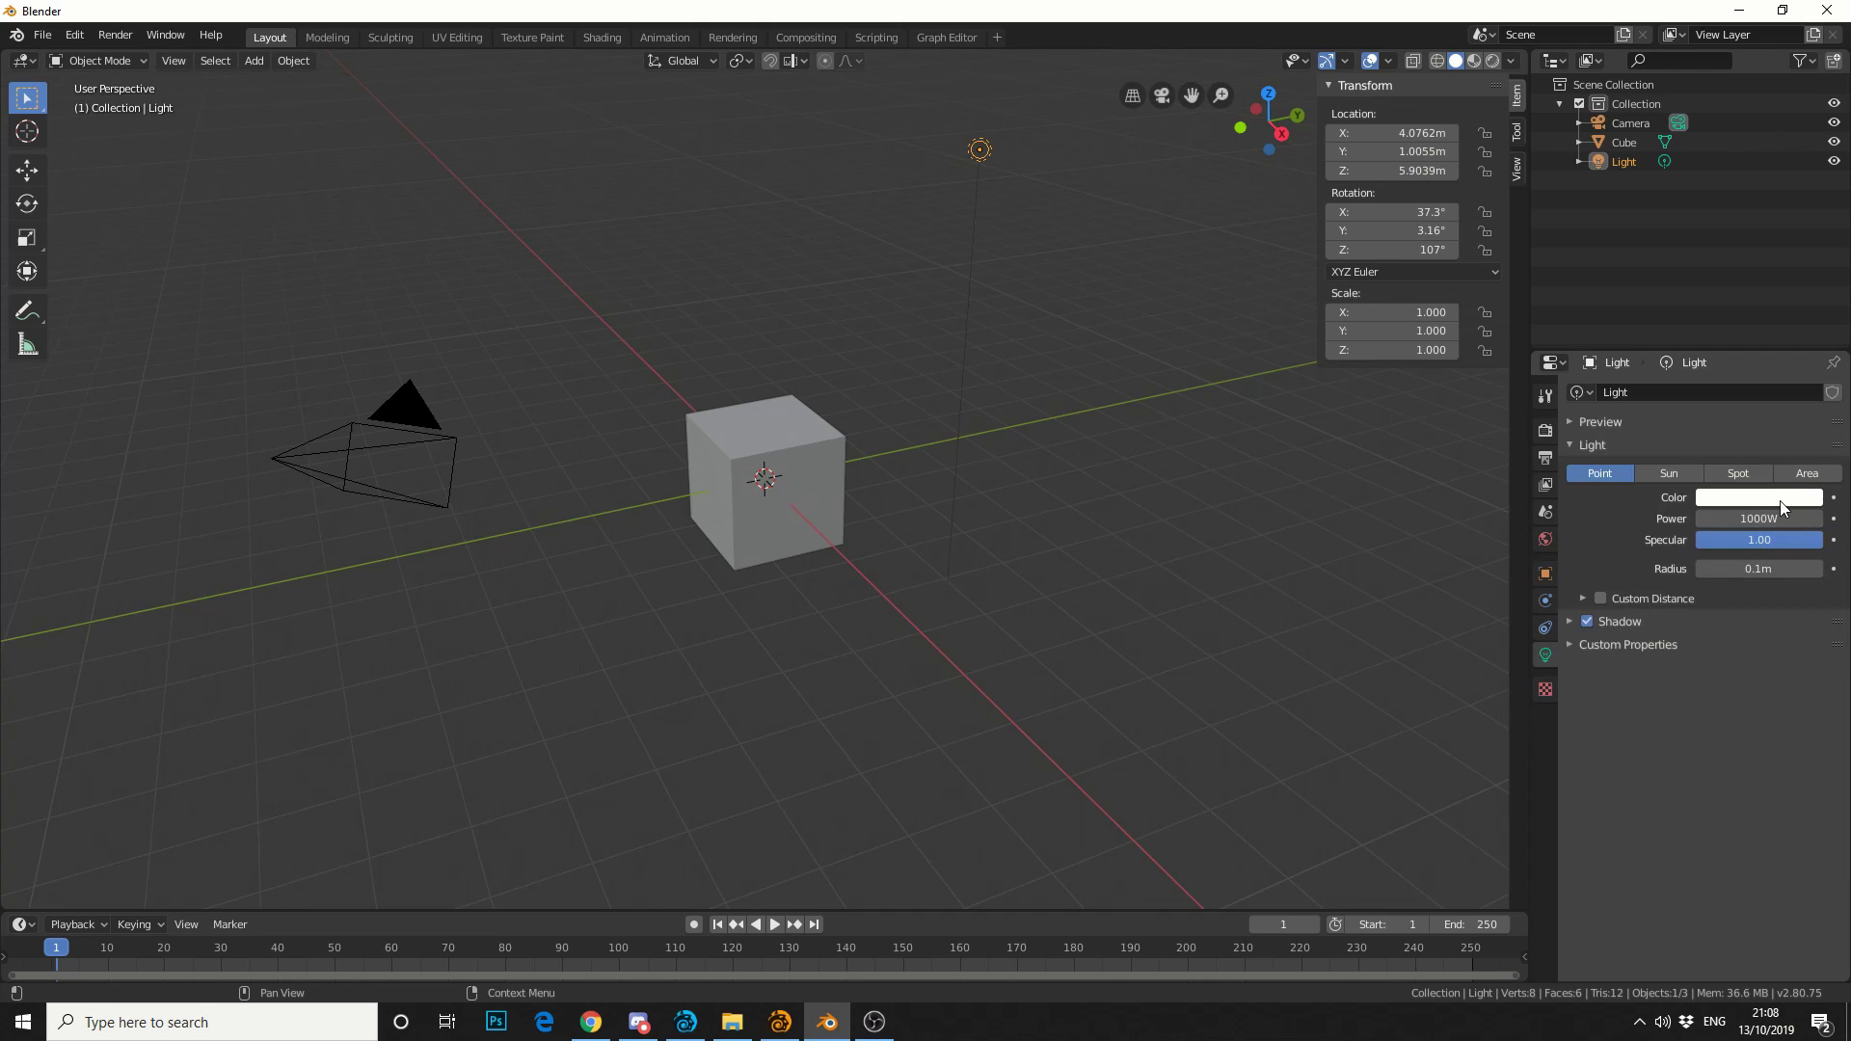
pyautogui.click(1834, 498)
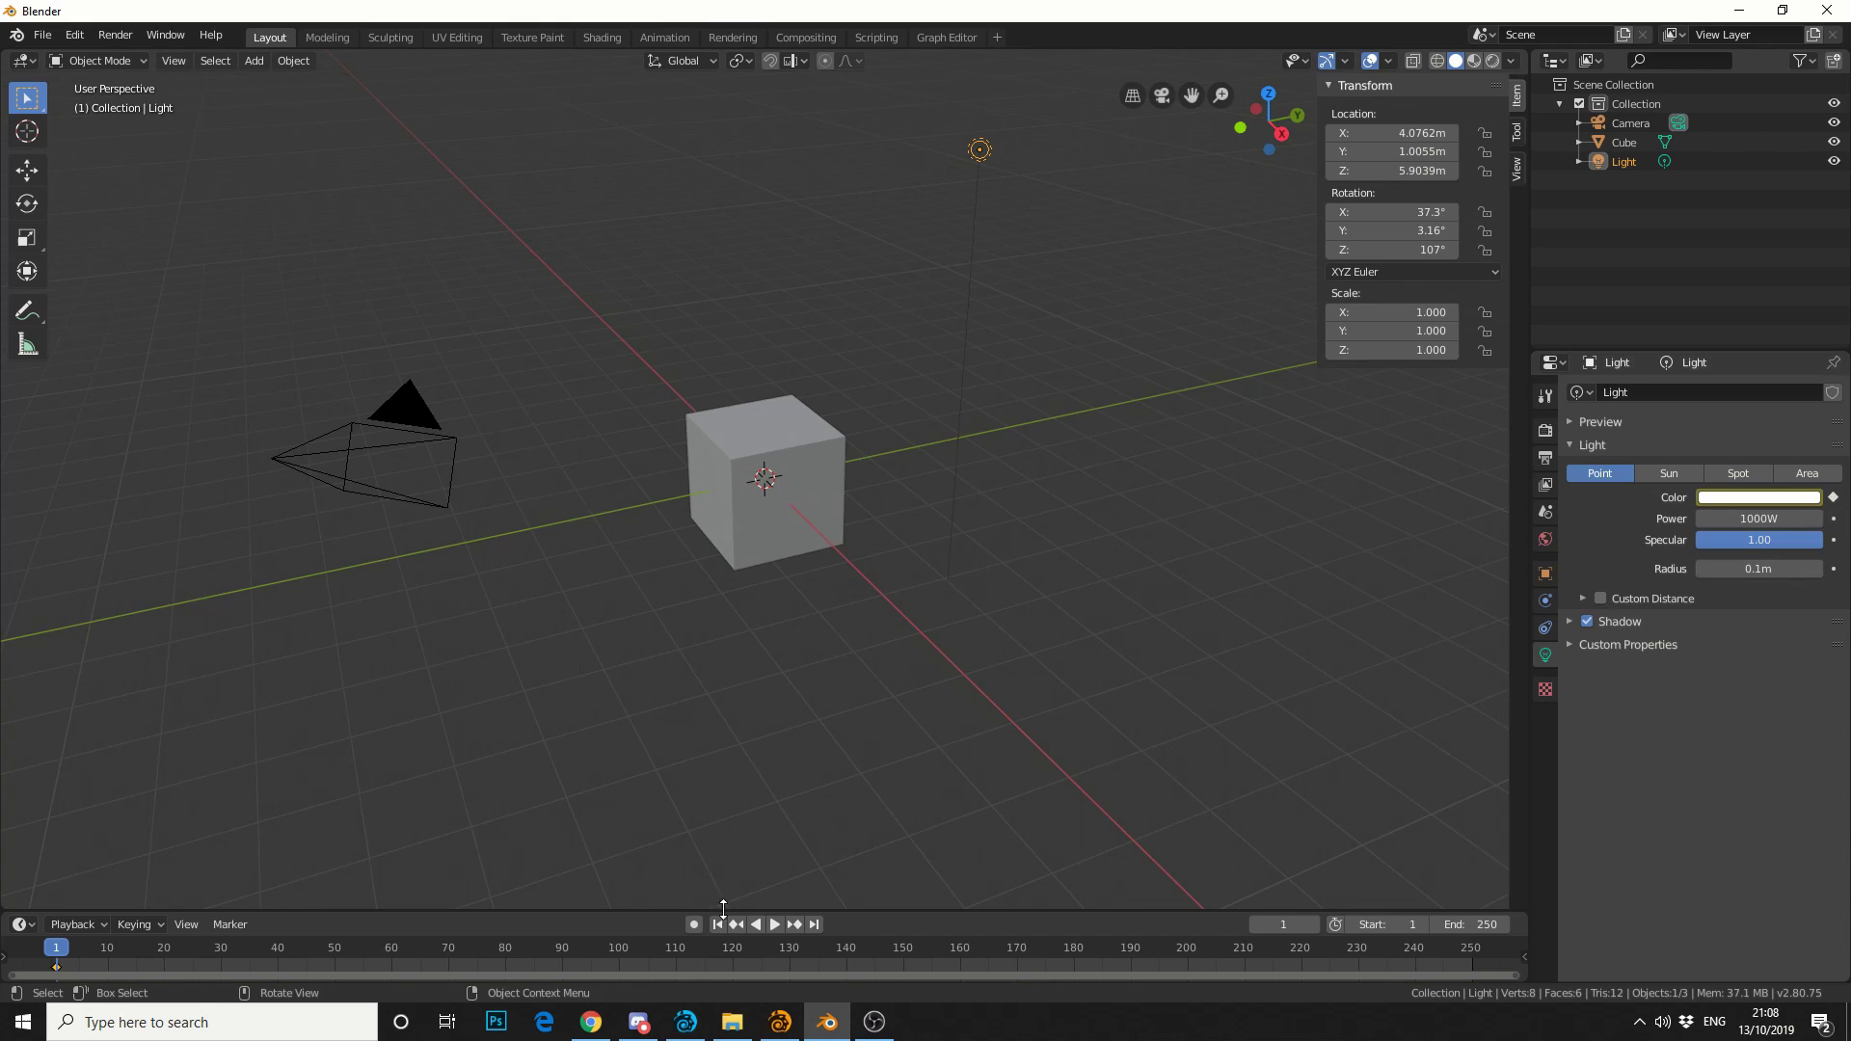
pyautogui.moveTo(723, 910); pyautogui.dragTo(723, 761)
# - At frame 21, change the light colour to yellow and keyframe it
pyautogui.press('space')
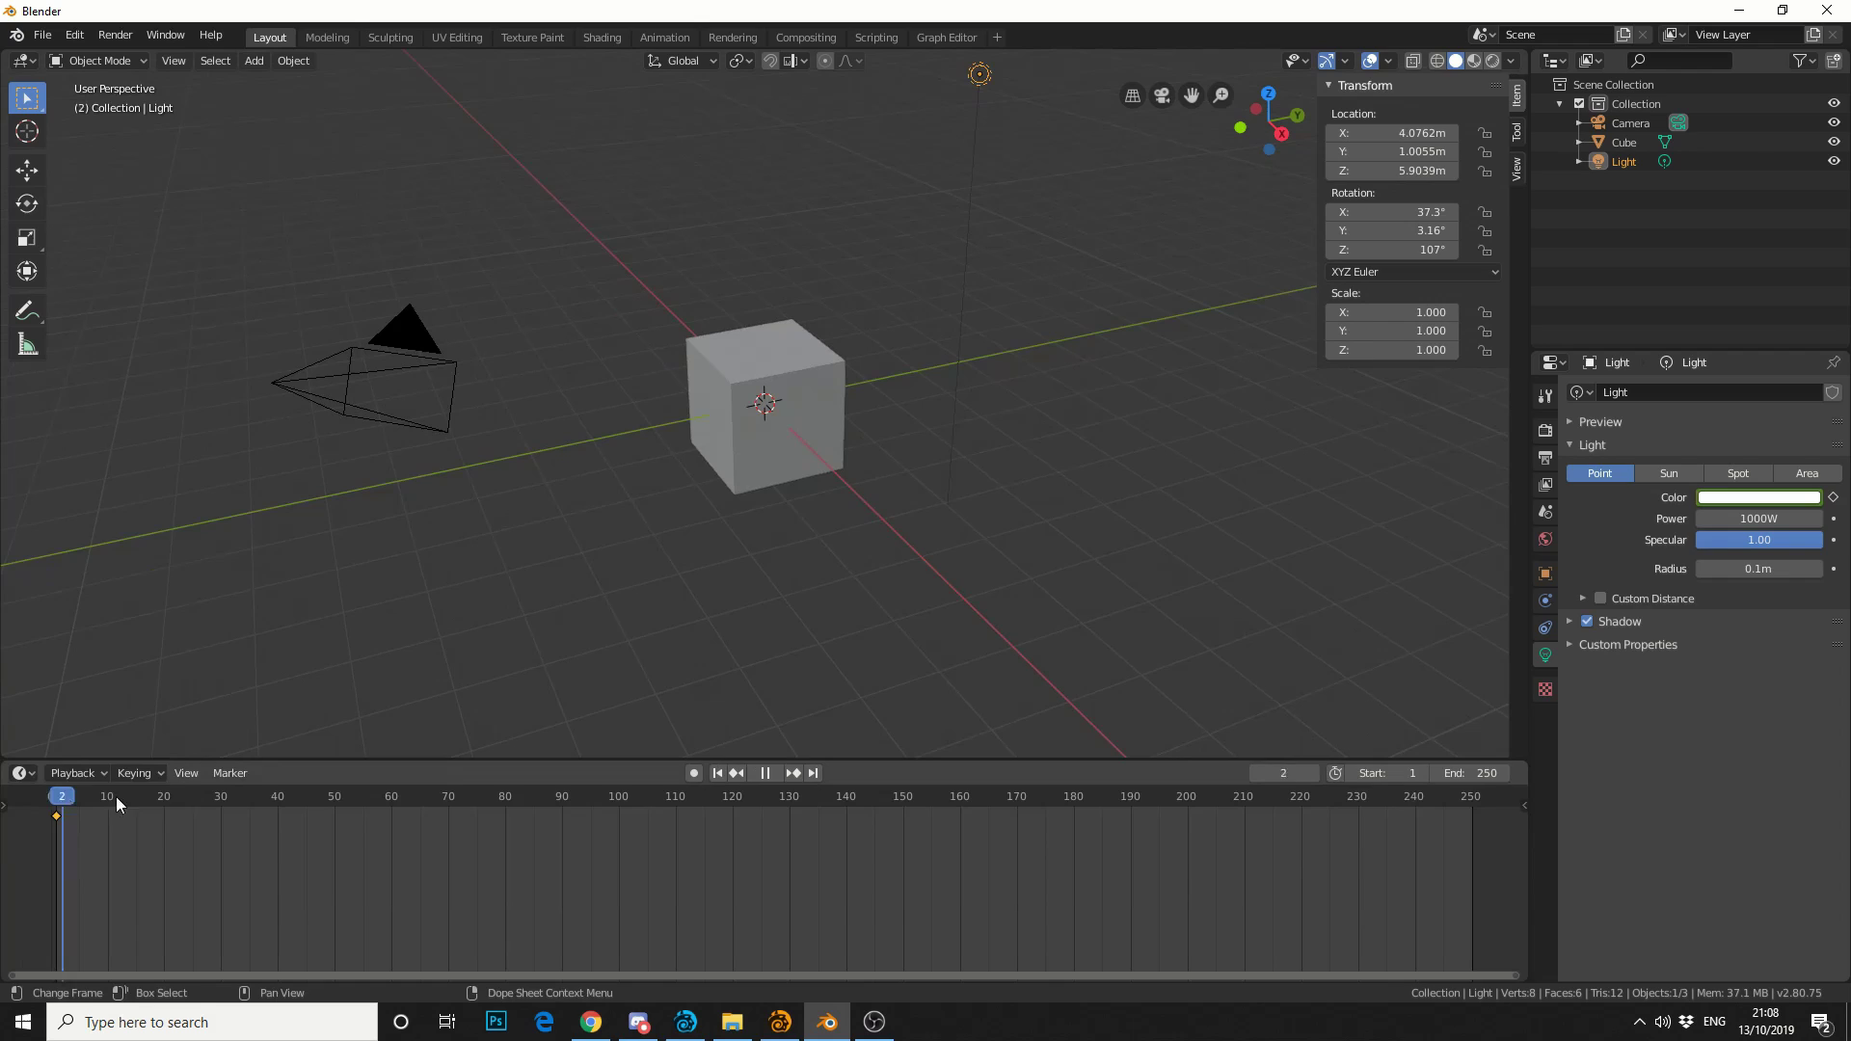
pyautogui.moveTo(116, 797); pyautogui.dragTo(170, 796)
pyautogui.press('space')
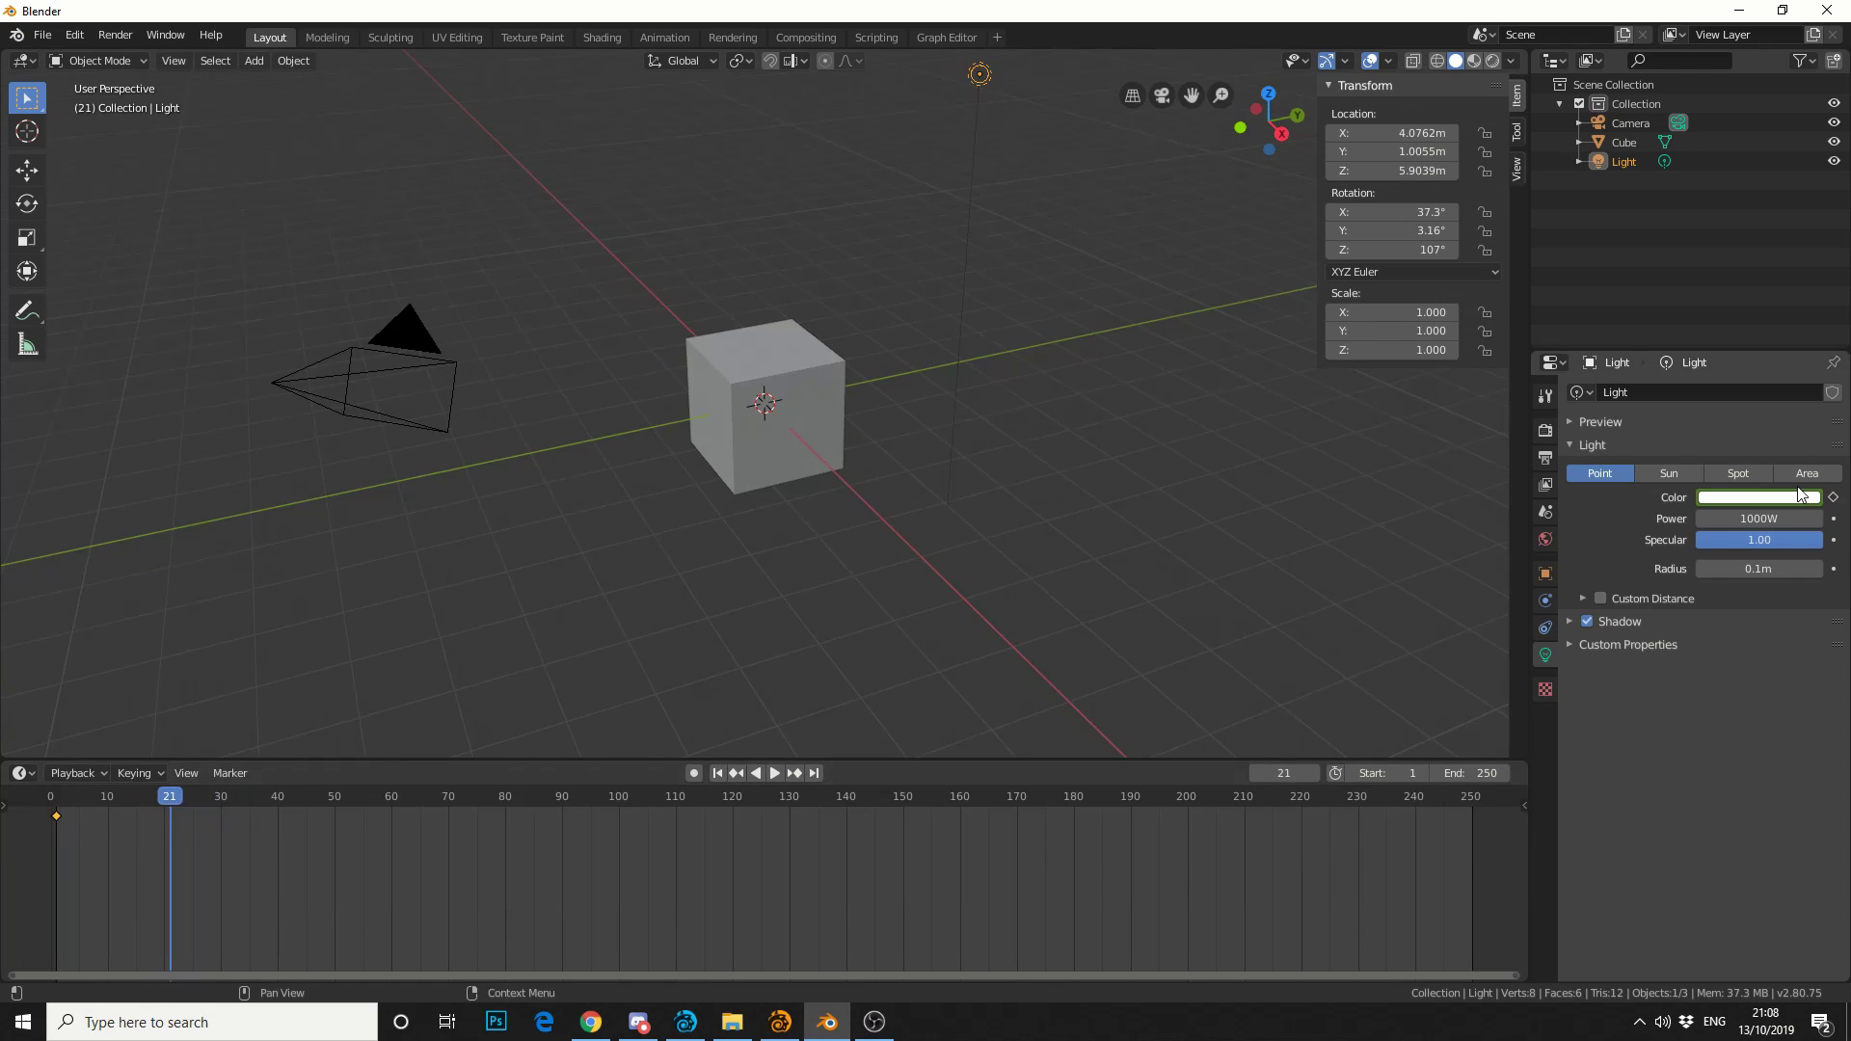
pyautogui.click(1775, 499)
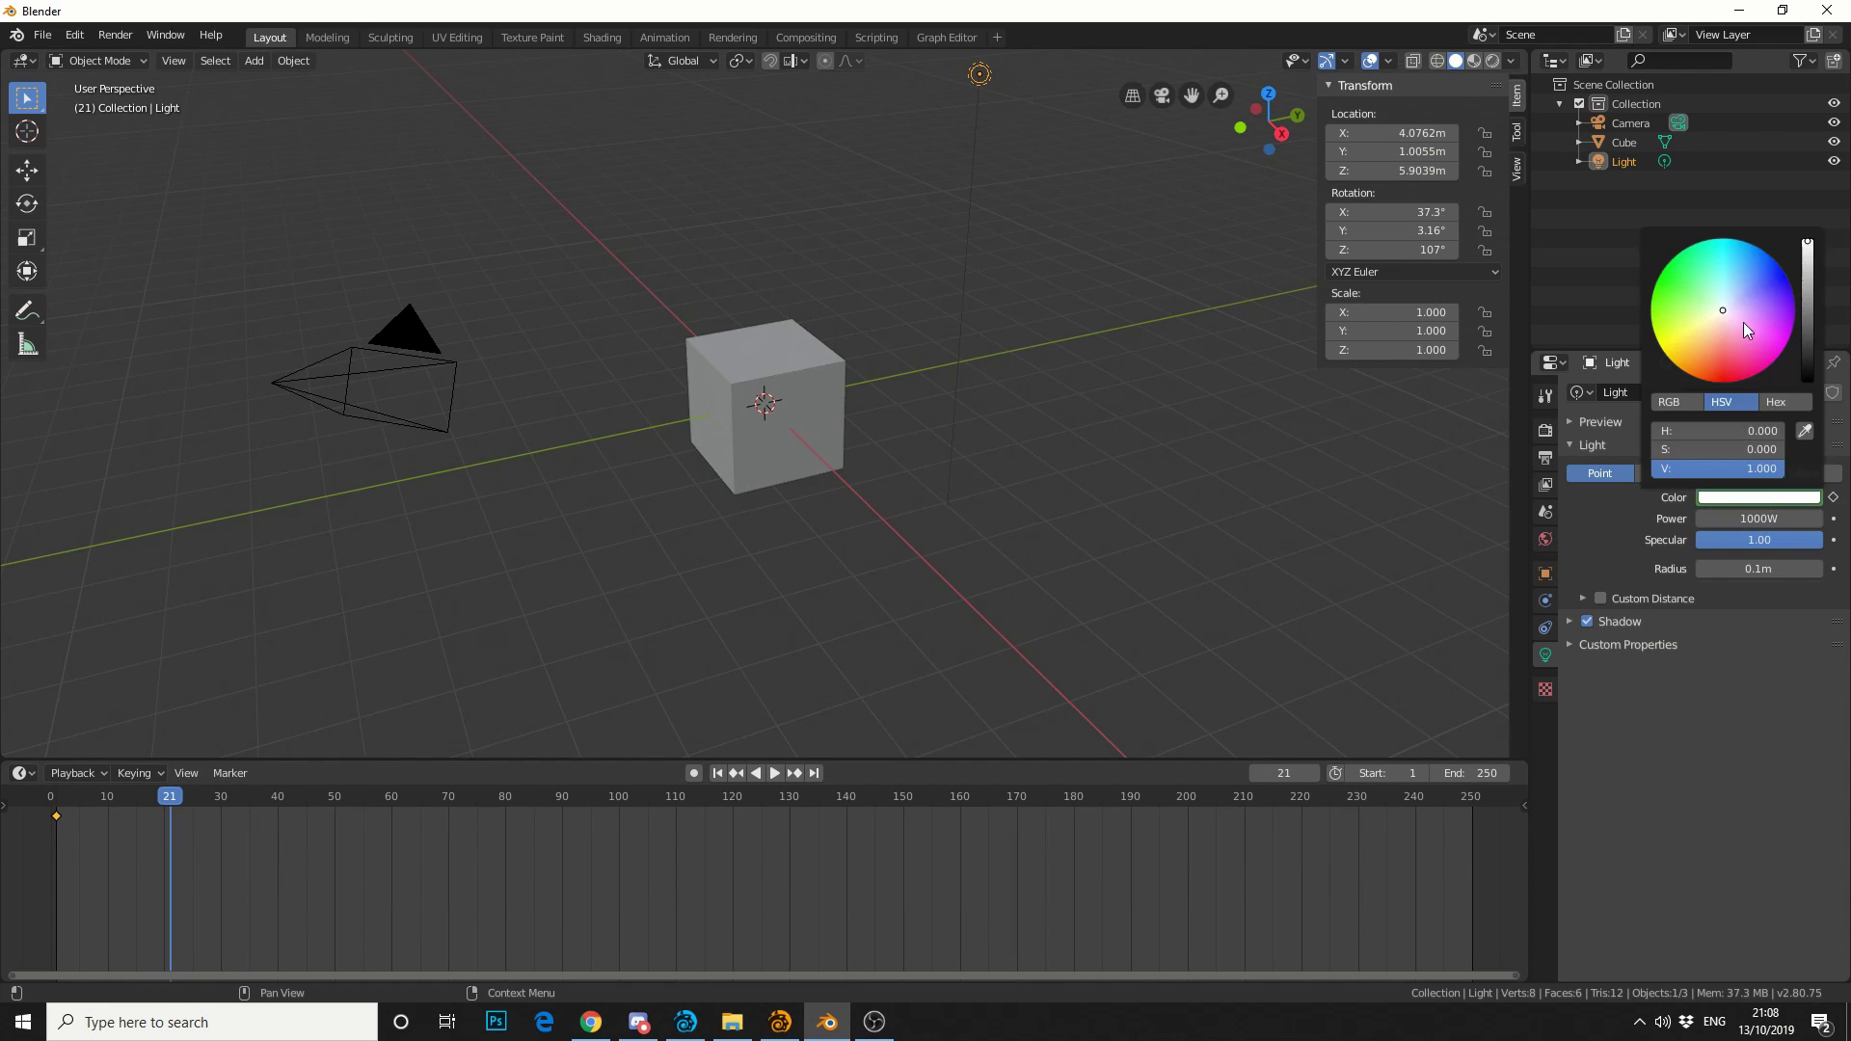
pyautogui.click(1748, 331)
pyautogui.click(1833, 497)
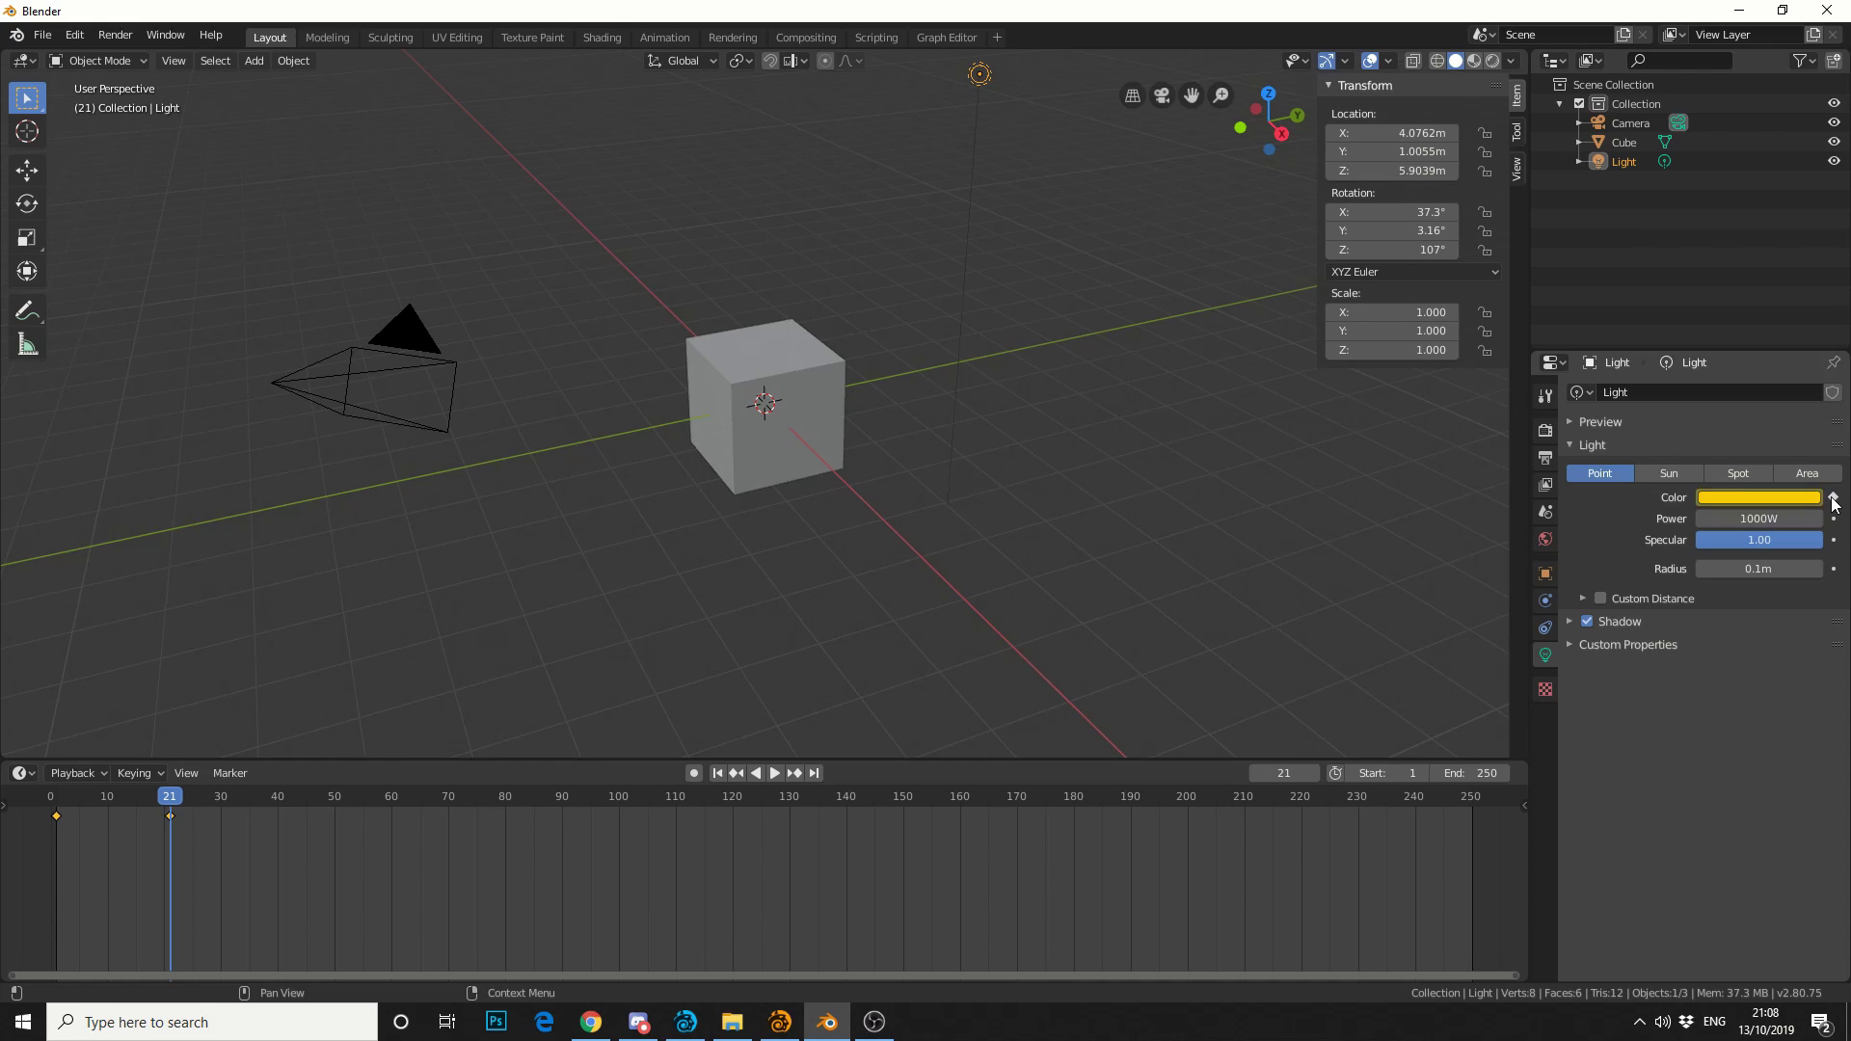
# - At frame 43, change the light colour to pink and keyframe it
pyautogui.moveTo(214, 797); pyautogui.dragTo(295, 797)
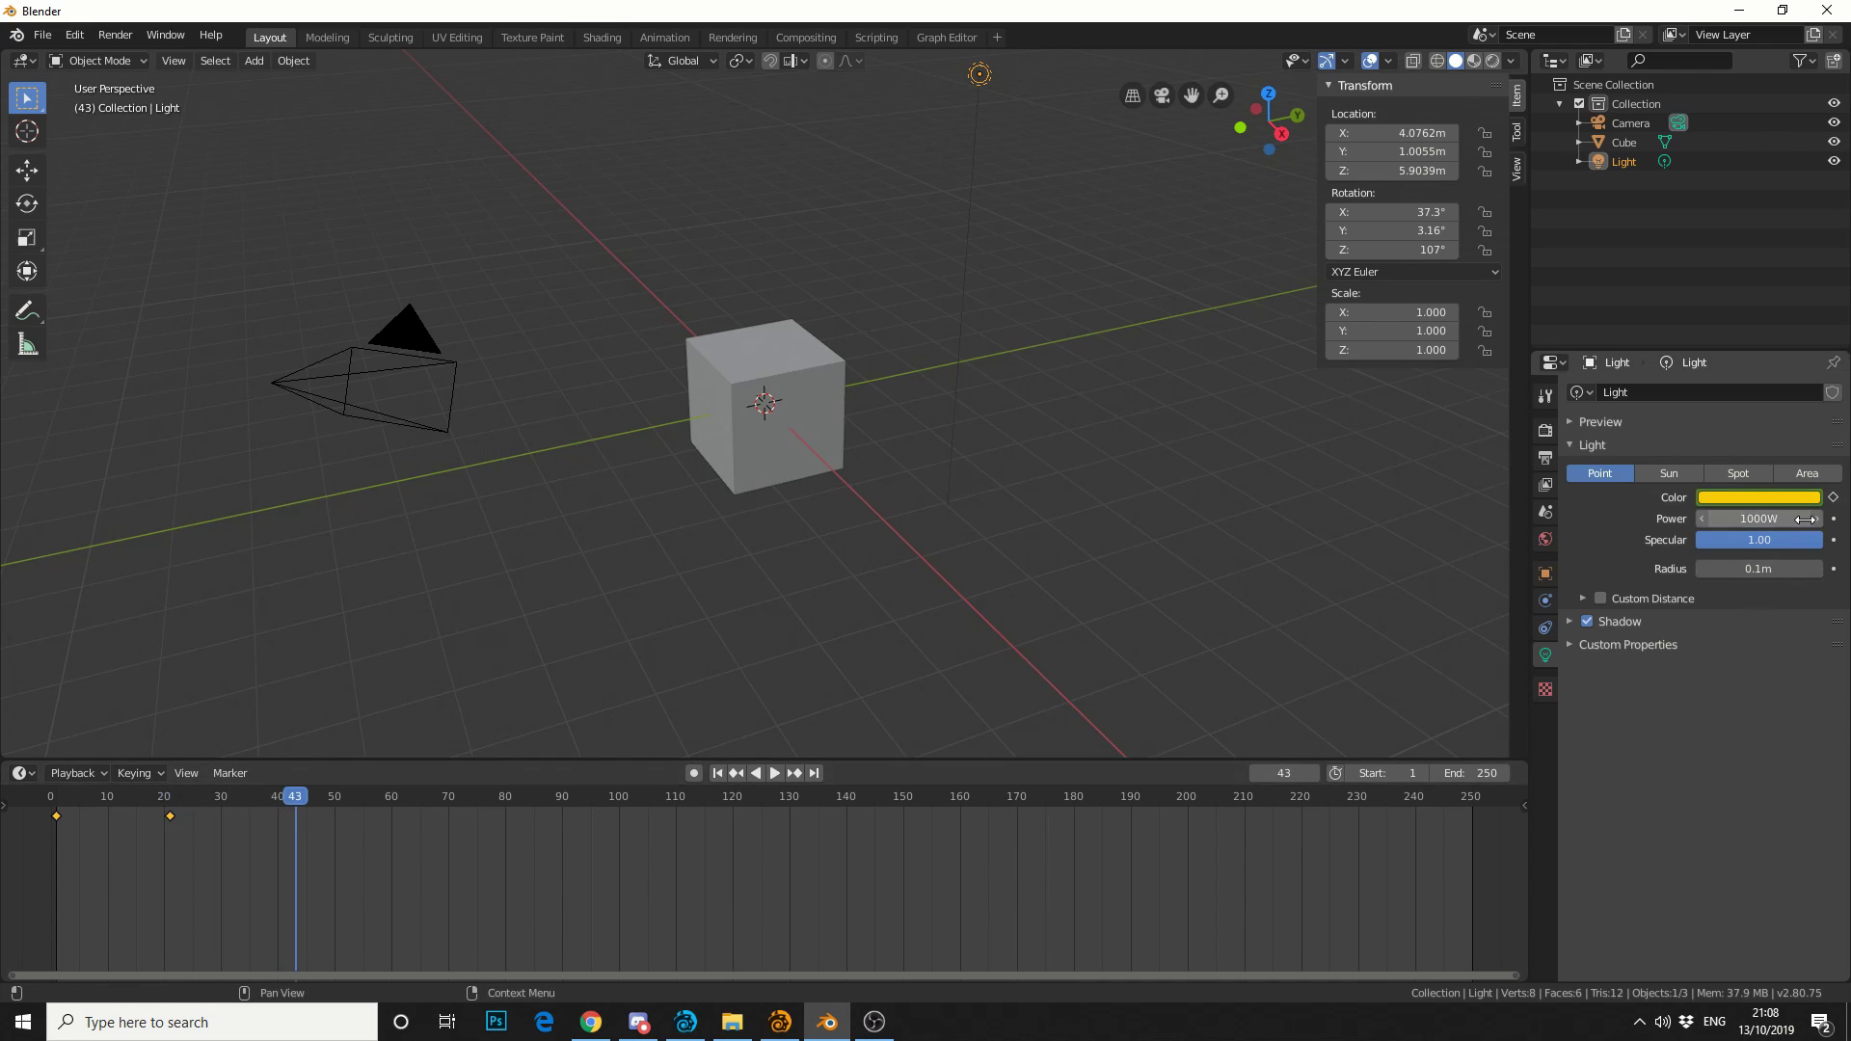
pyautogui.click(1765, 498)
pyautogui.click(1813, 376)
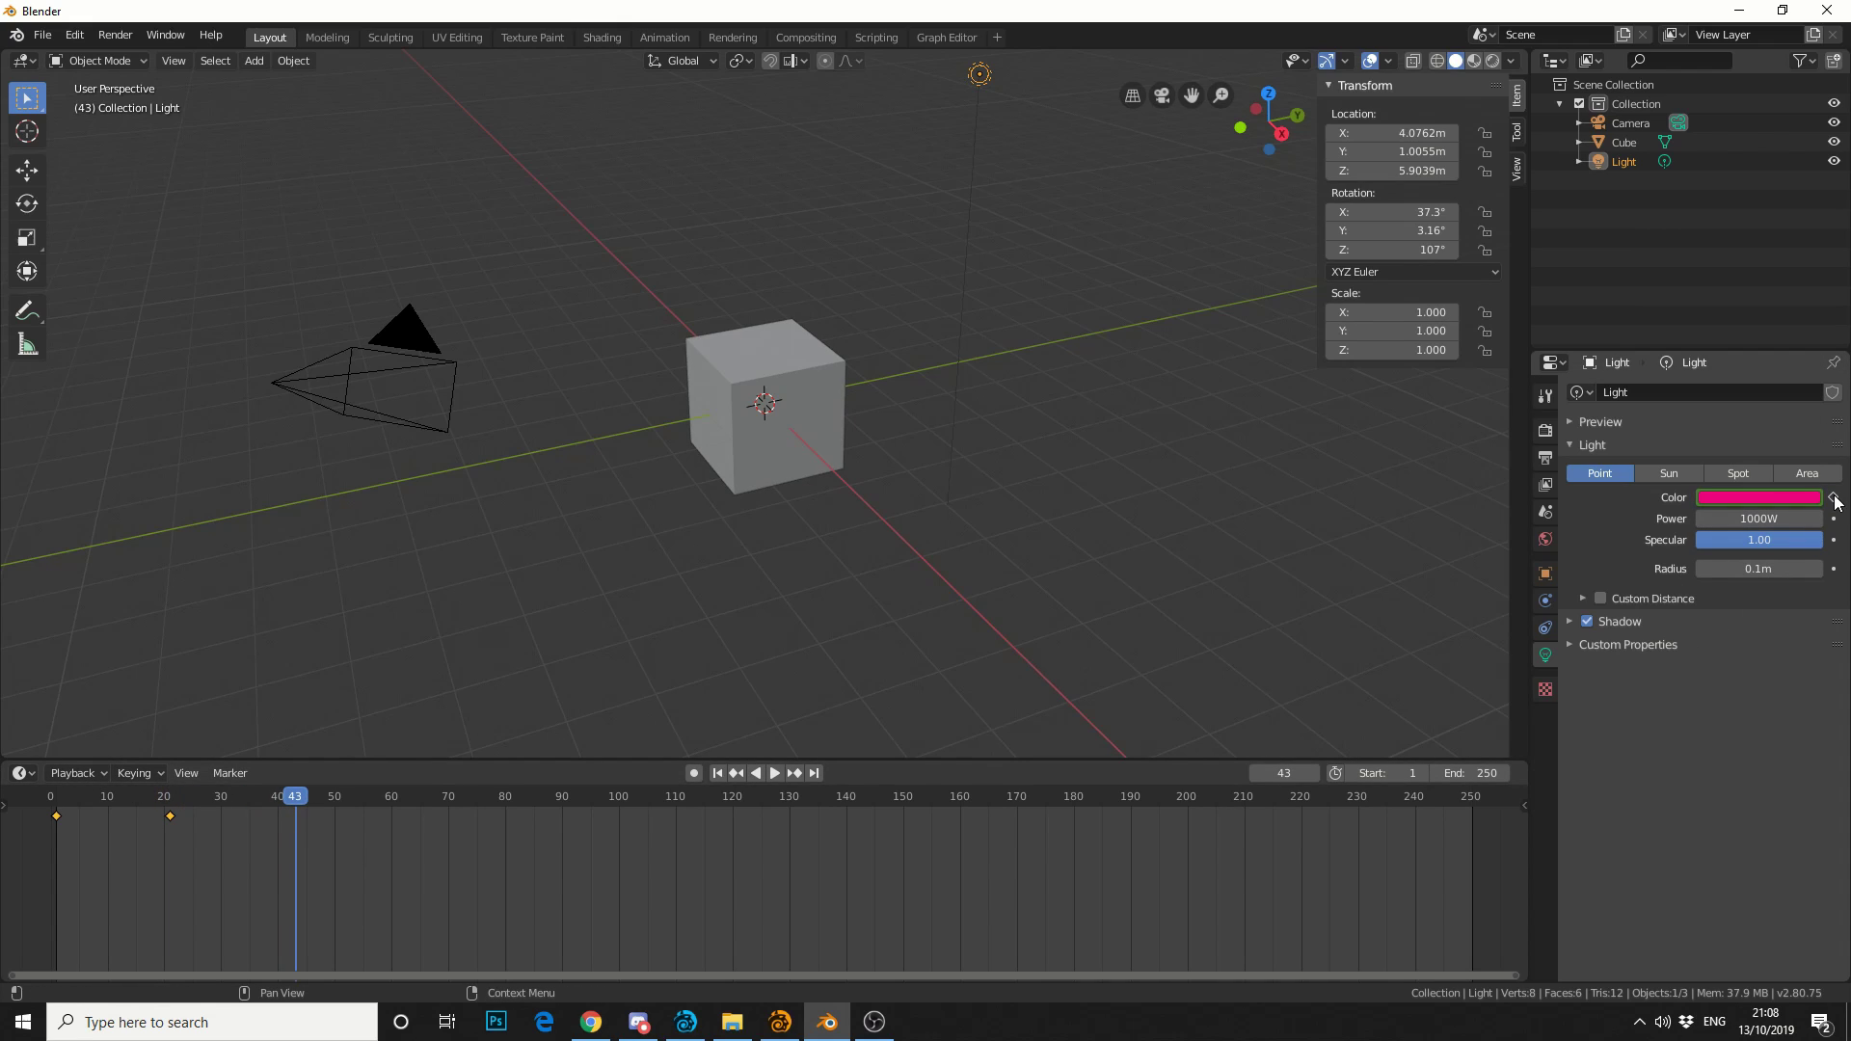
pyautogui.click(1834, 497)
# - At frame 61, set the light colour back to yellow and keyframe it
pyautogui.moveTo(295, 796); pyautogui.dragTo(397, 799)
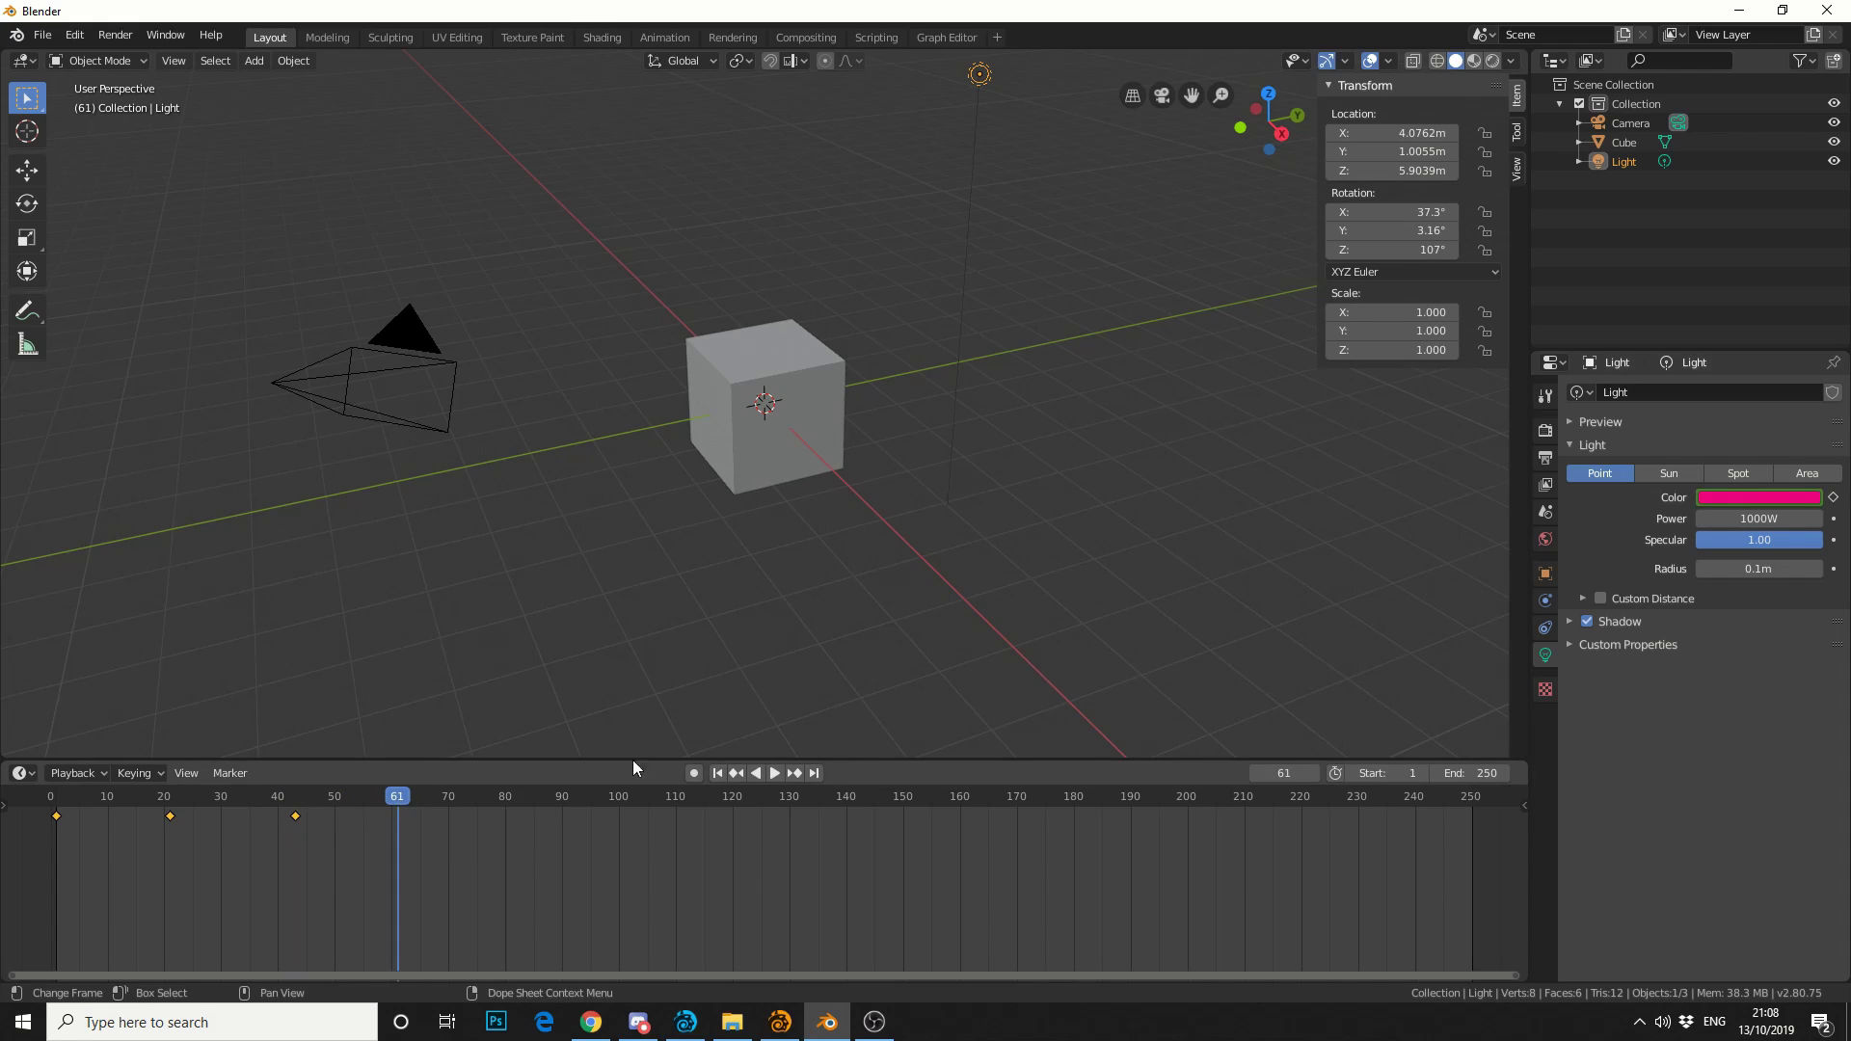
pyautogui.click(1762, 500)
pyautogui.click(1701, 356)
pyautogui.rightClick(1715, 495)
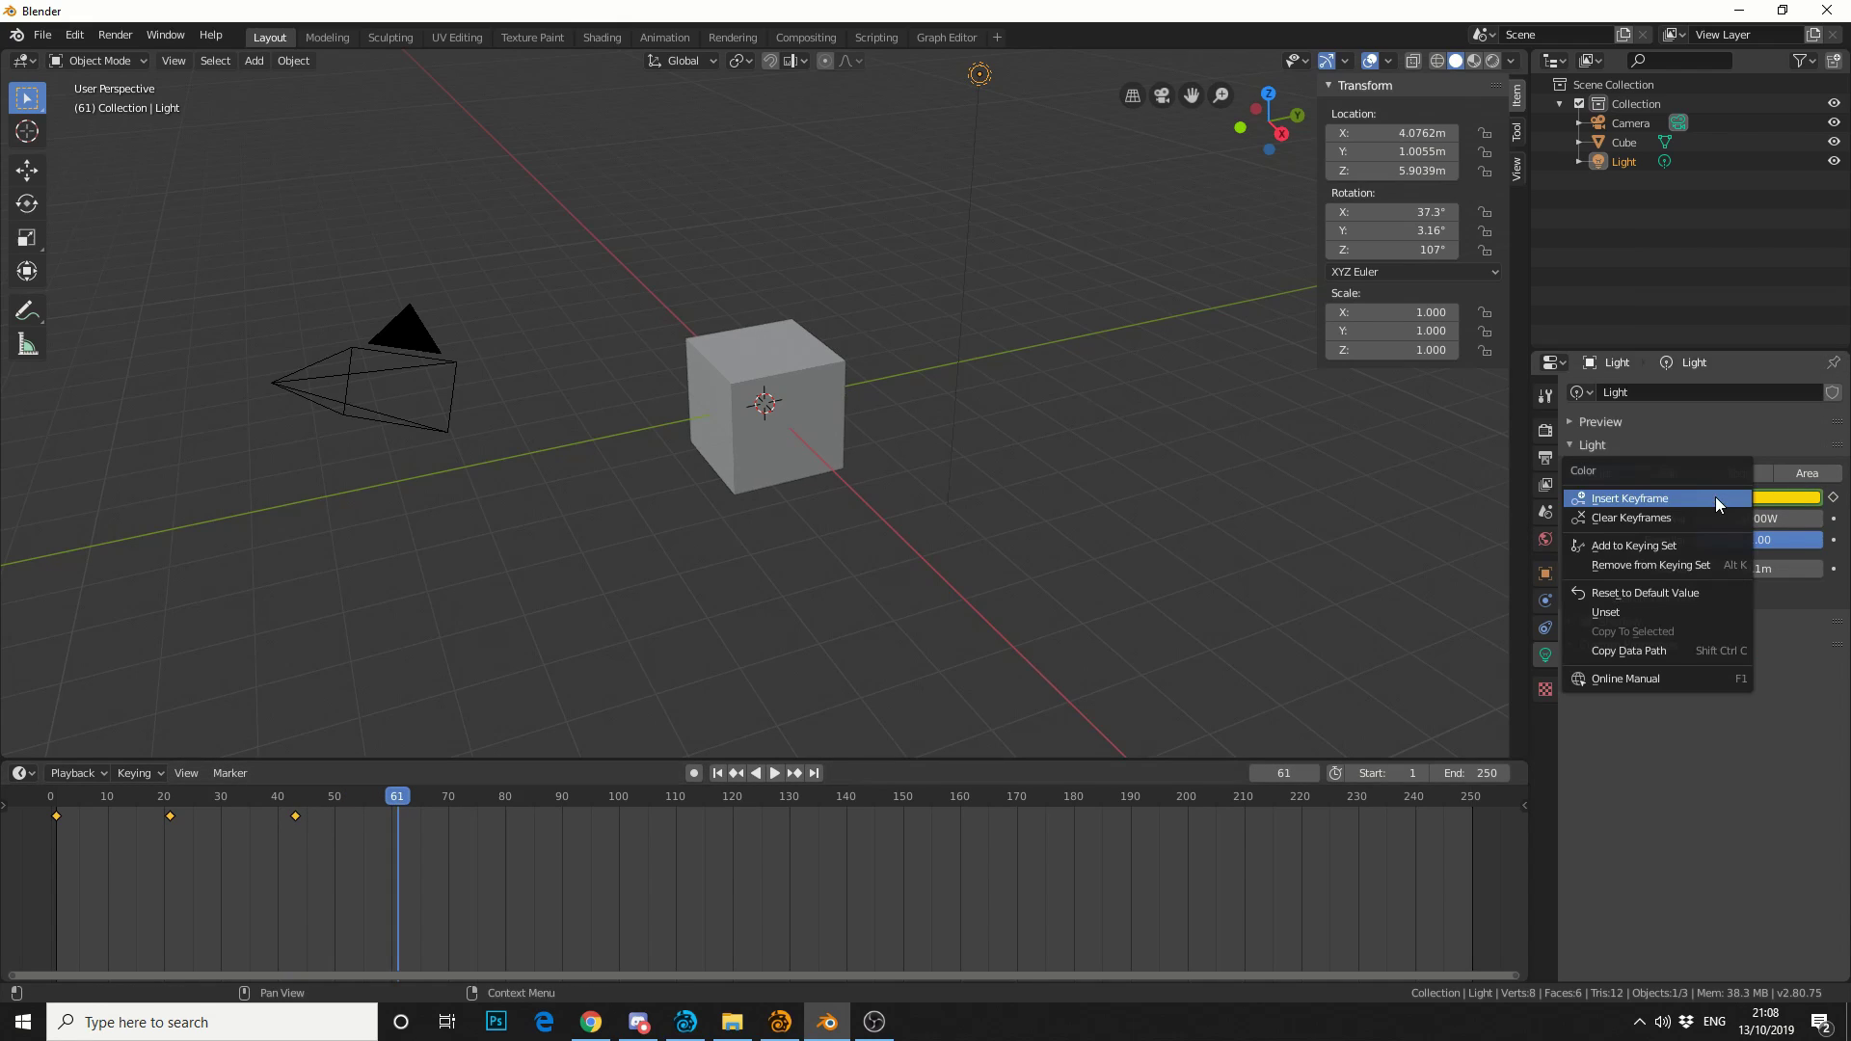
pyautogui.click(1682, 497)
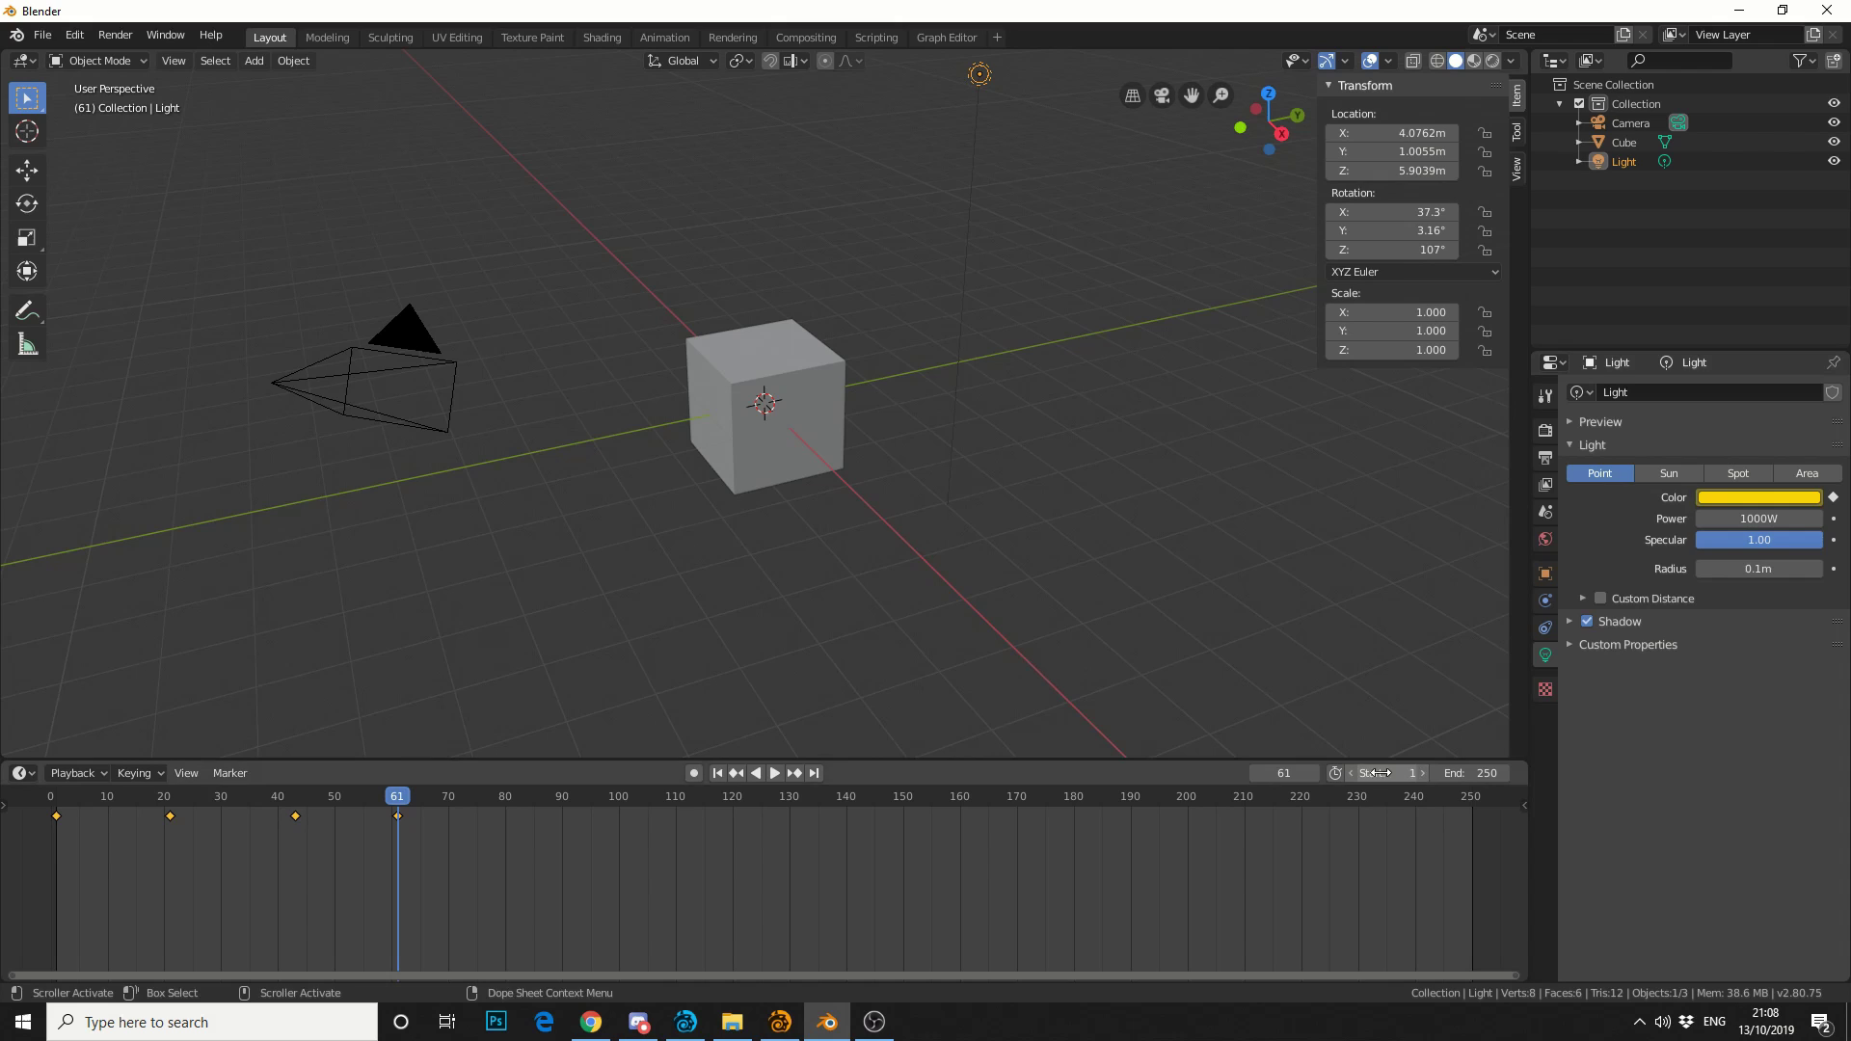
# - Switch to Rendered shading and play the animation from the start to watch the colours cycle
pyautogui.click(1492, 61)
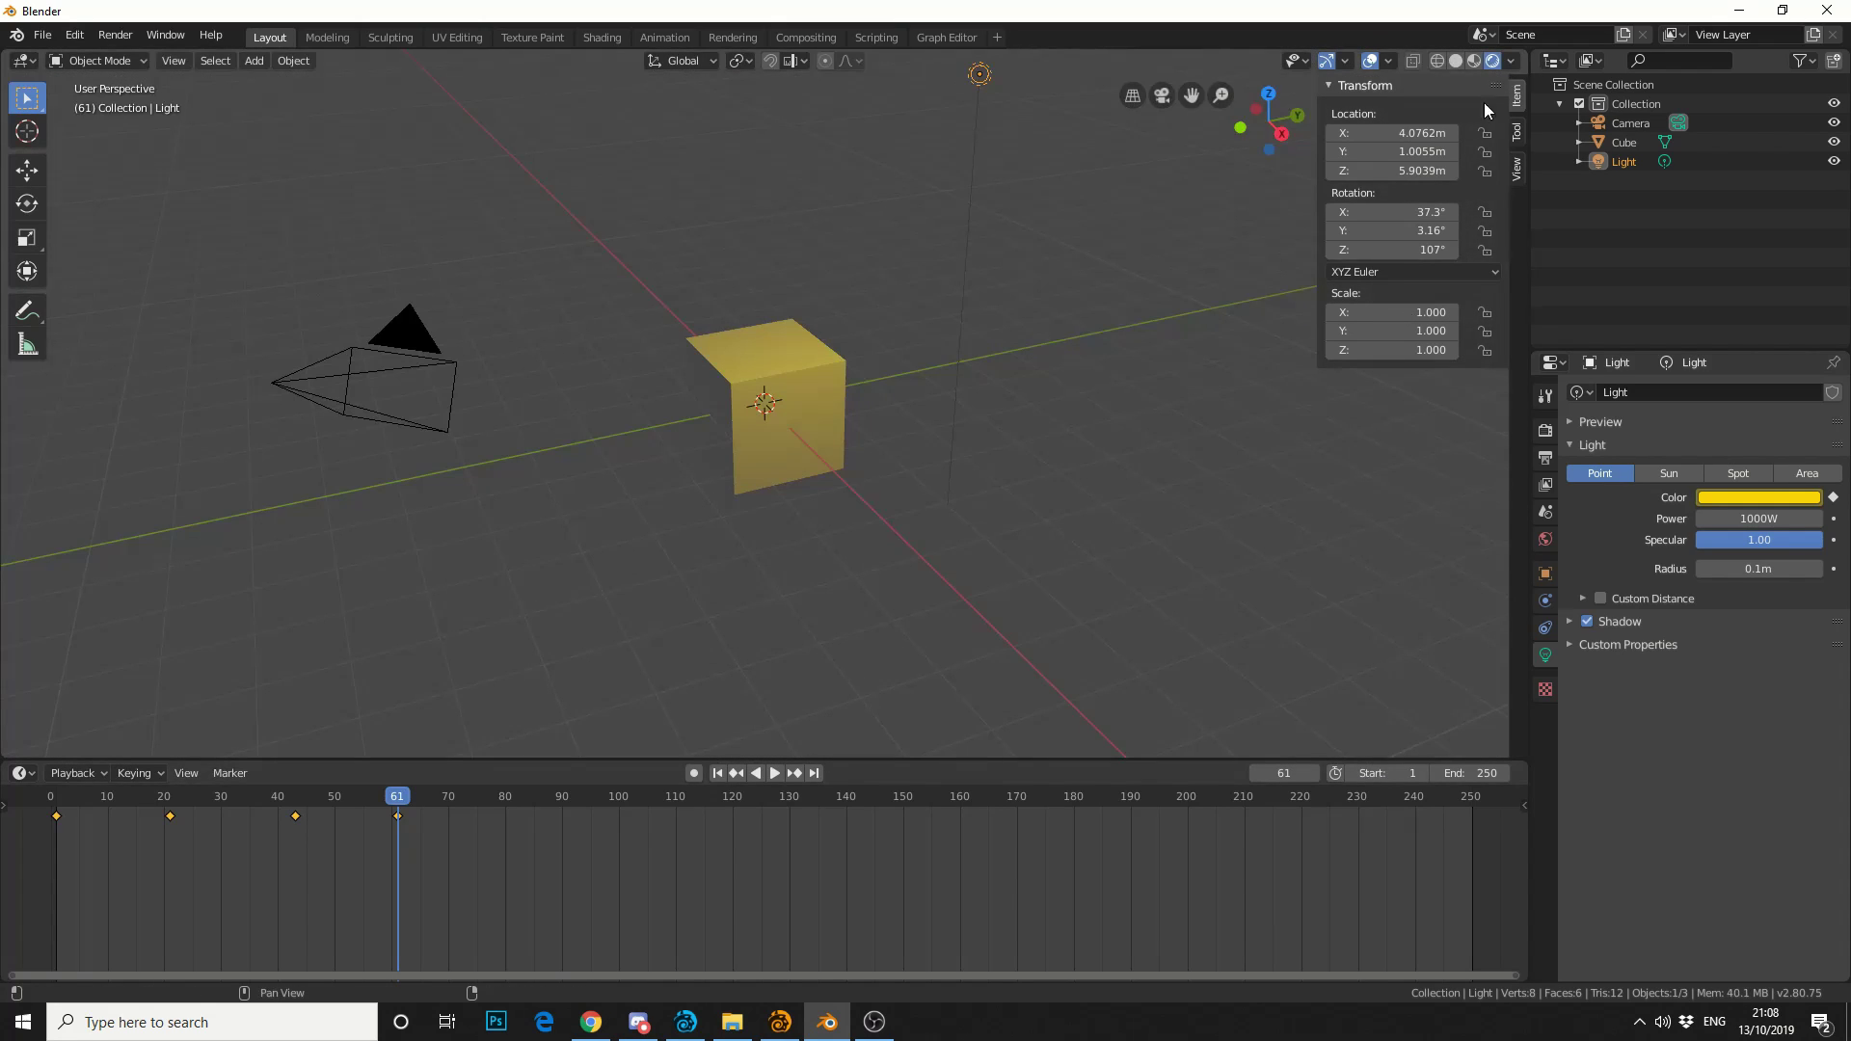
pyautogui.moveTo(390, 804); pyautogui.dragTo(58, 804)
pyautogui.press('space')
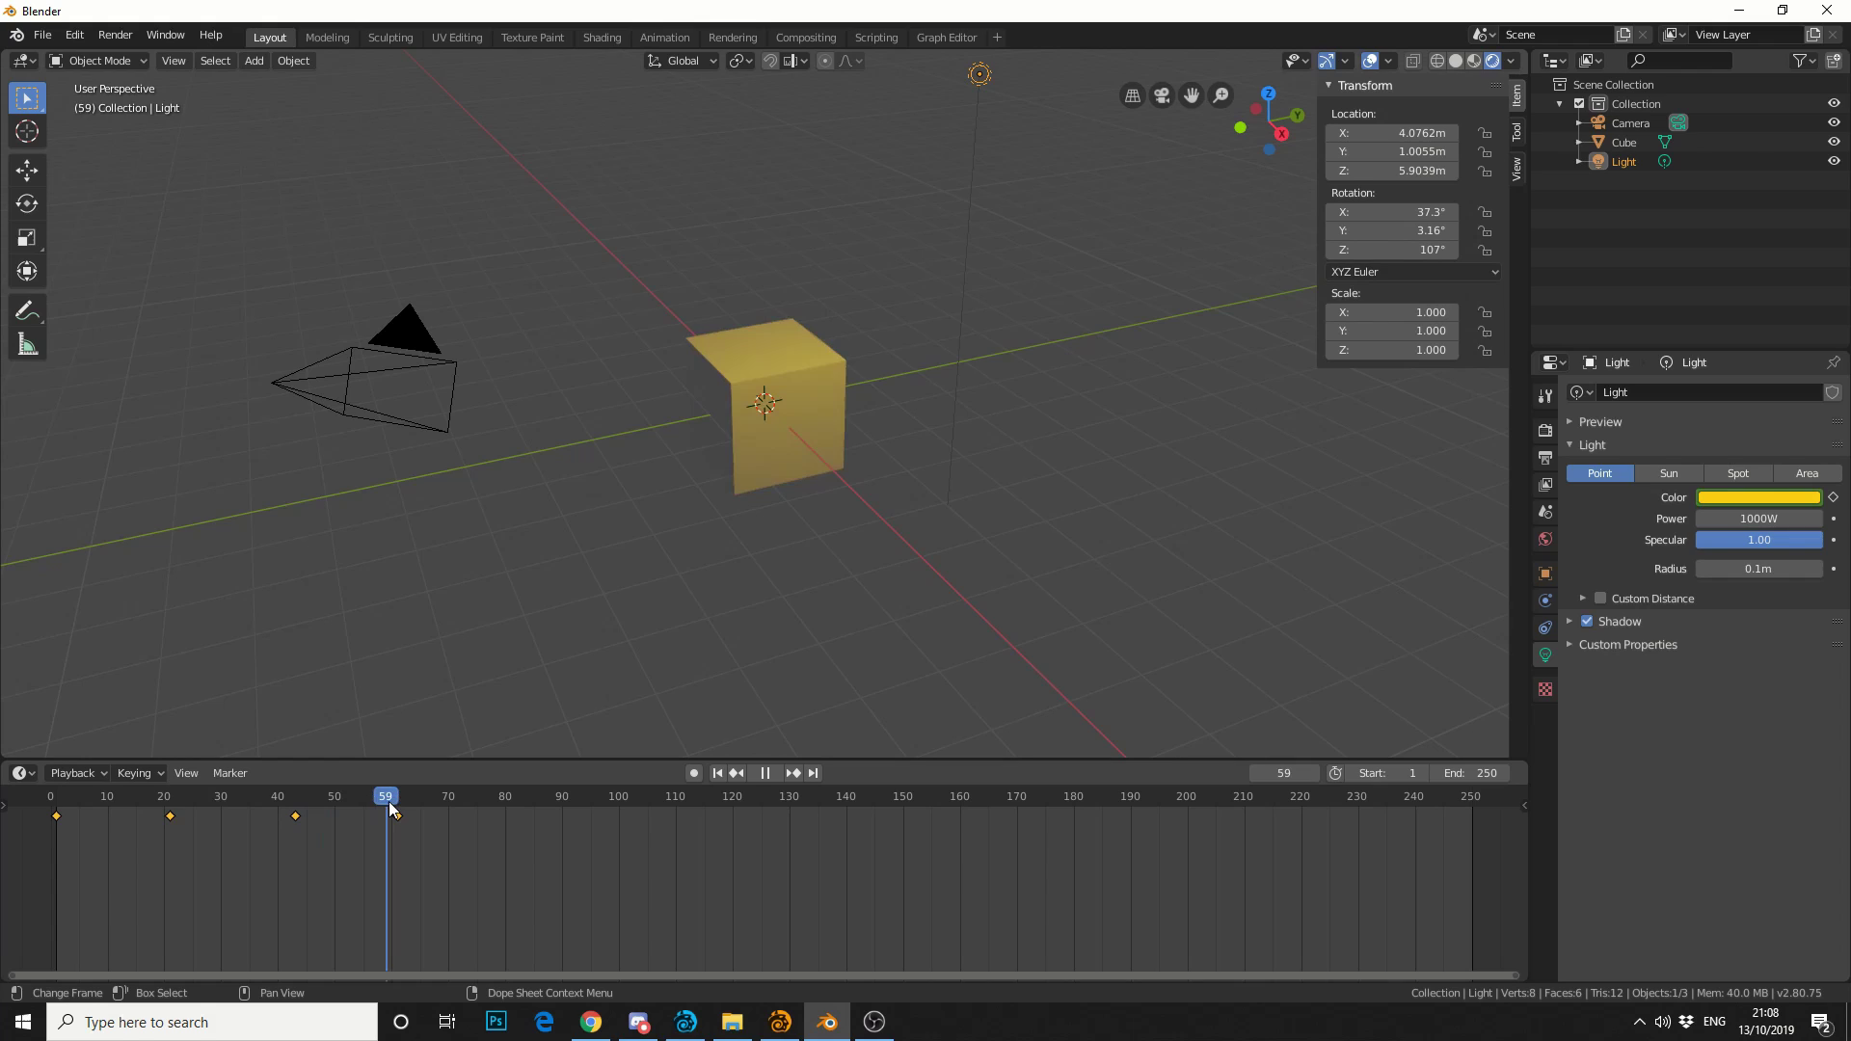
pyautogui.press('space')
# - Switch to the Graph Editor workspace and turn the left area into a widened Graph Editor
pyautogui.click(923, 37)
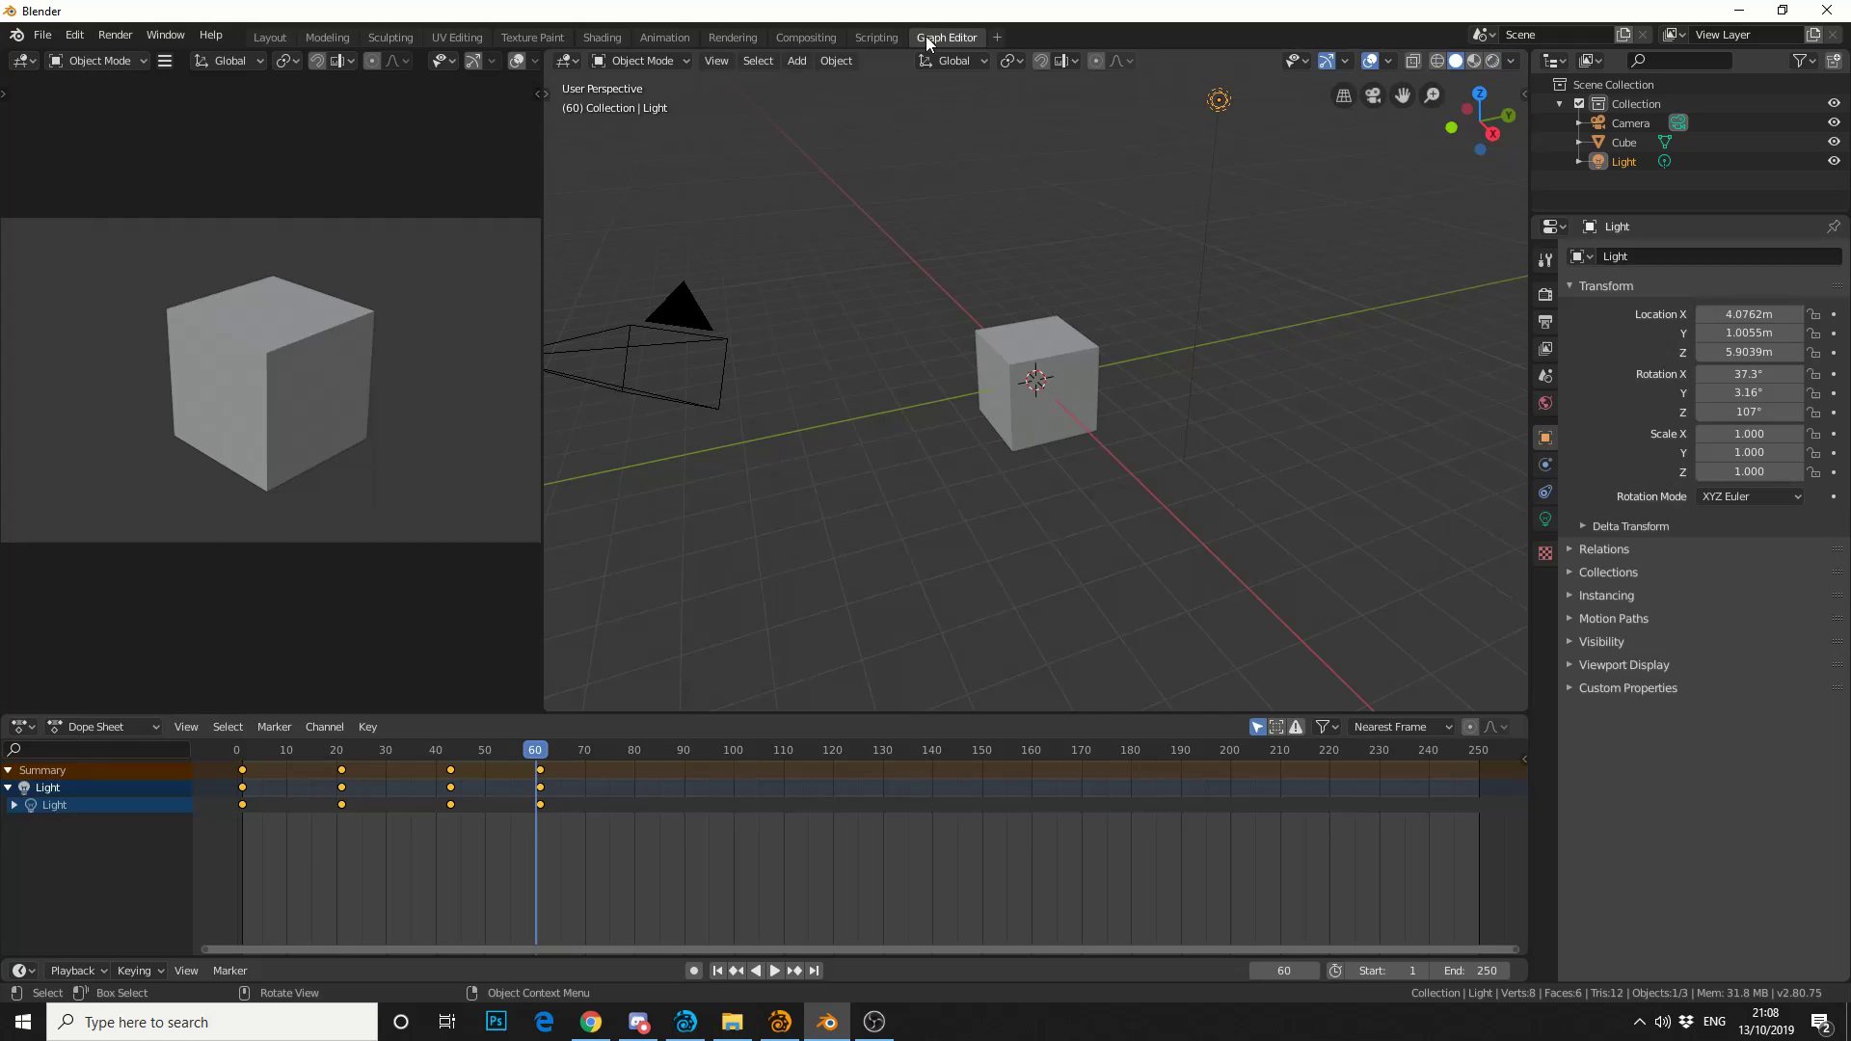
pyautogui.click(23, 61)
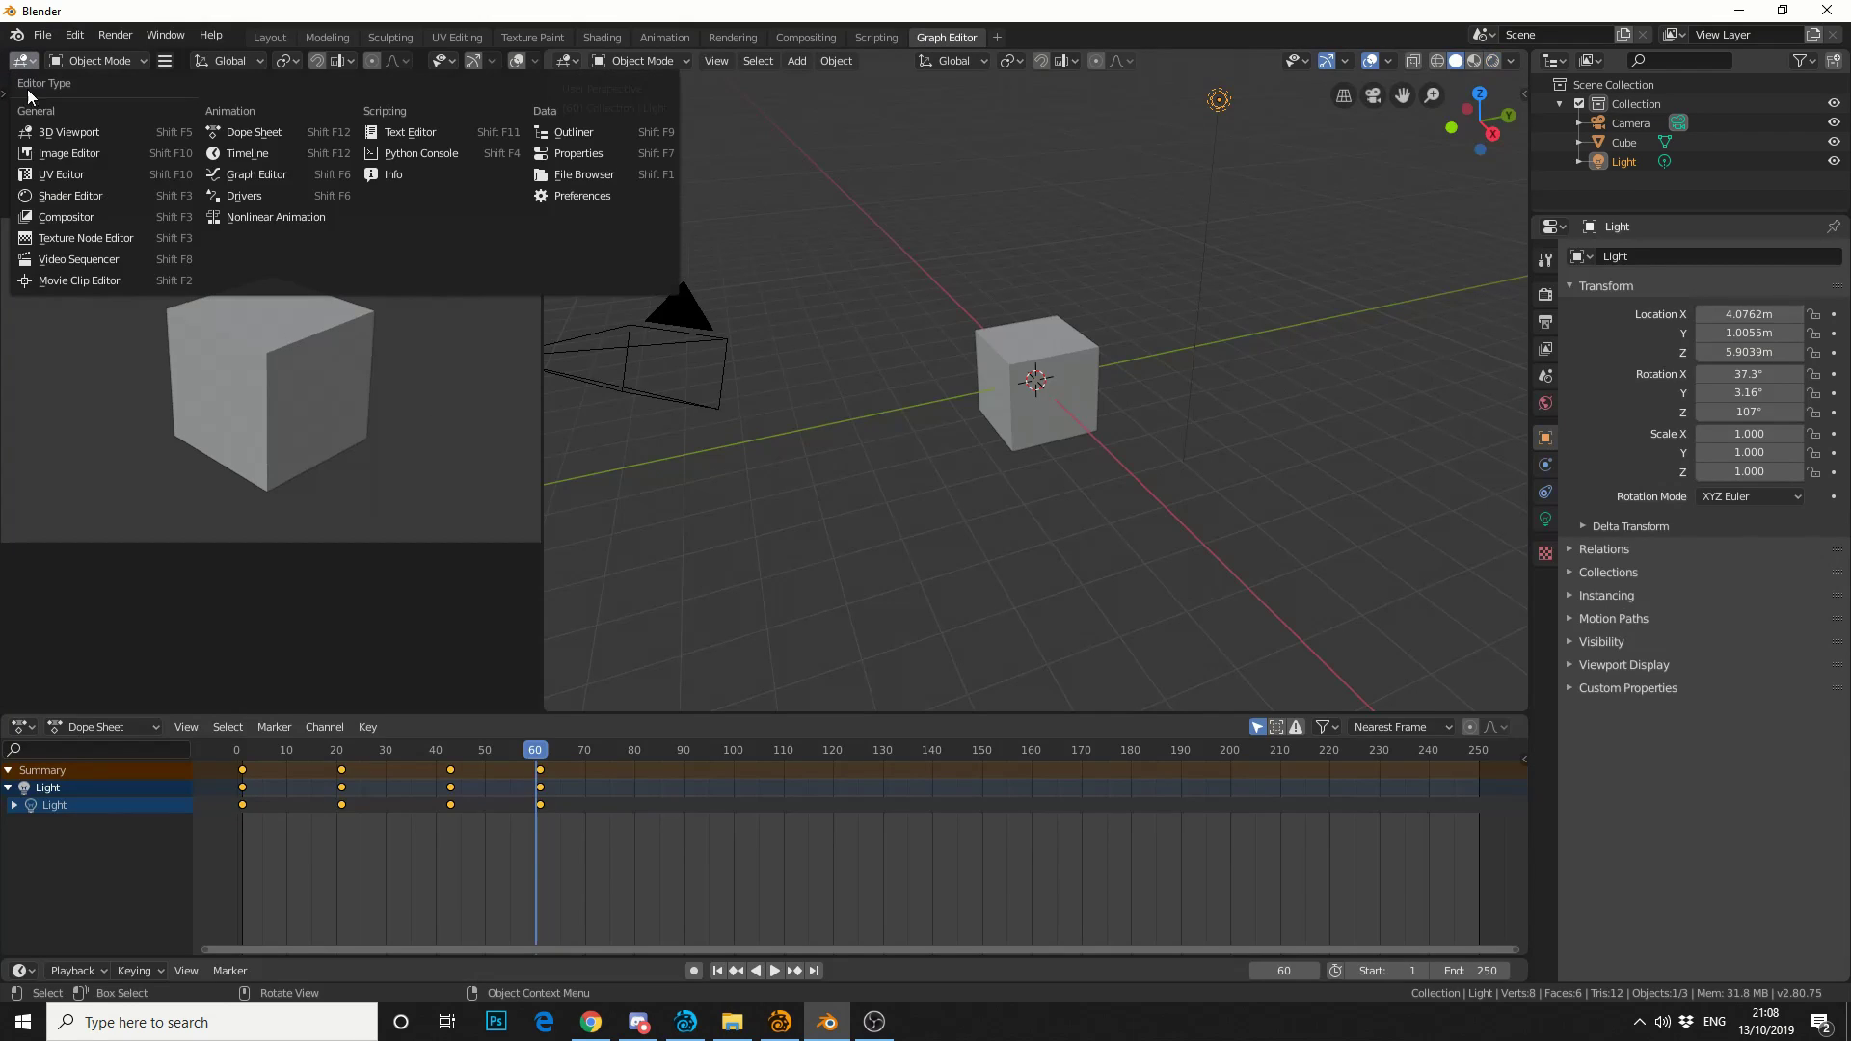
pyautogui.click(247, 173)
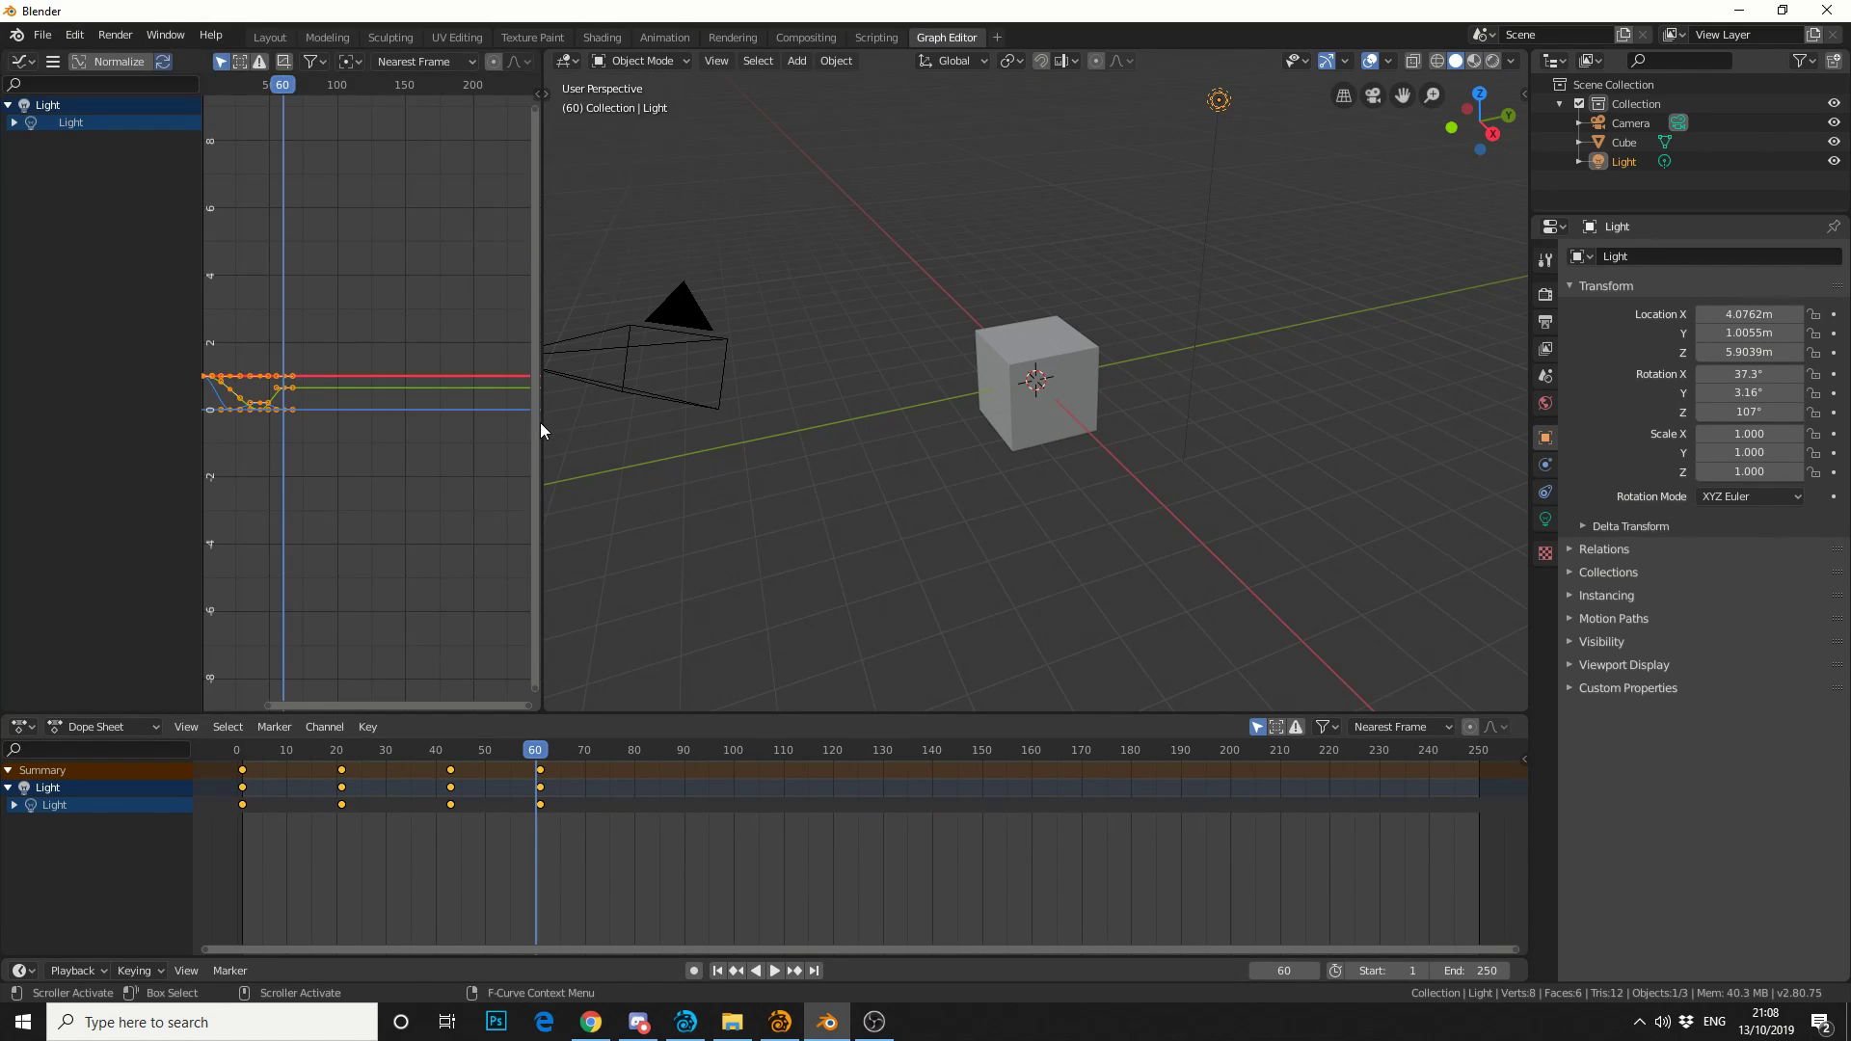
pyautogui.moveTo(538, 424); pyautogui.dragTo(1127, 450)
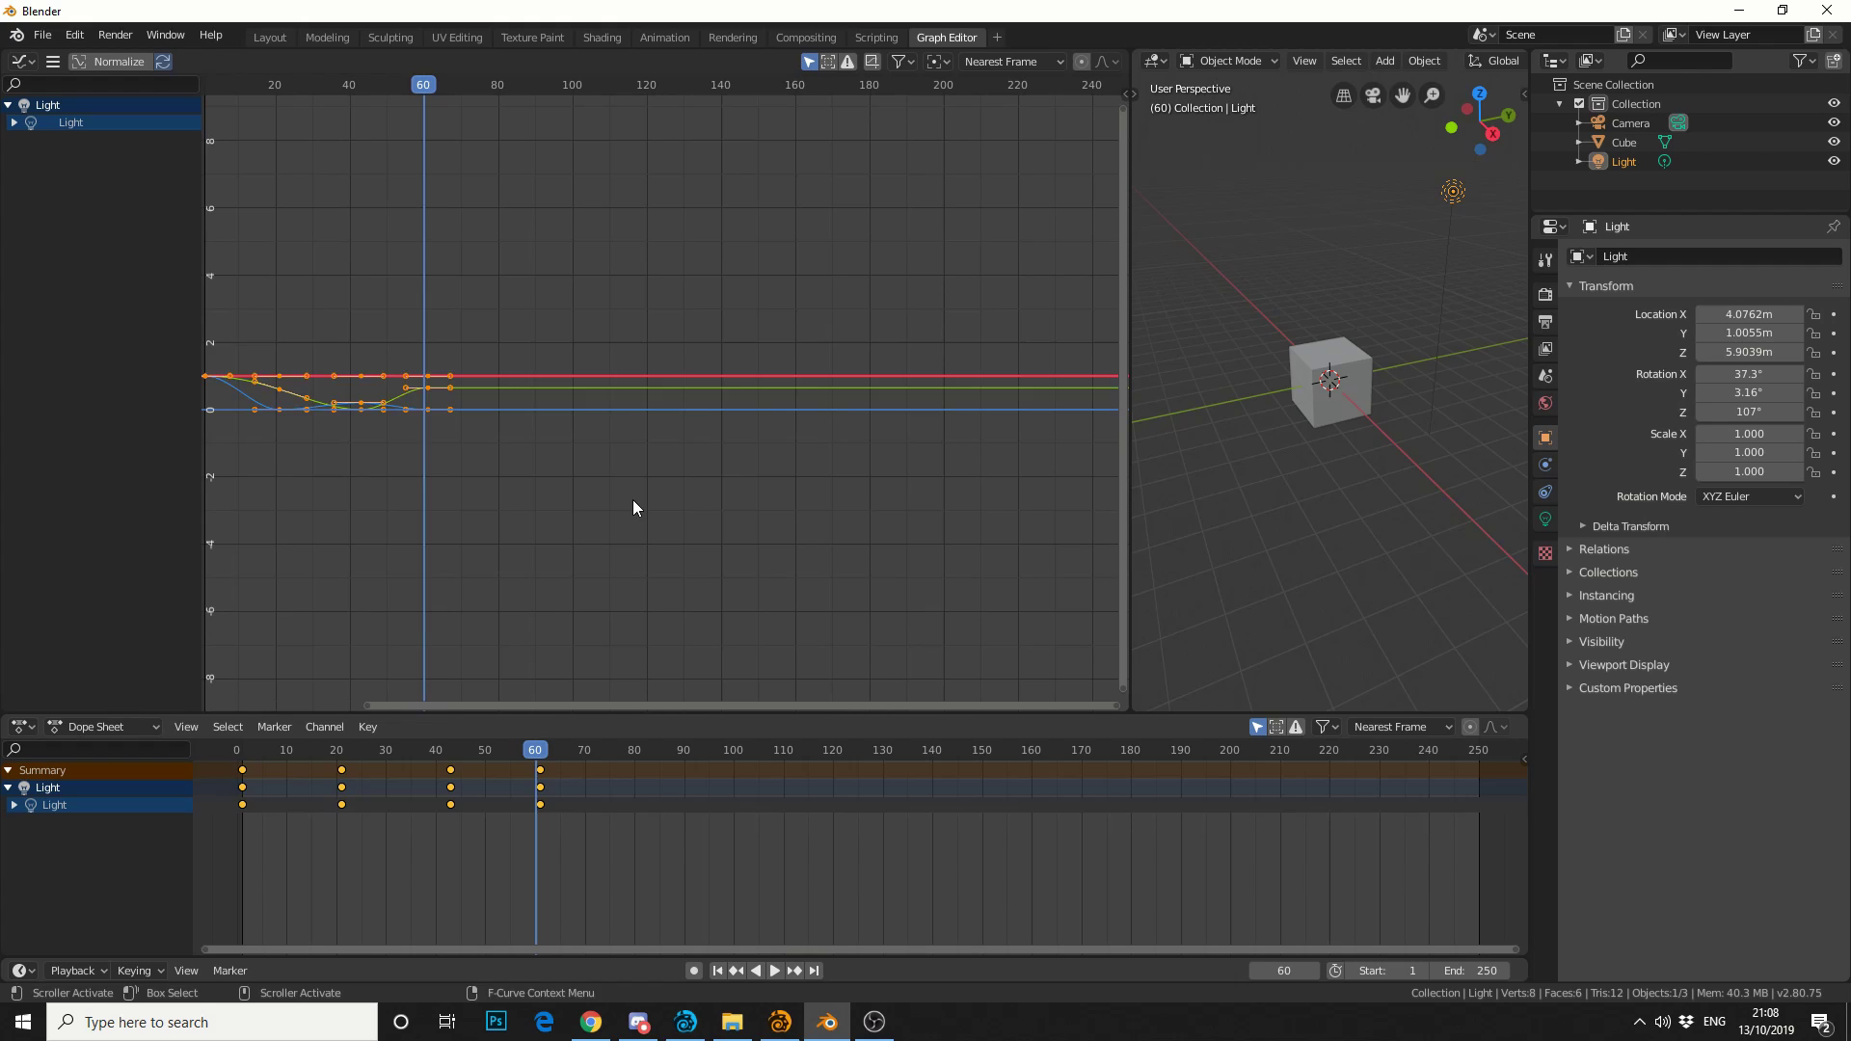
# - Set all the light's colour keyframes to Constant interpolation, then scrub the Layout timeline
pyautogui.moveTo(633, 499); pyautogui.dragTo(147, 307)
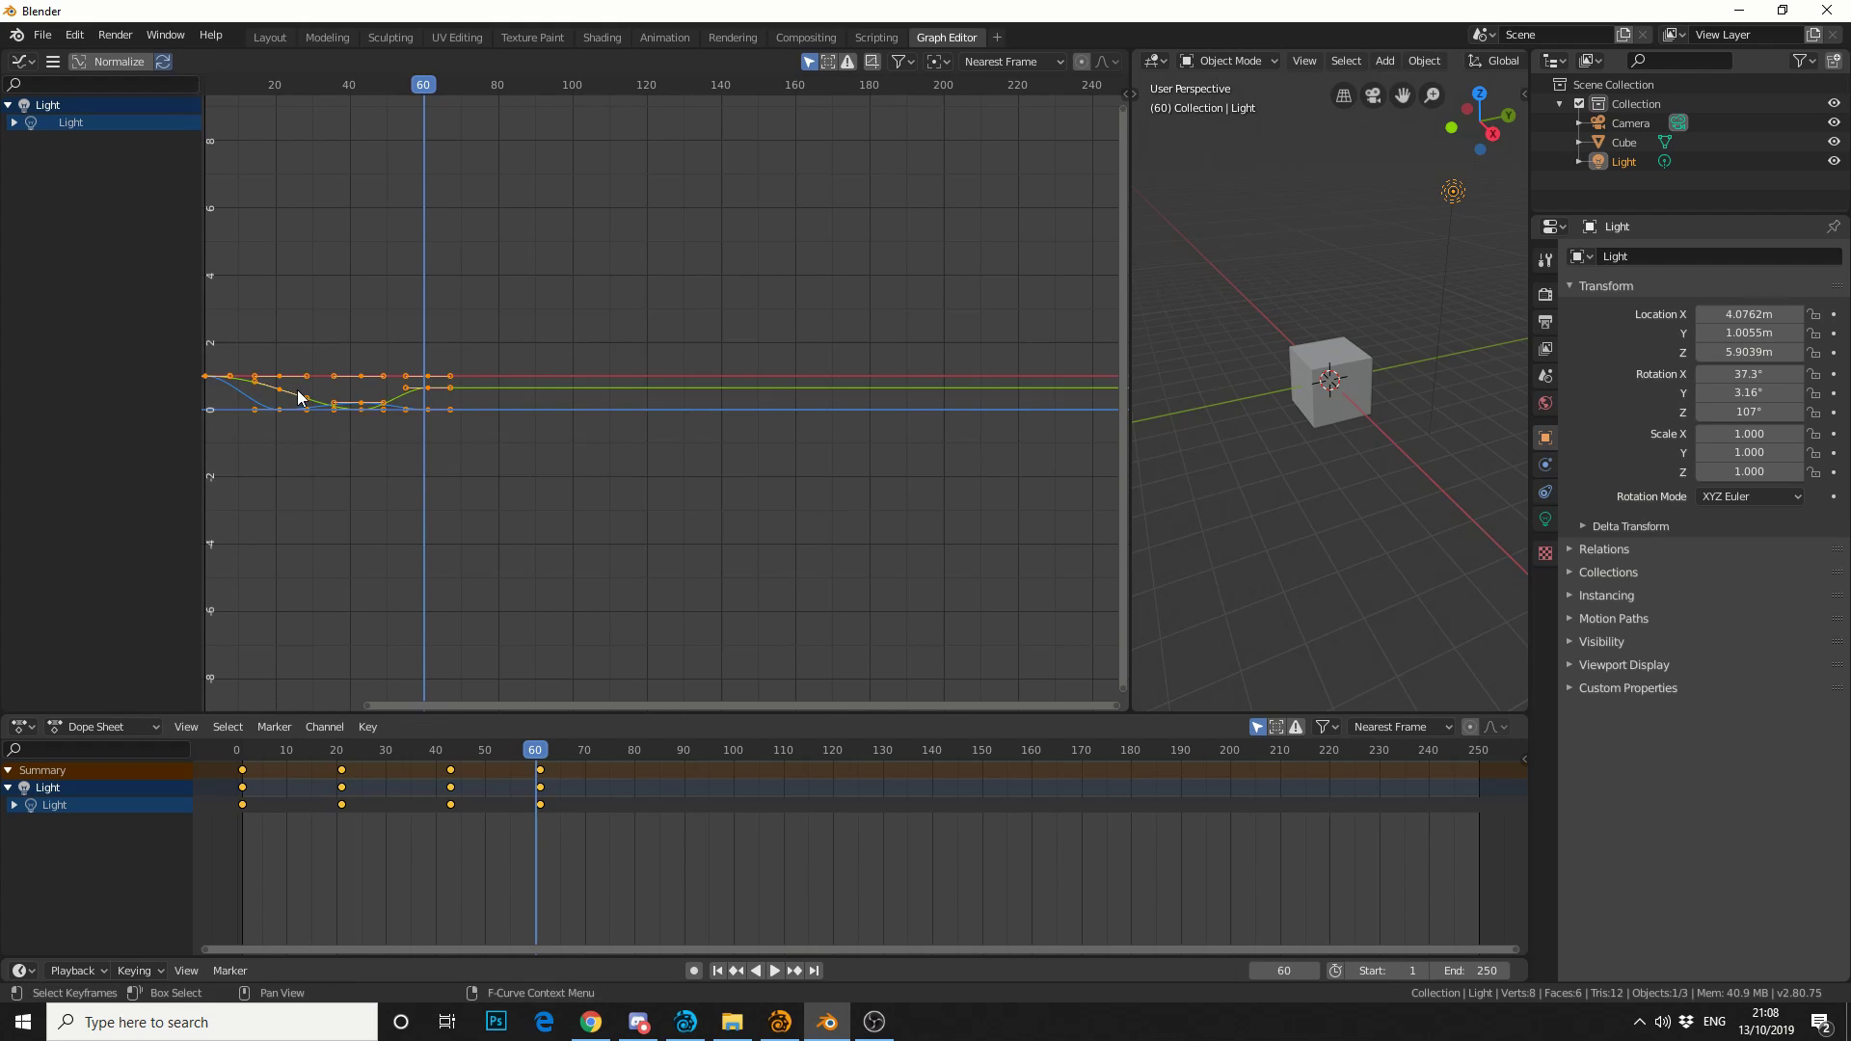
pyautogui.rightClick(304, 386)
pyautogui.moveTo(305, 386)
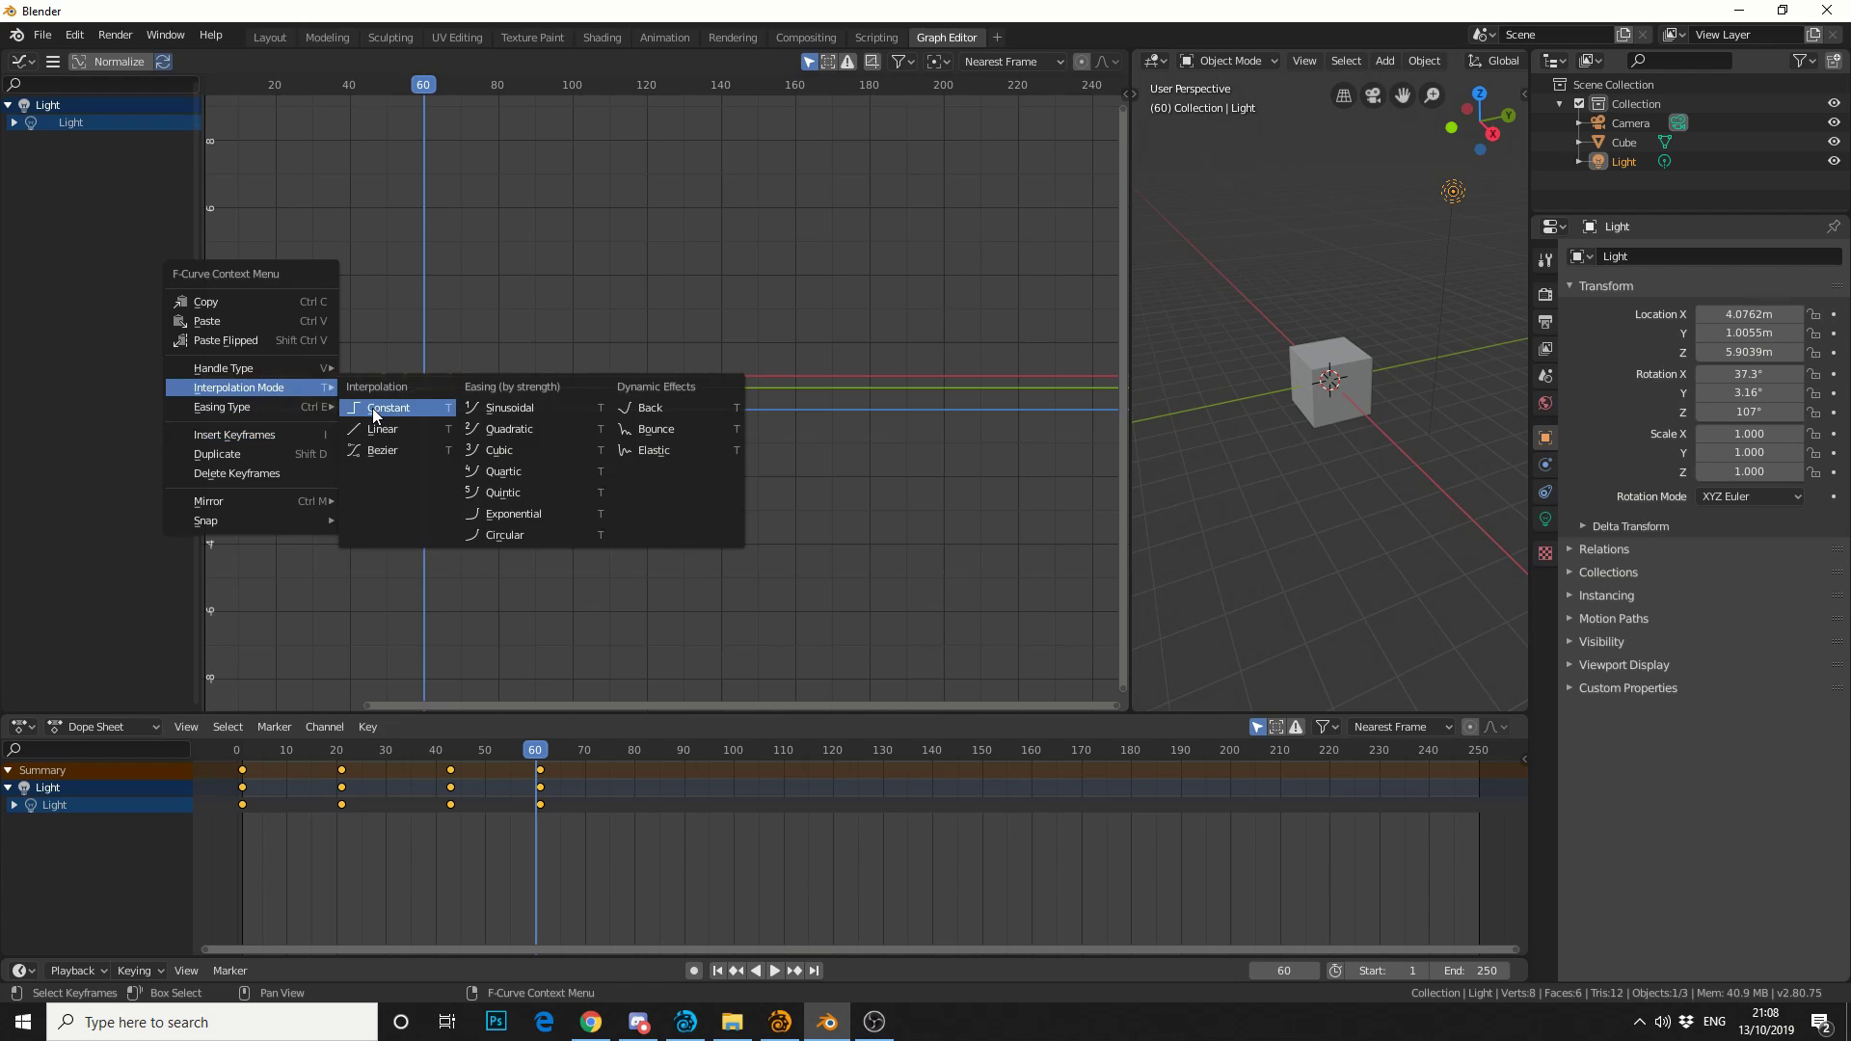
pyautogui.click(381, 409)
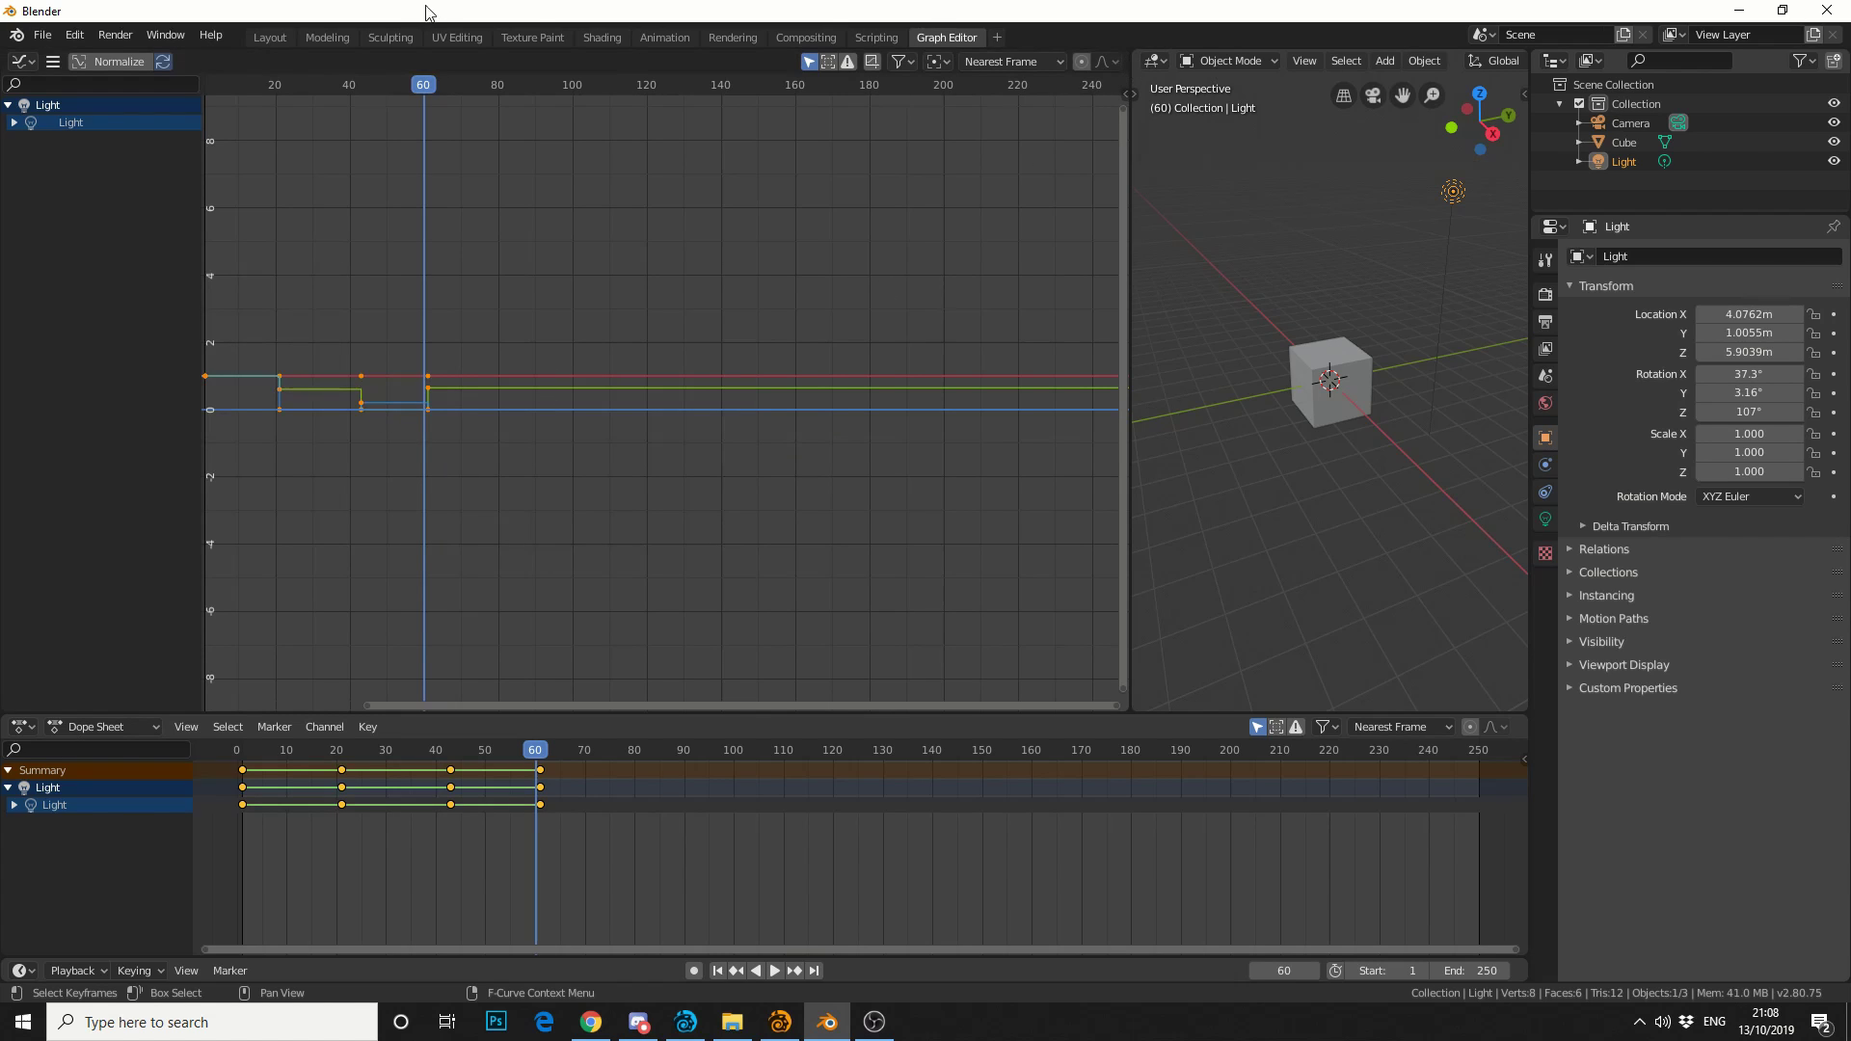
pyautogui.click(270, 37)
pyautogui.moveTo(383, 797); pyautogui.dragTo(445, 792)
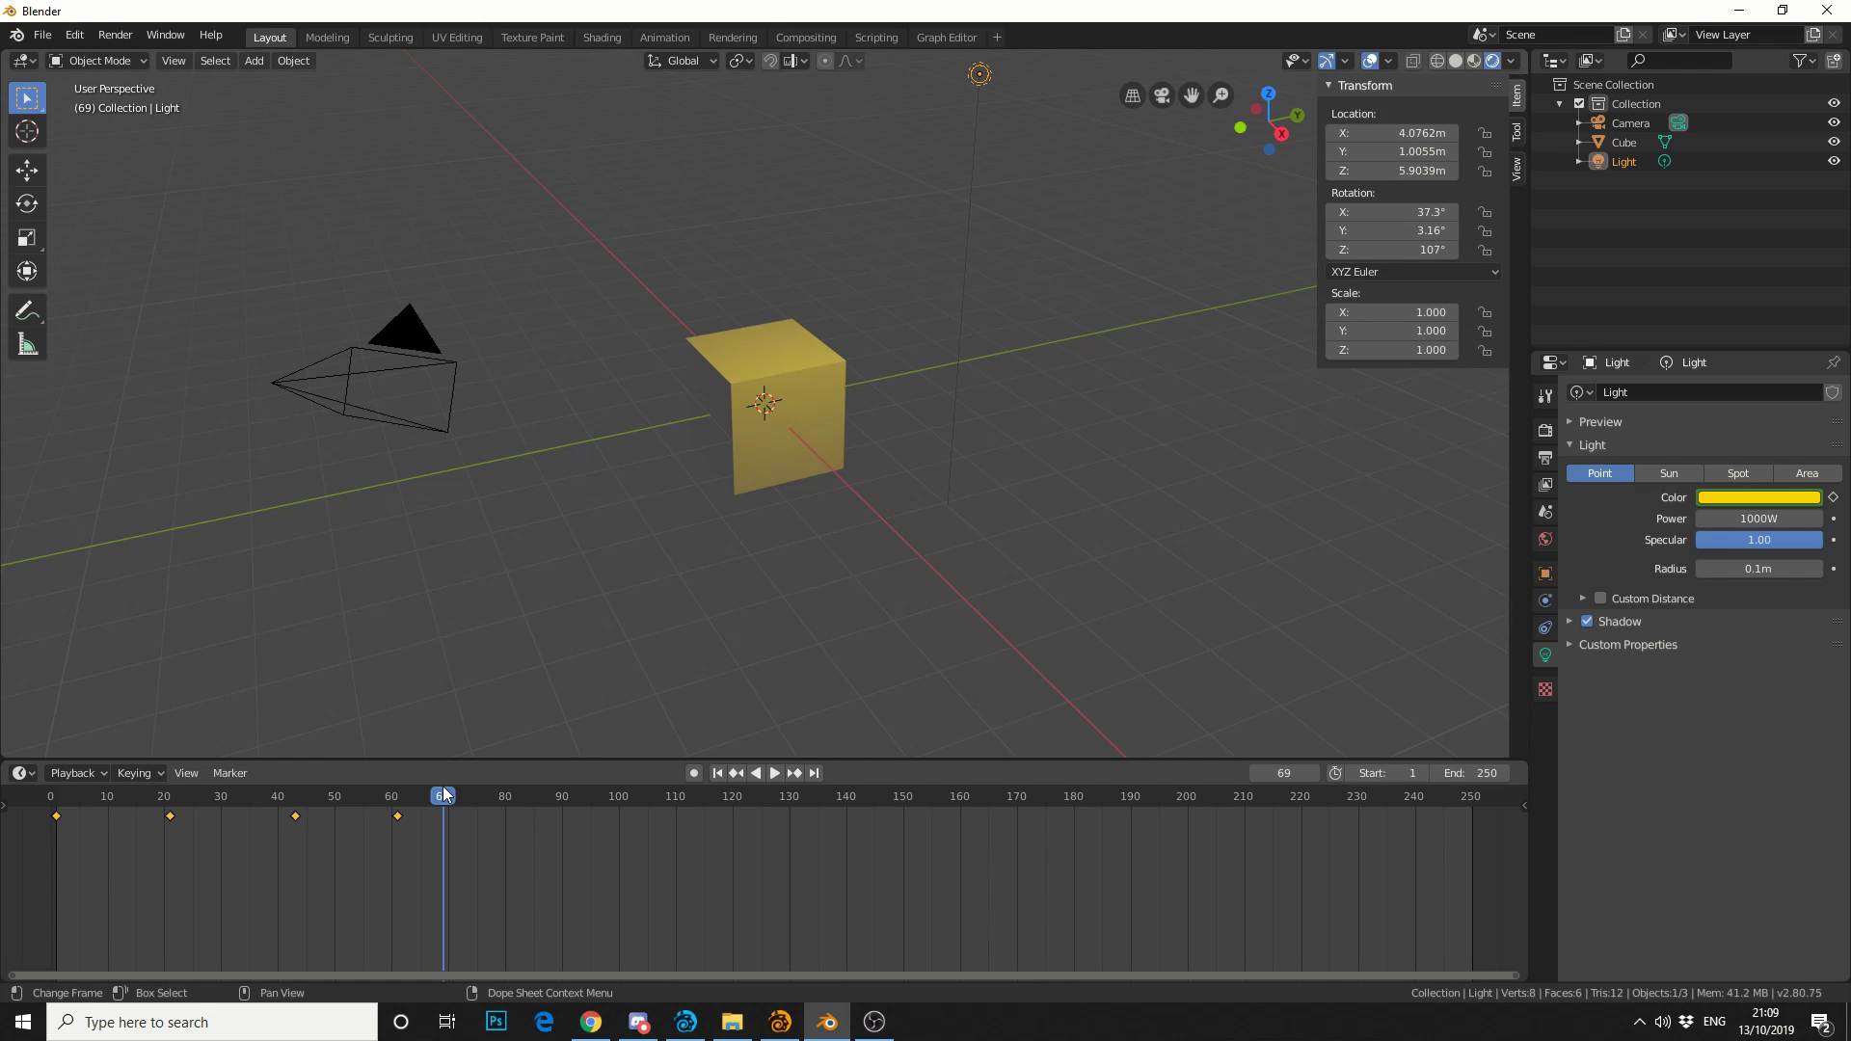
# - Start a new General scene without saving and select its light
pyautogui.click(43, 35)
pyautogui.moveTo(96, 57)
pyautogui.click(325, 58)
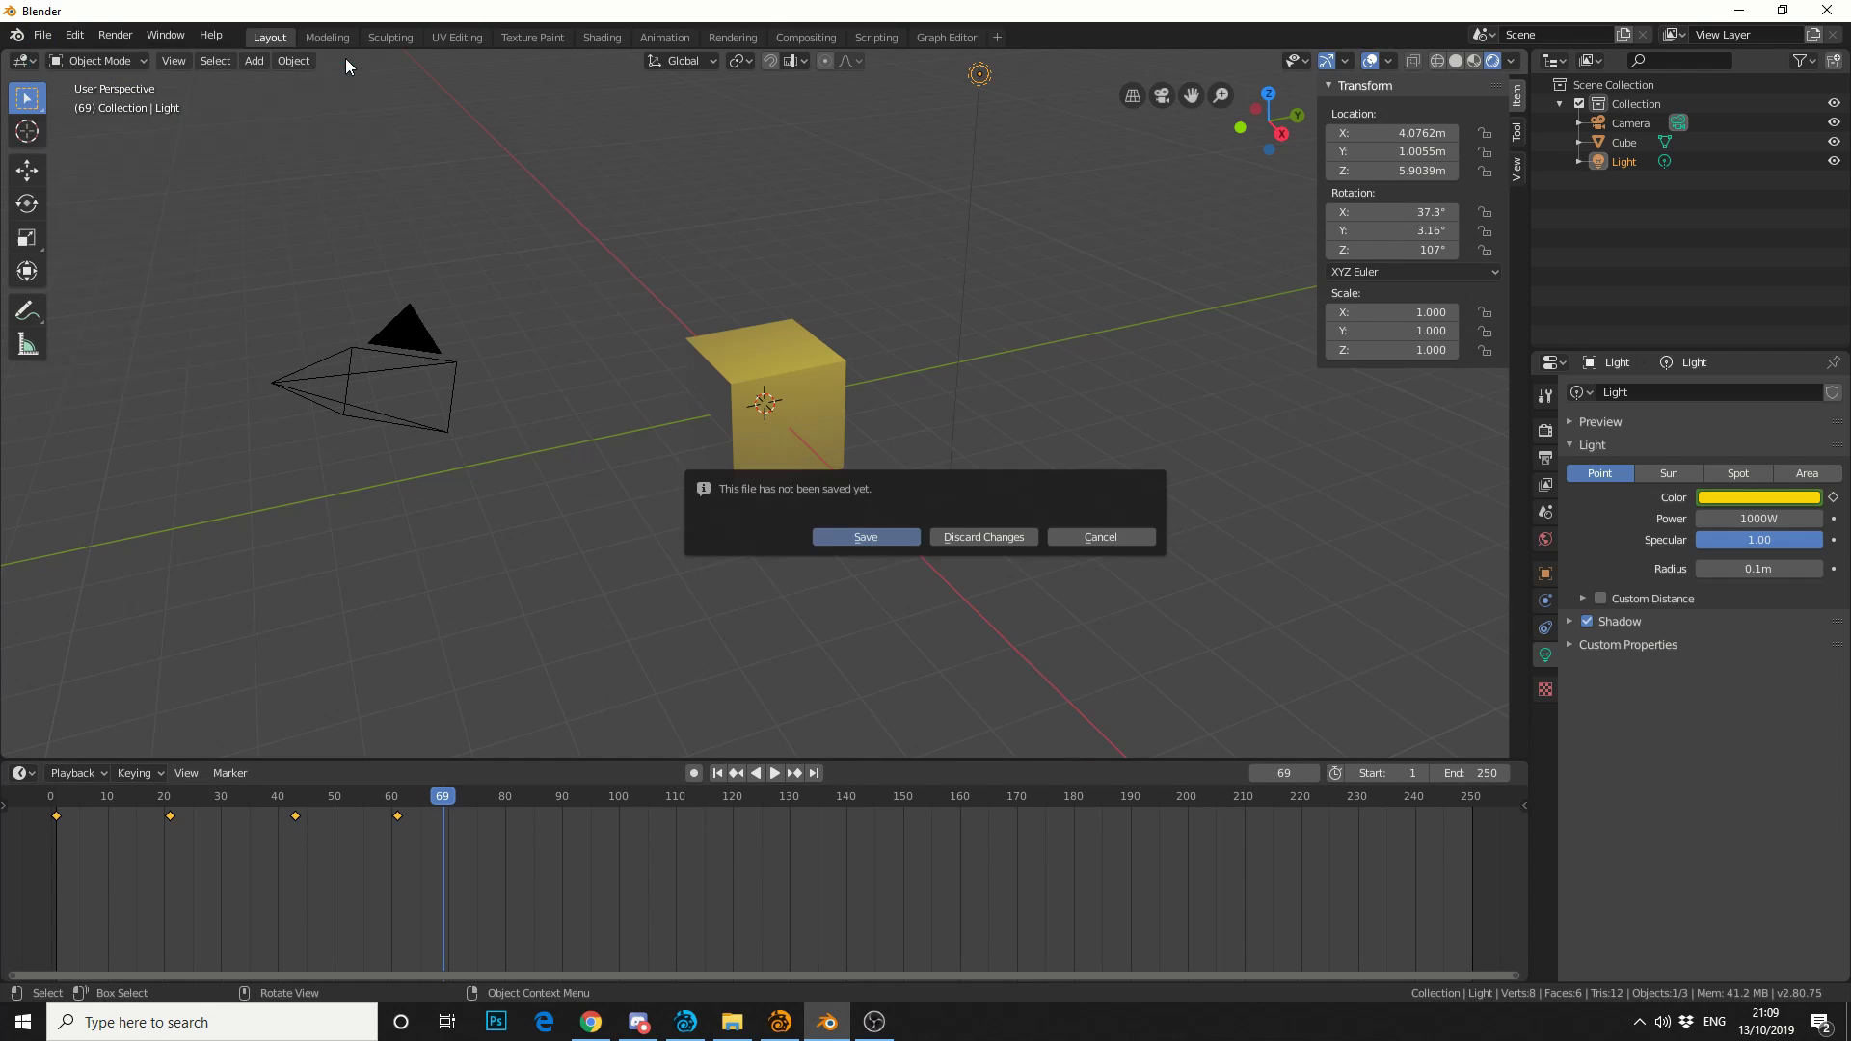
pyautogui.click(969, 535)
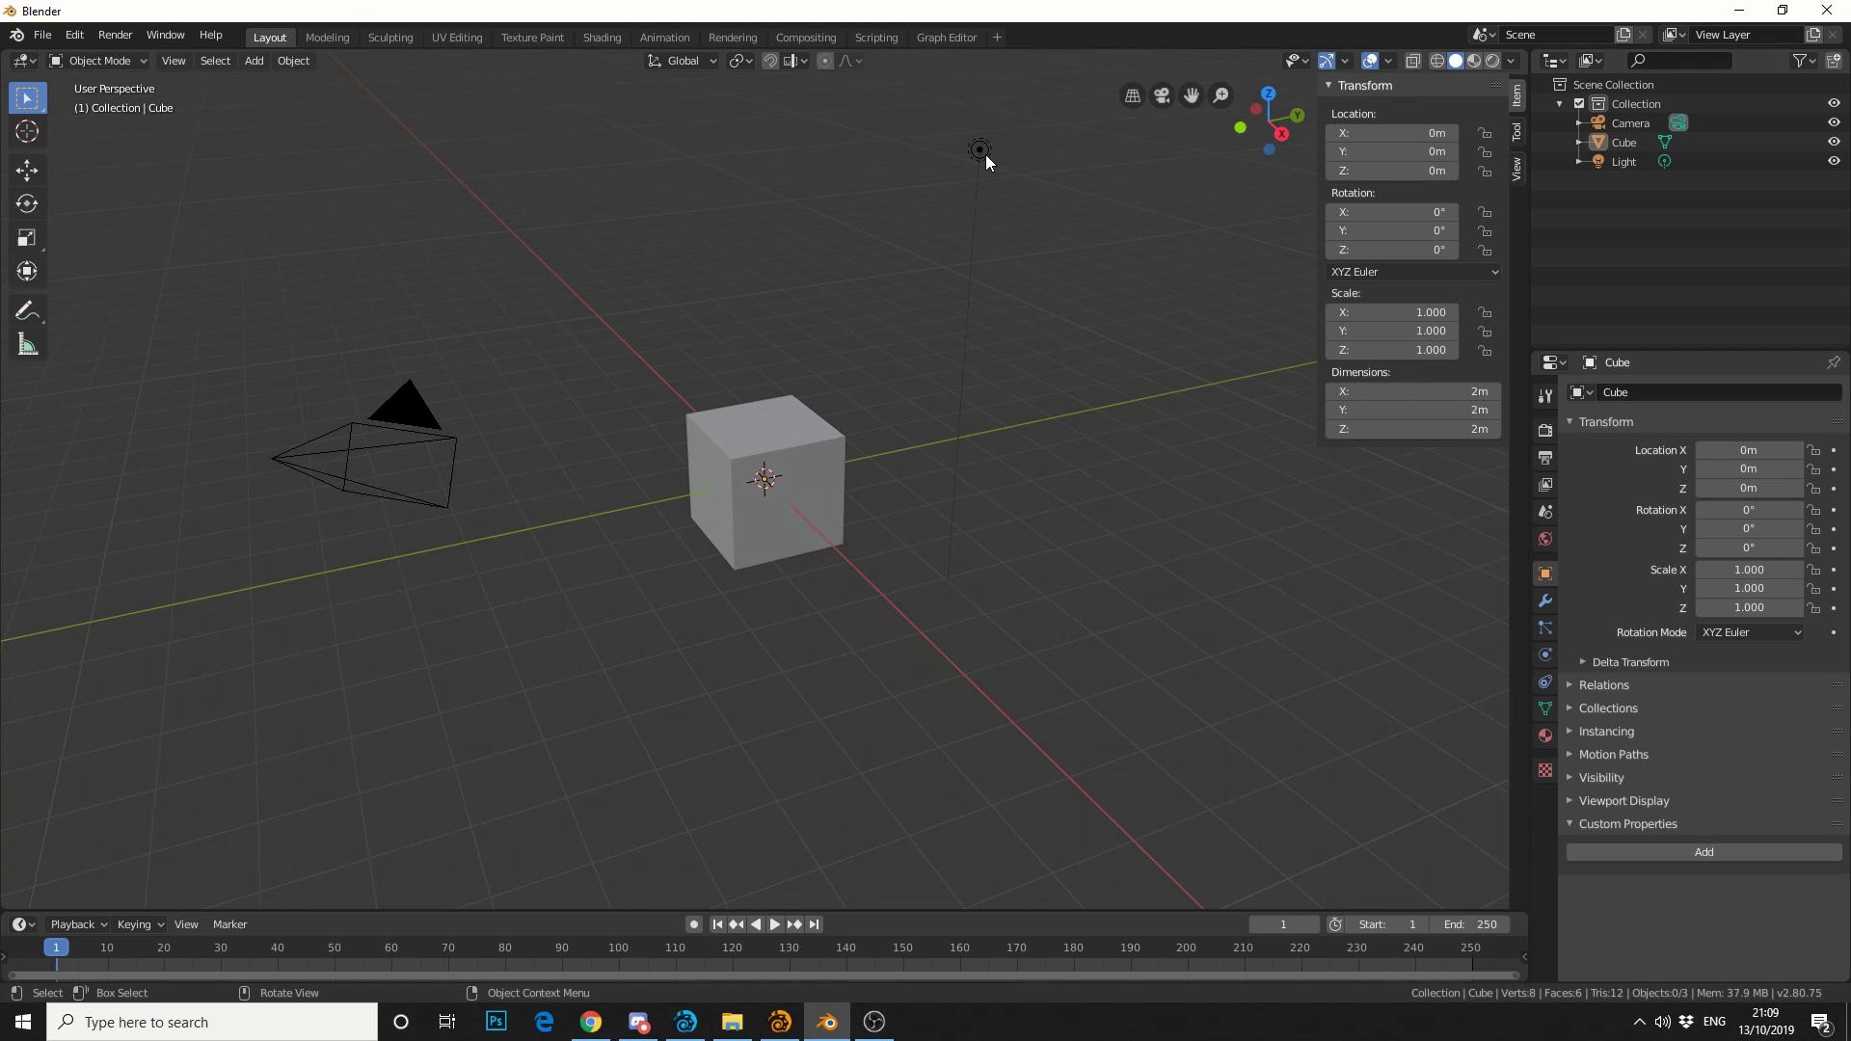
pyautogui.click(985, 154)
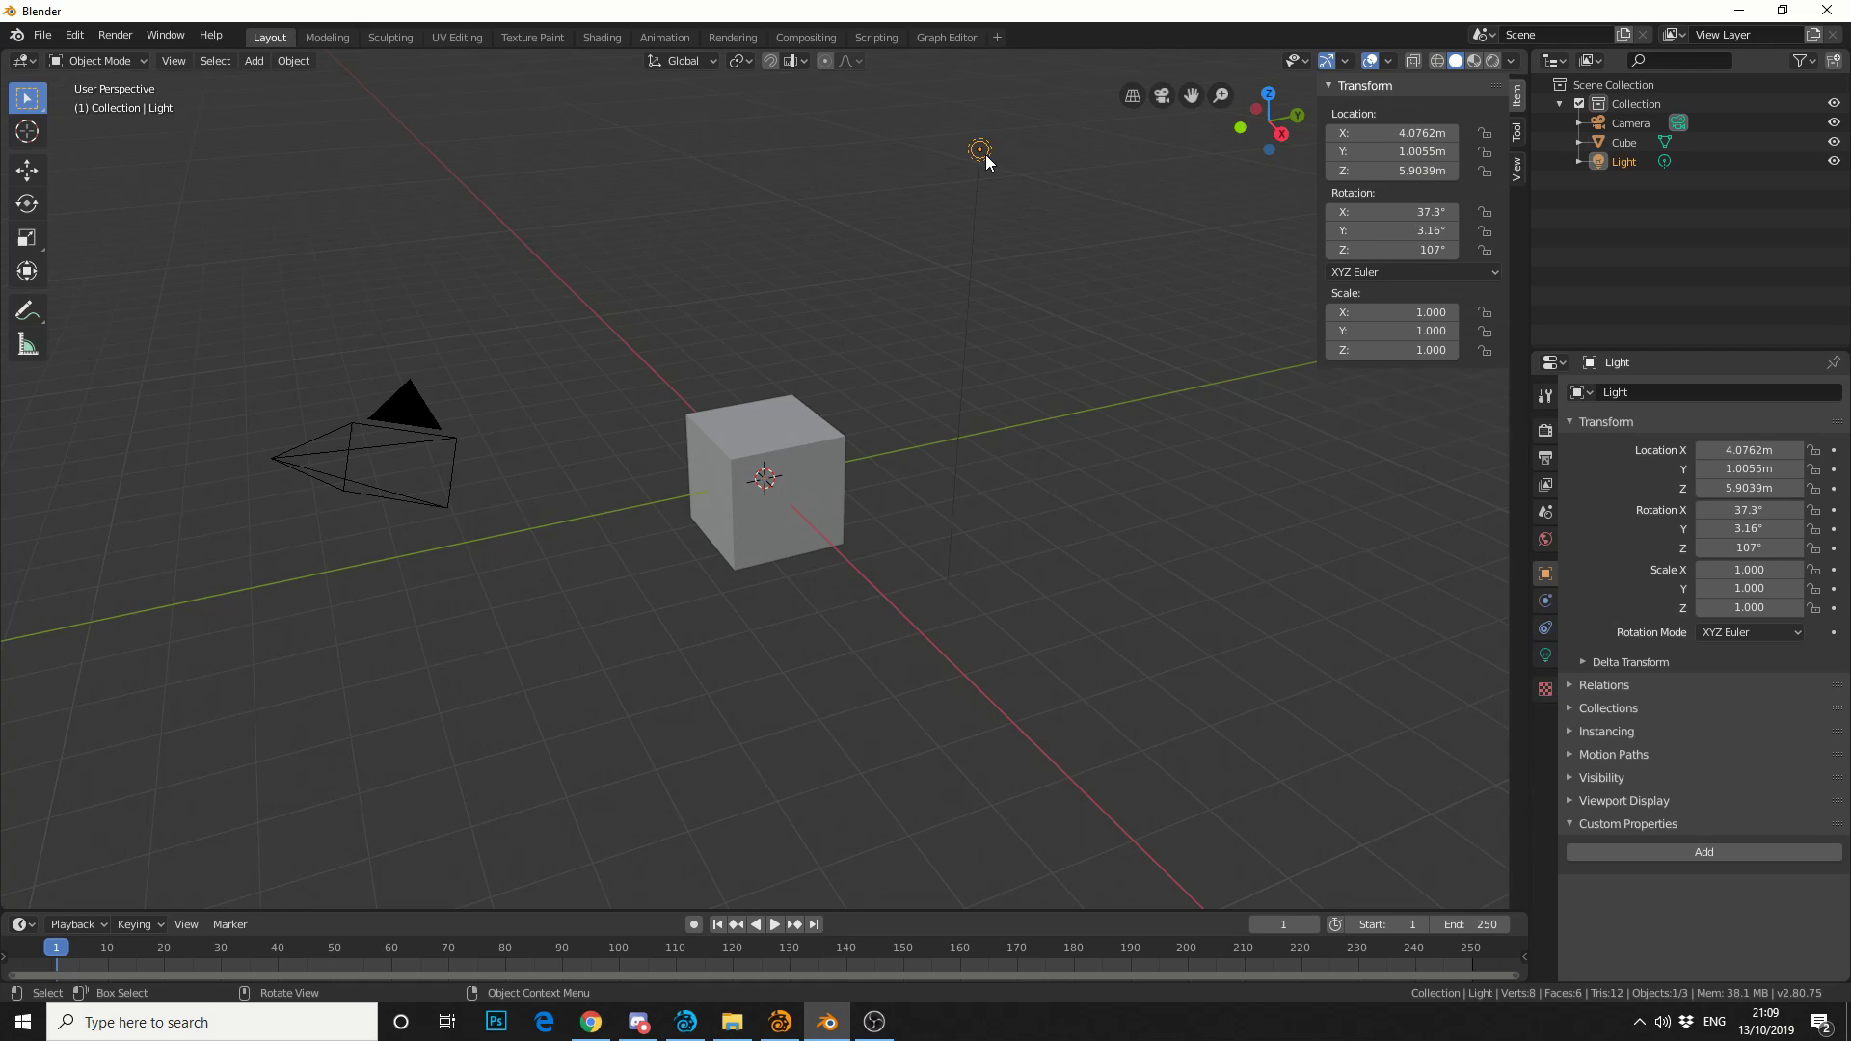
# - Add a custom property on the light object and name it Red
pyautogui.click(1687, 849)
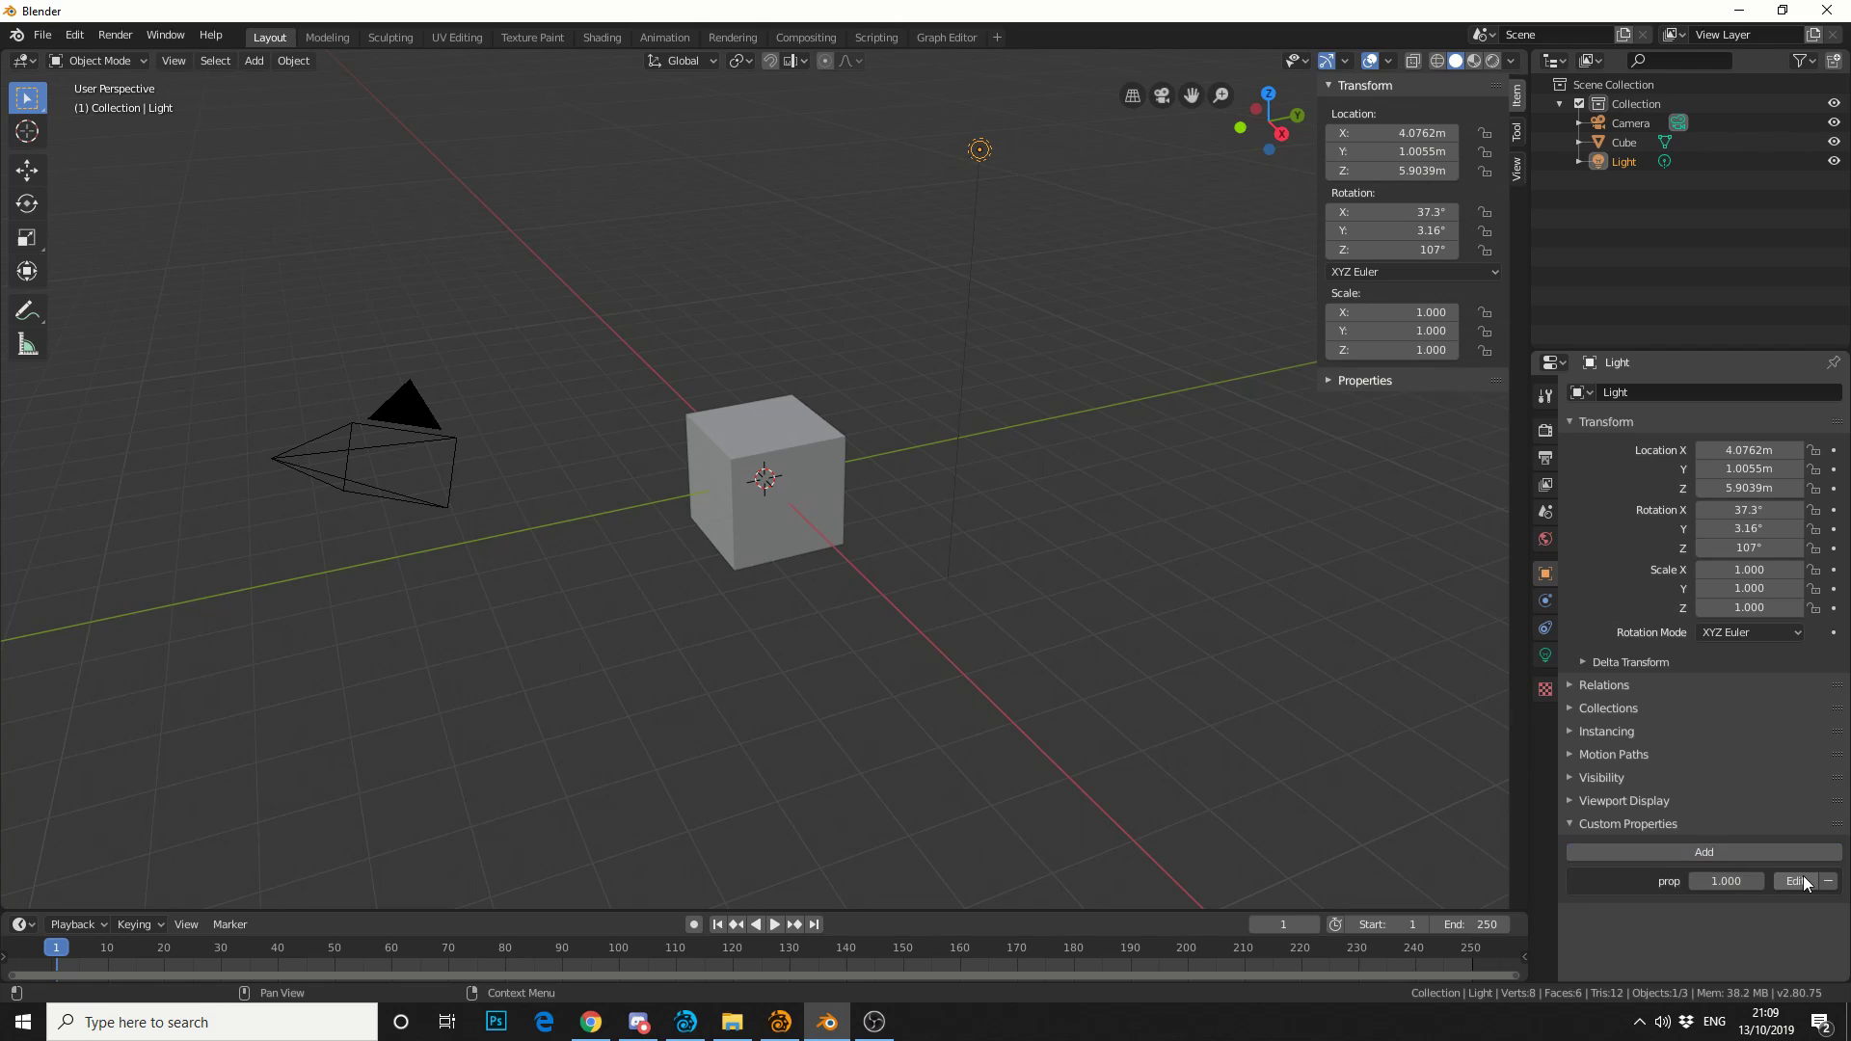
pyautogui.click(1795, 881)
pyautogui.click(1683, 811)
pyautogui.write('Red')
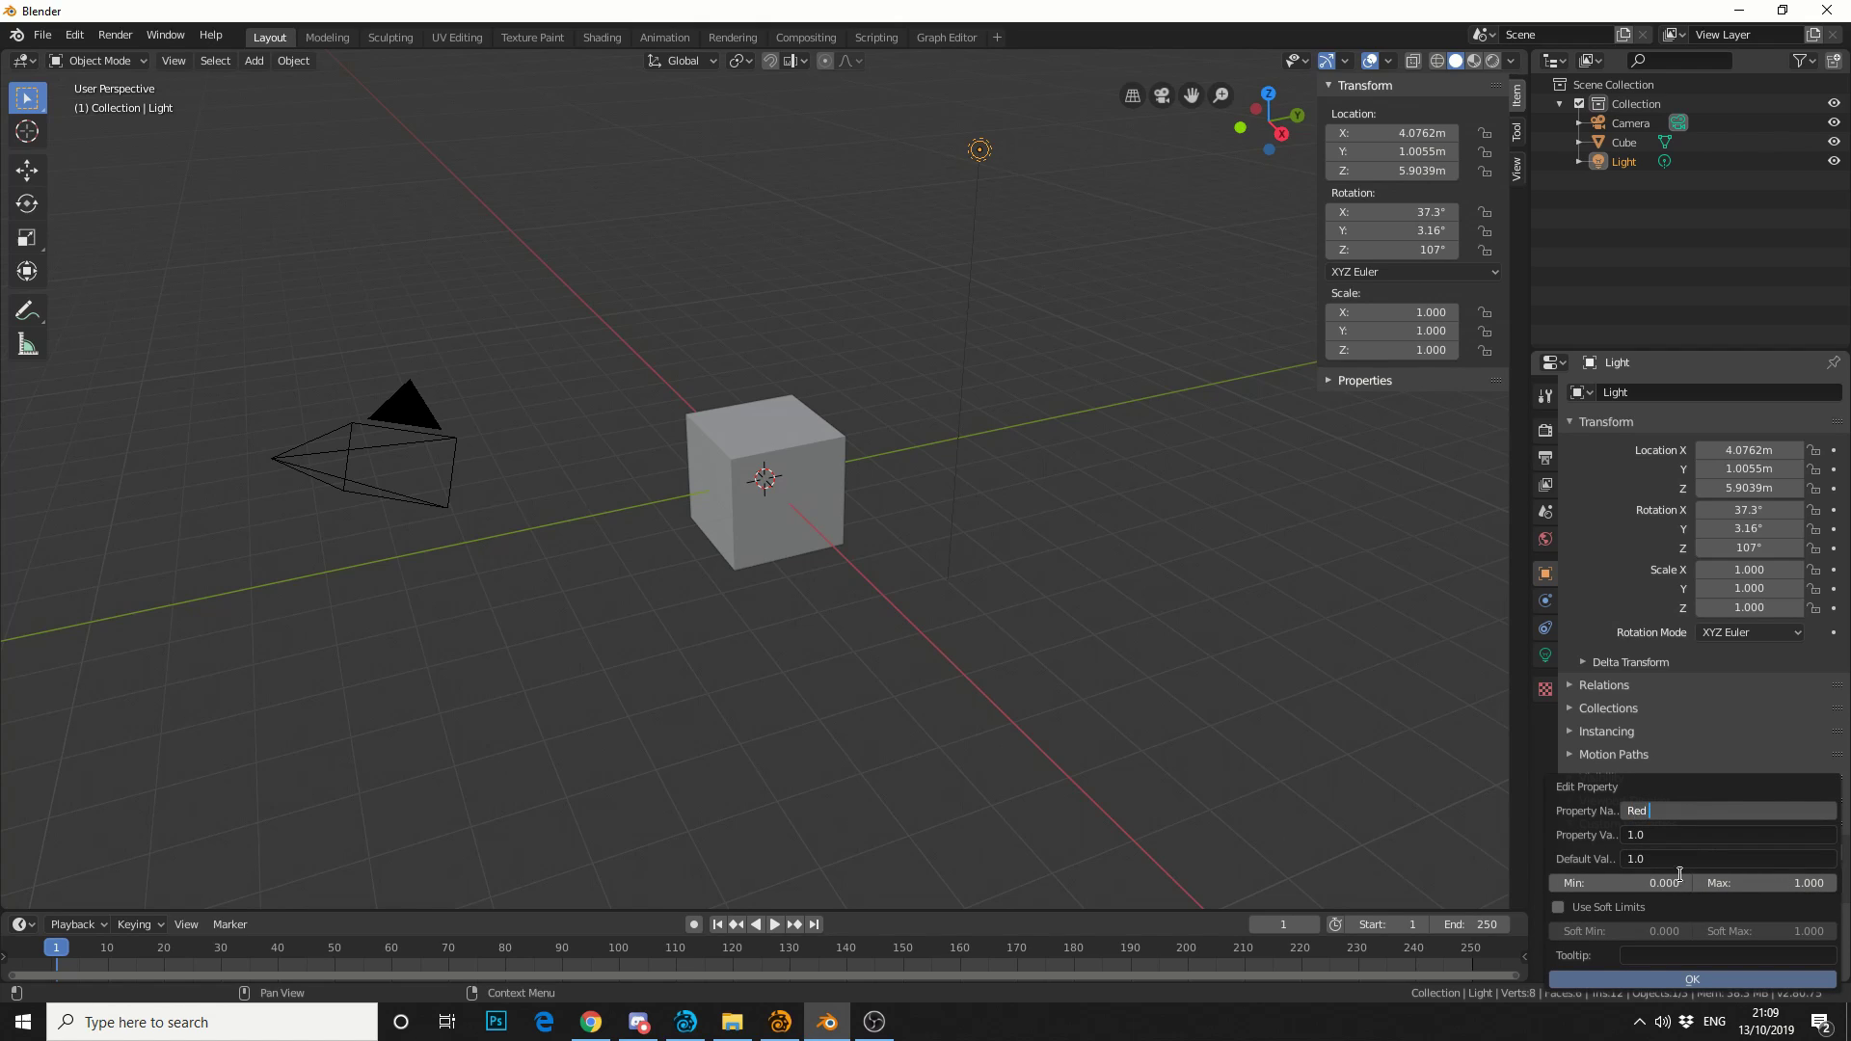
pyautogui.press('Return')
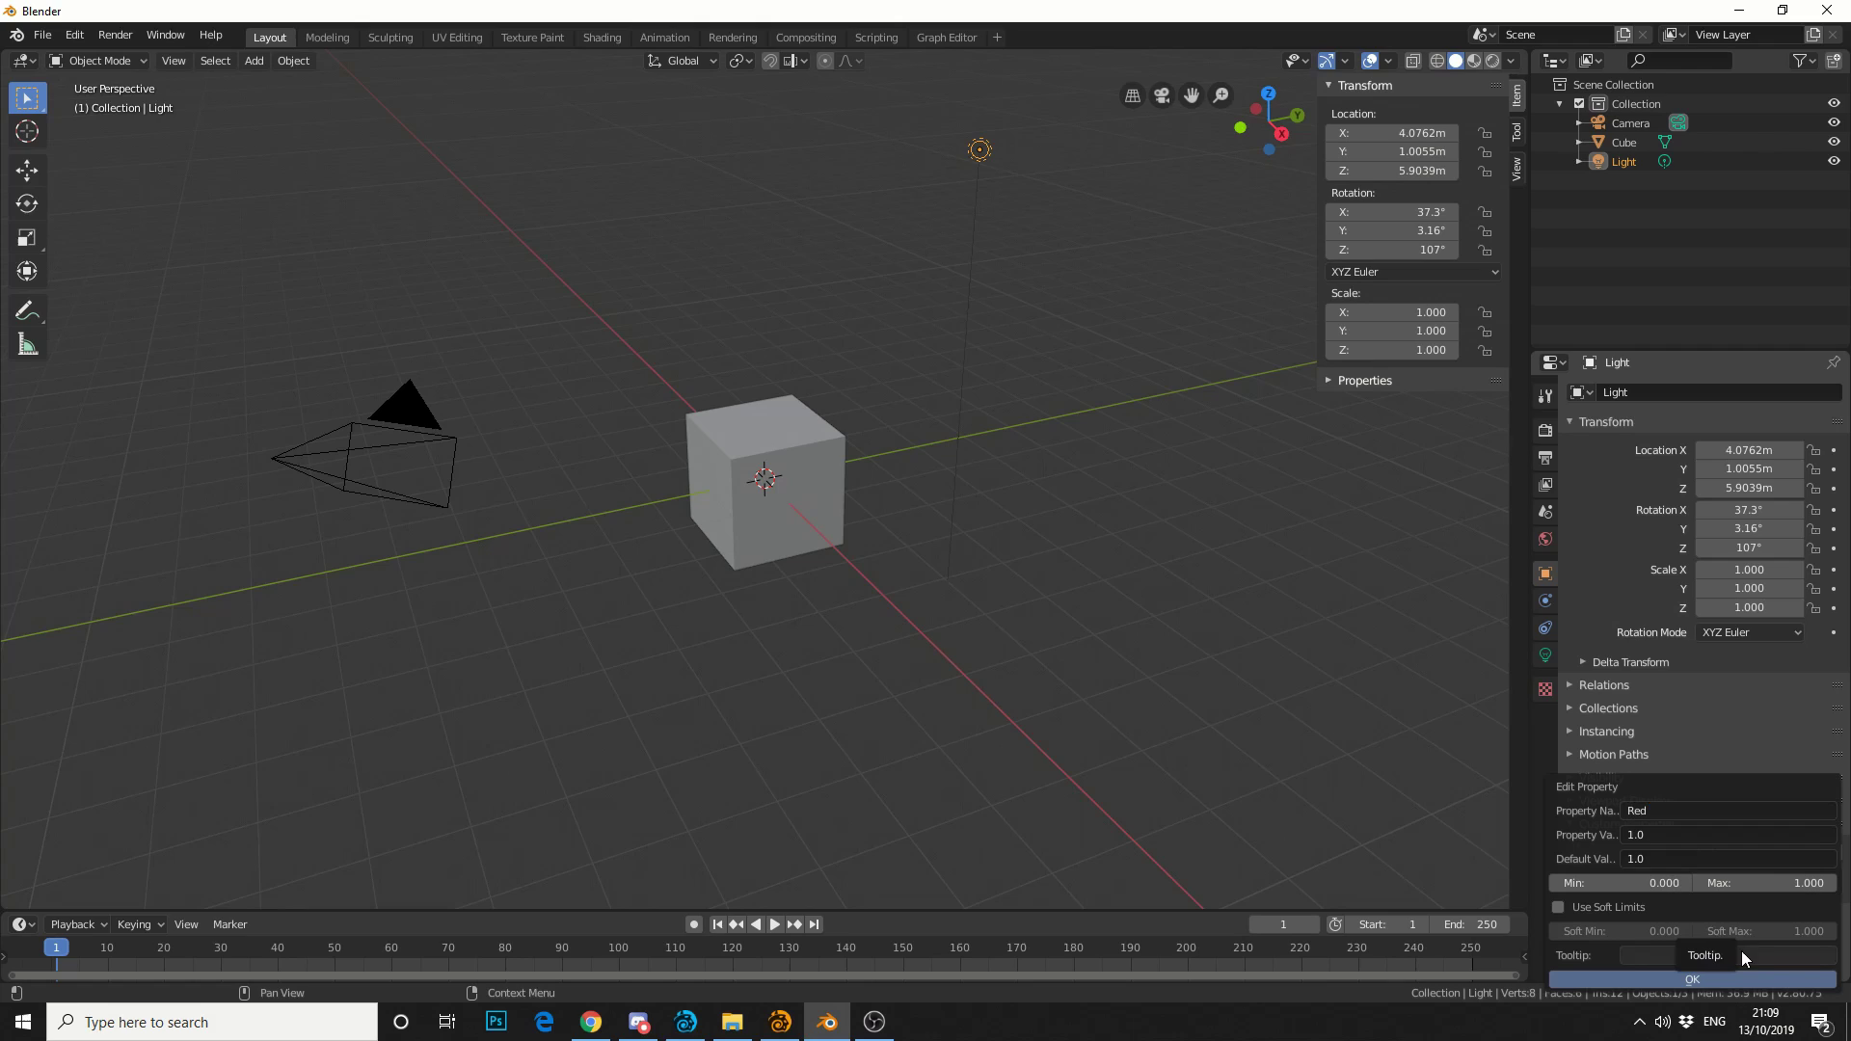
pyautogui.click(1736, 954)
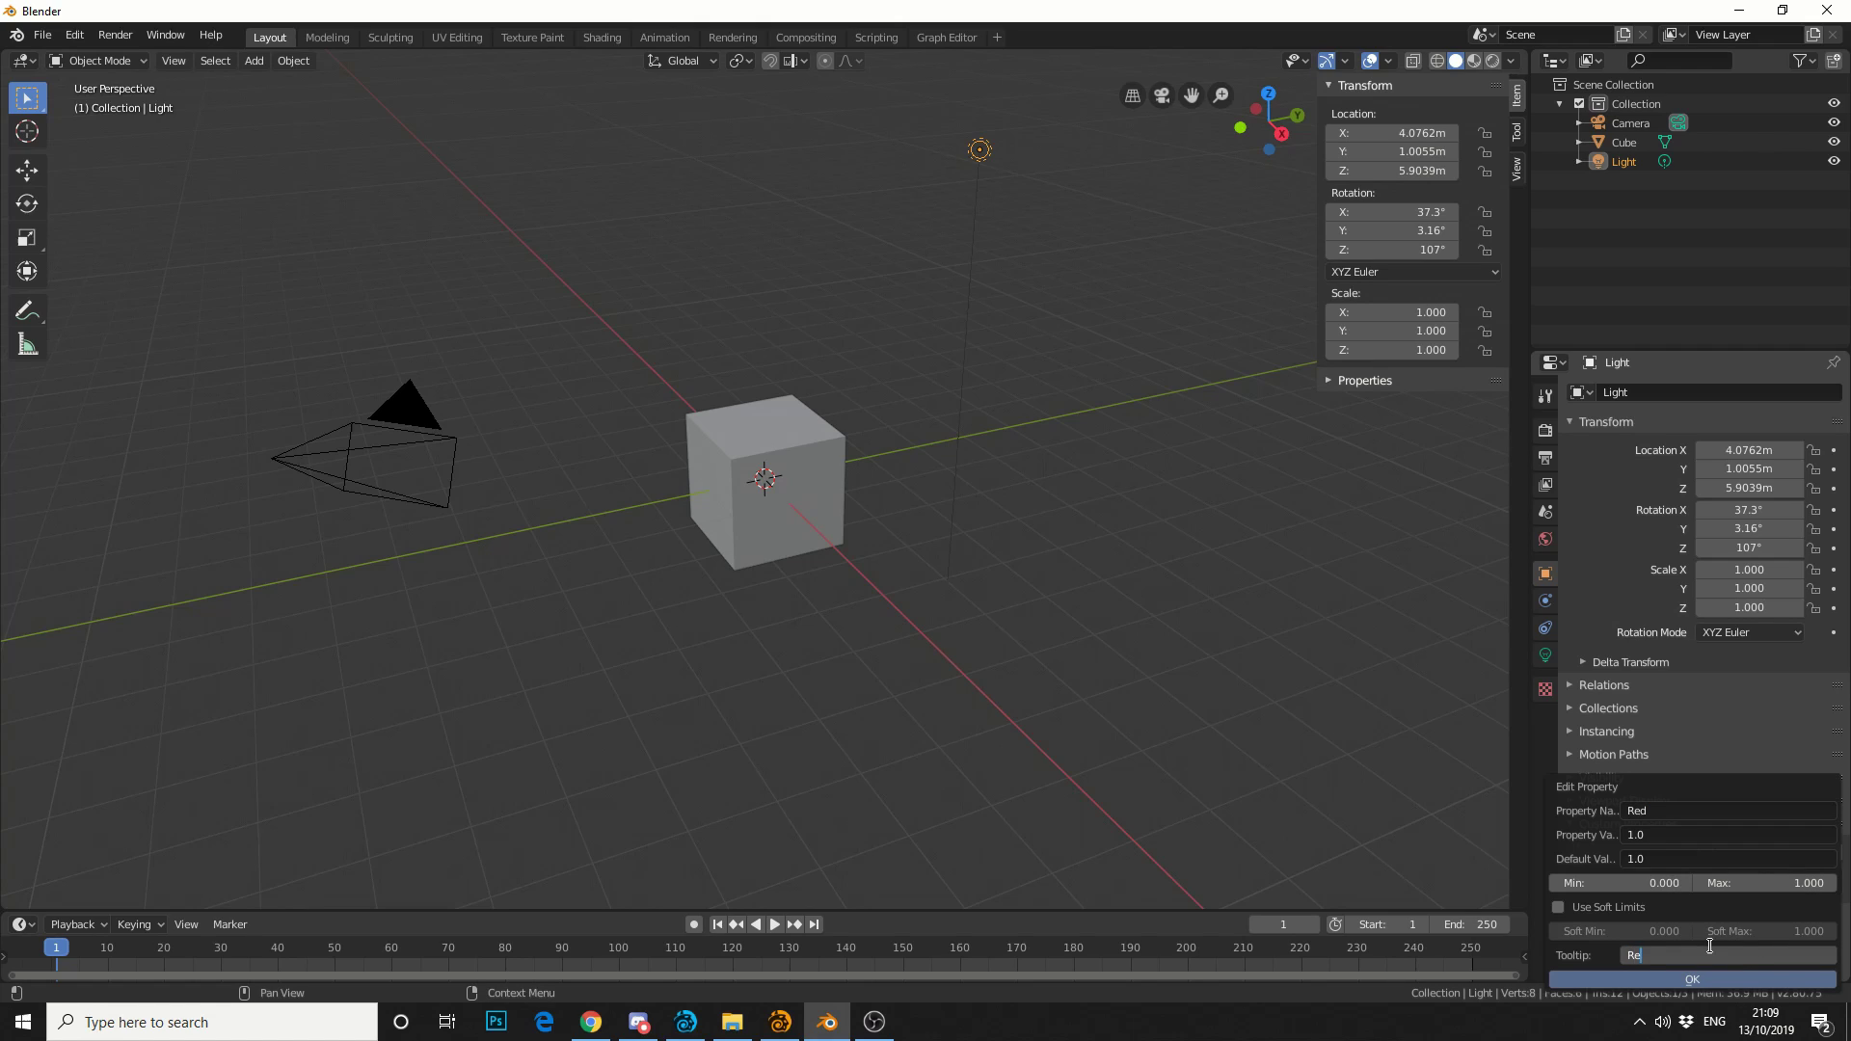
pyautogui.click(1711, 976)
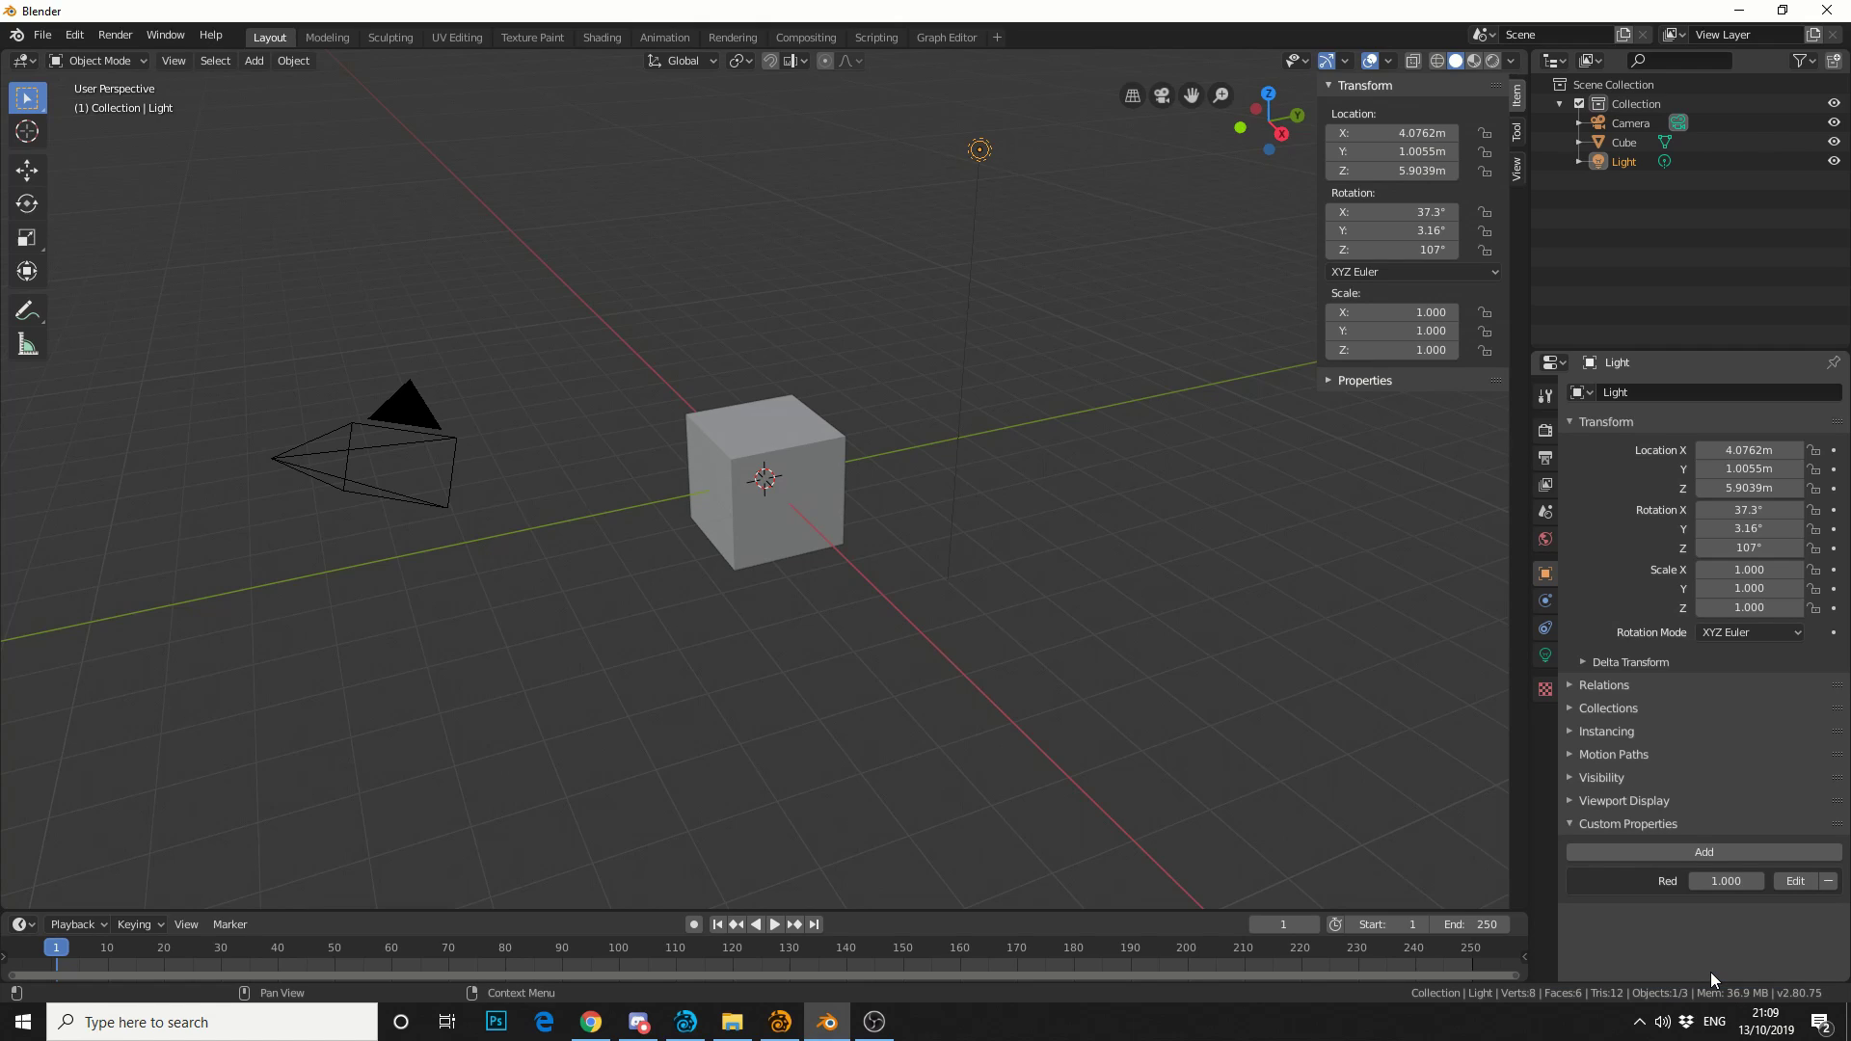
# - Add a second custom property named Green
pyautogui.click(1726, 854)
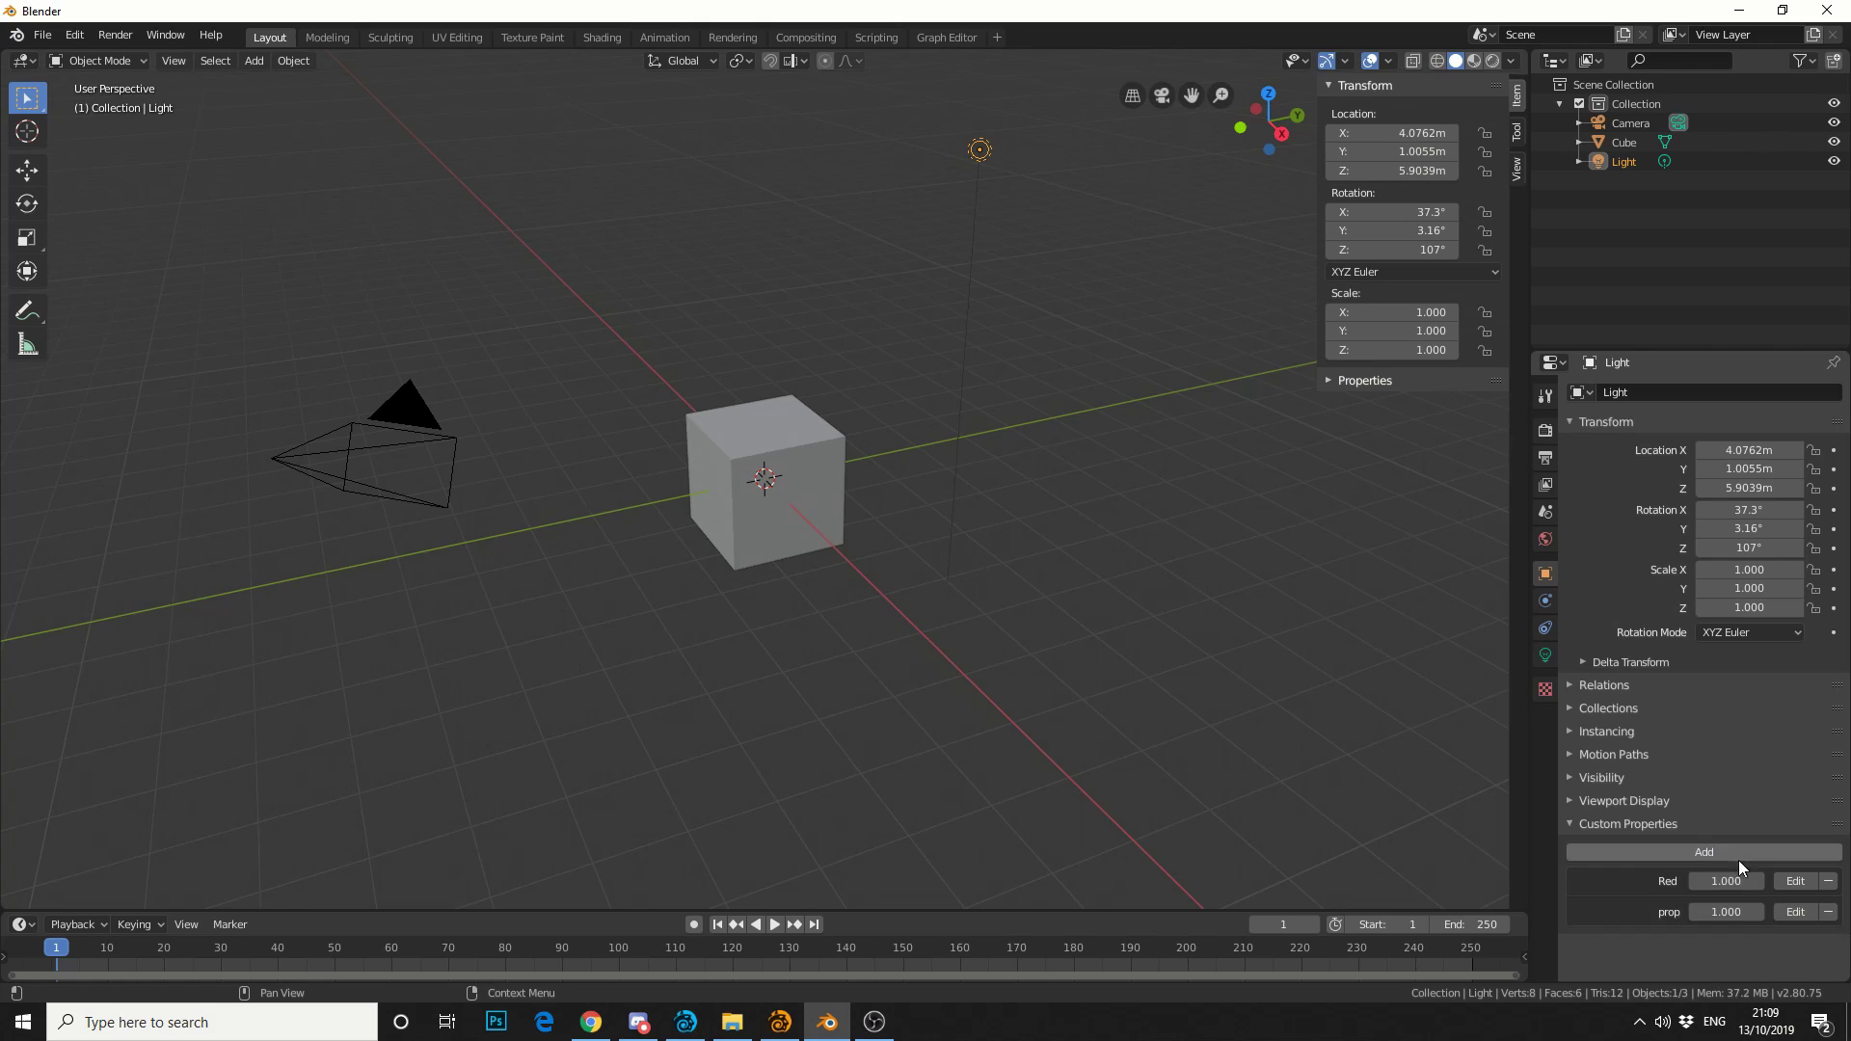
pyautogui.click(1796, 908)
pyautogui.click(1662, 810)
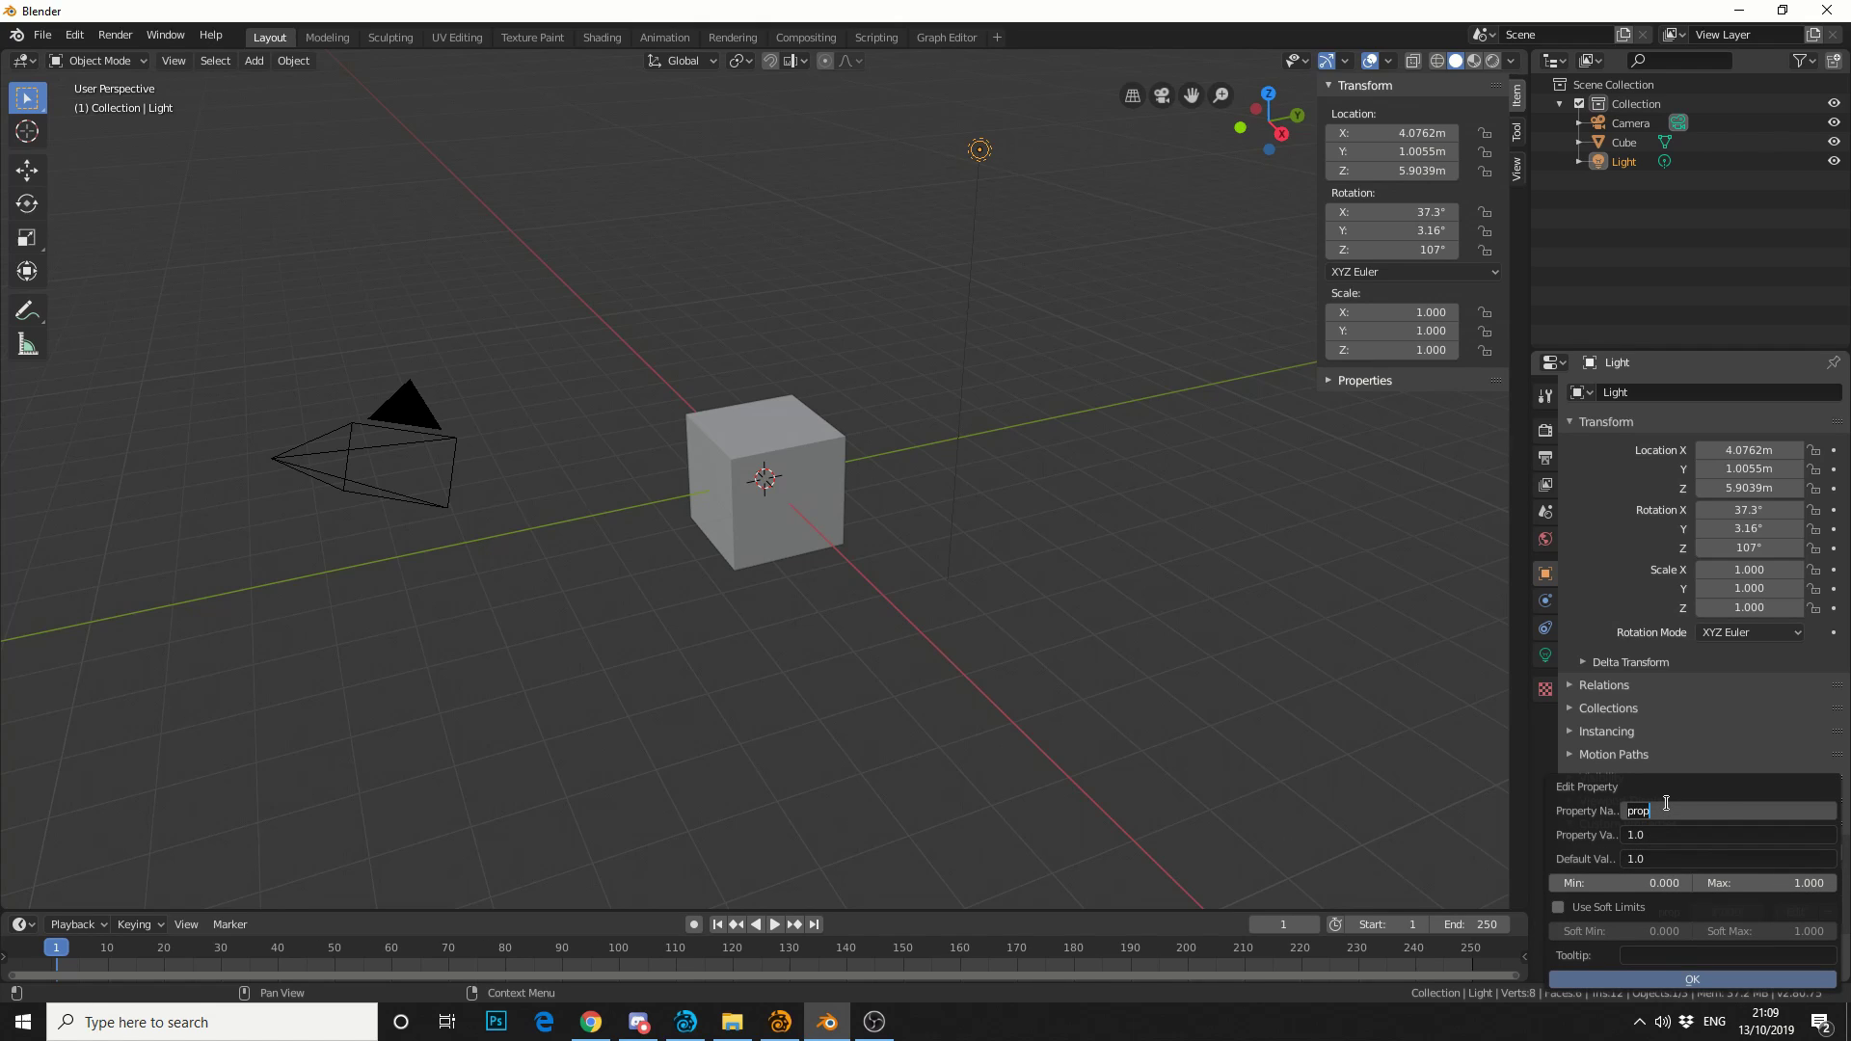
pyautogui.write('Green')
pyautogui.click(1645, 975)
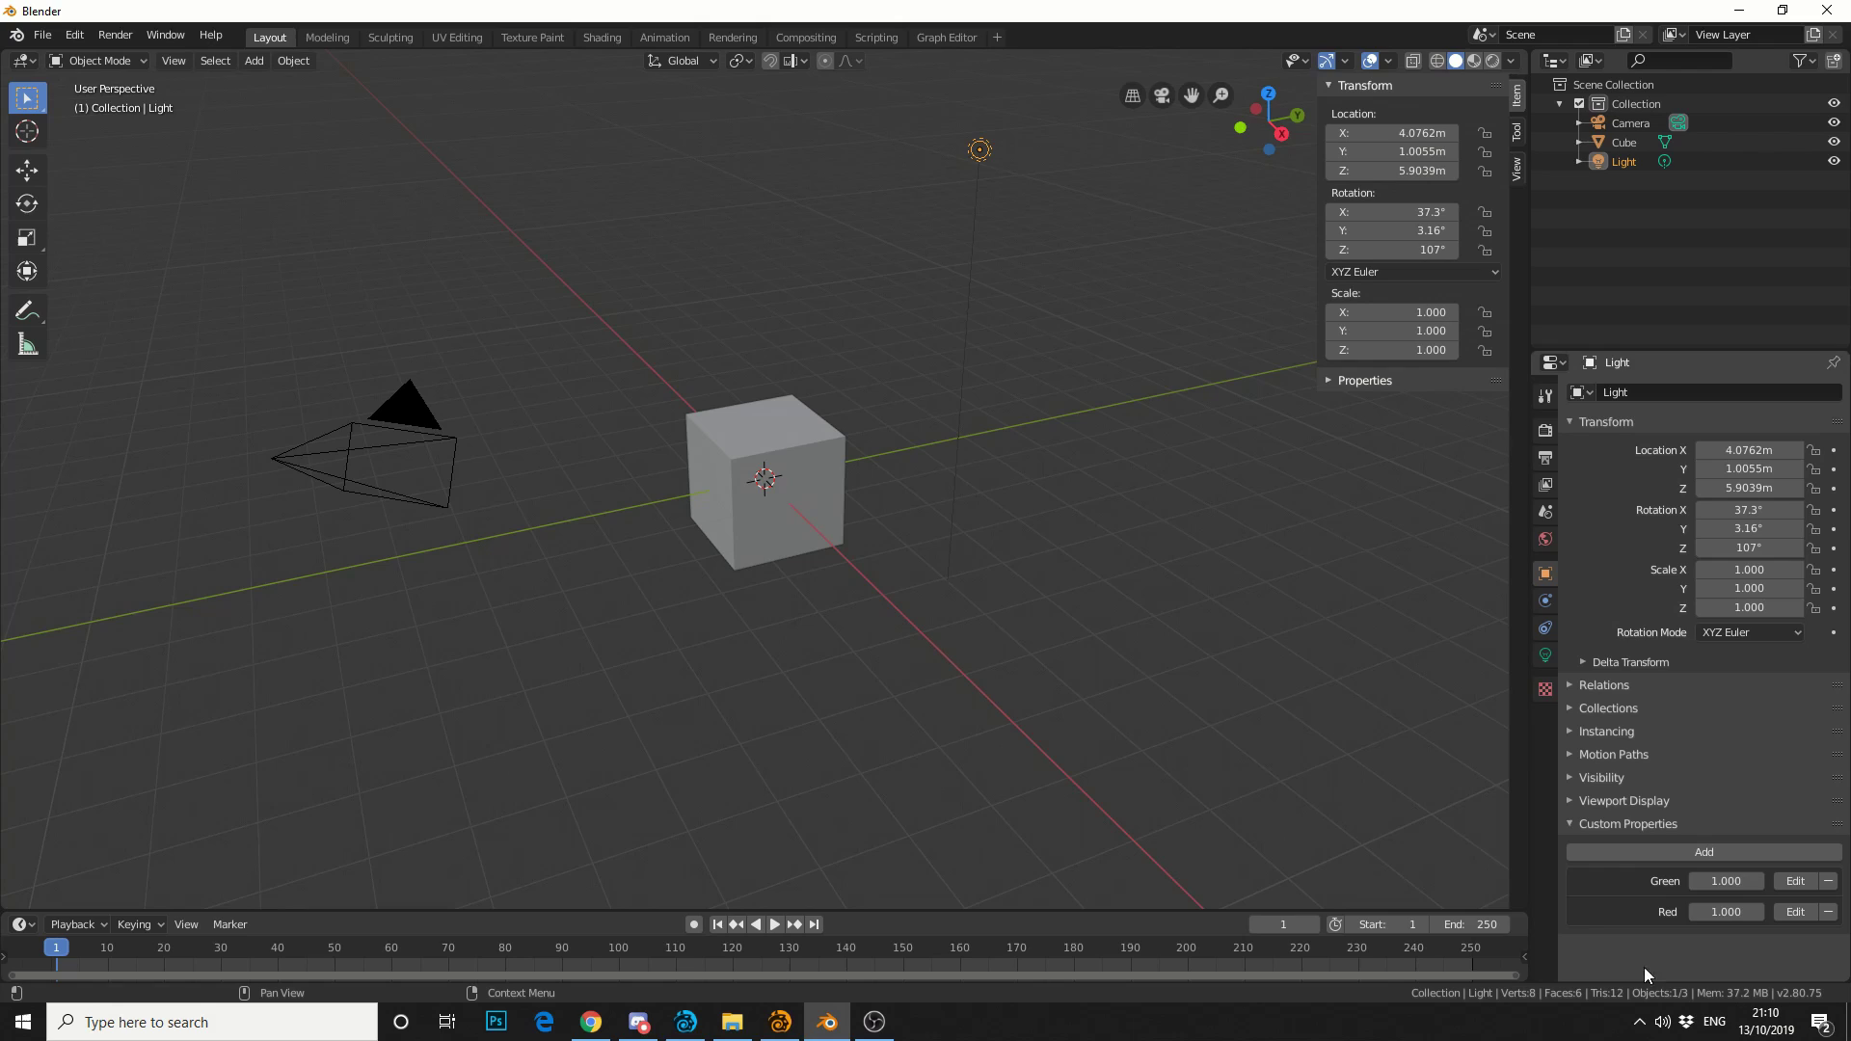
# - Add a third custom property named Blue and show the three values in the sidebar
pyautogui.click(1737, 855)
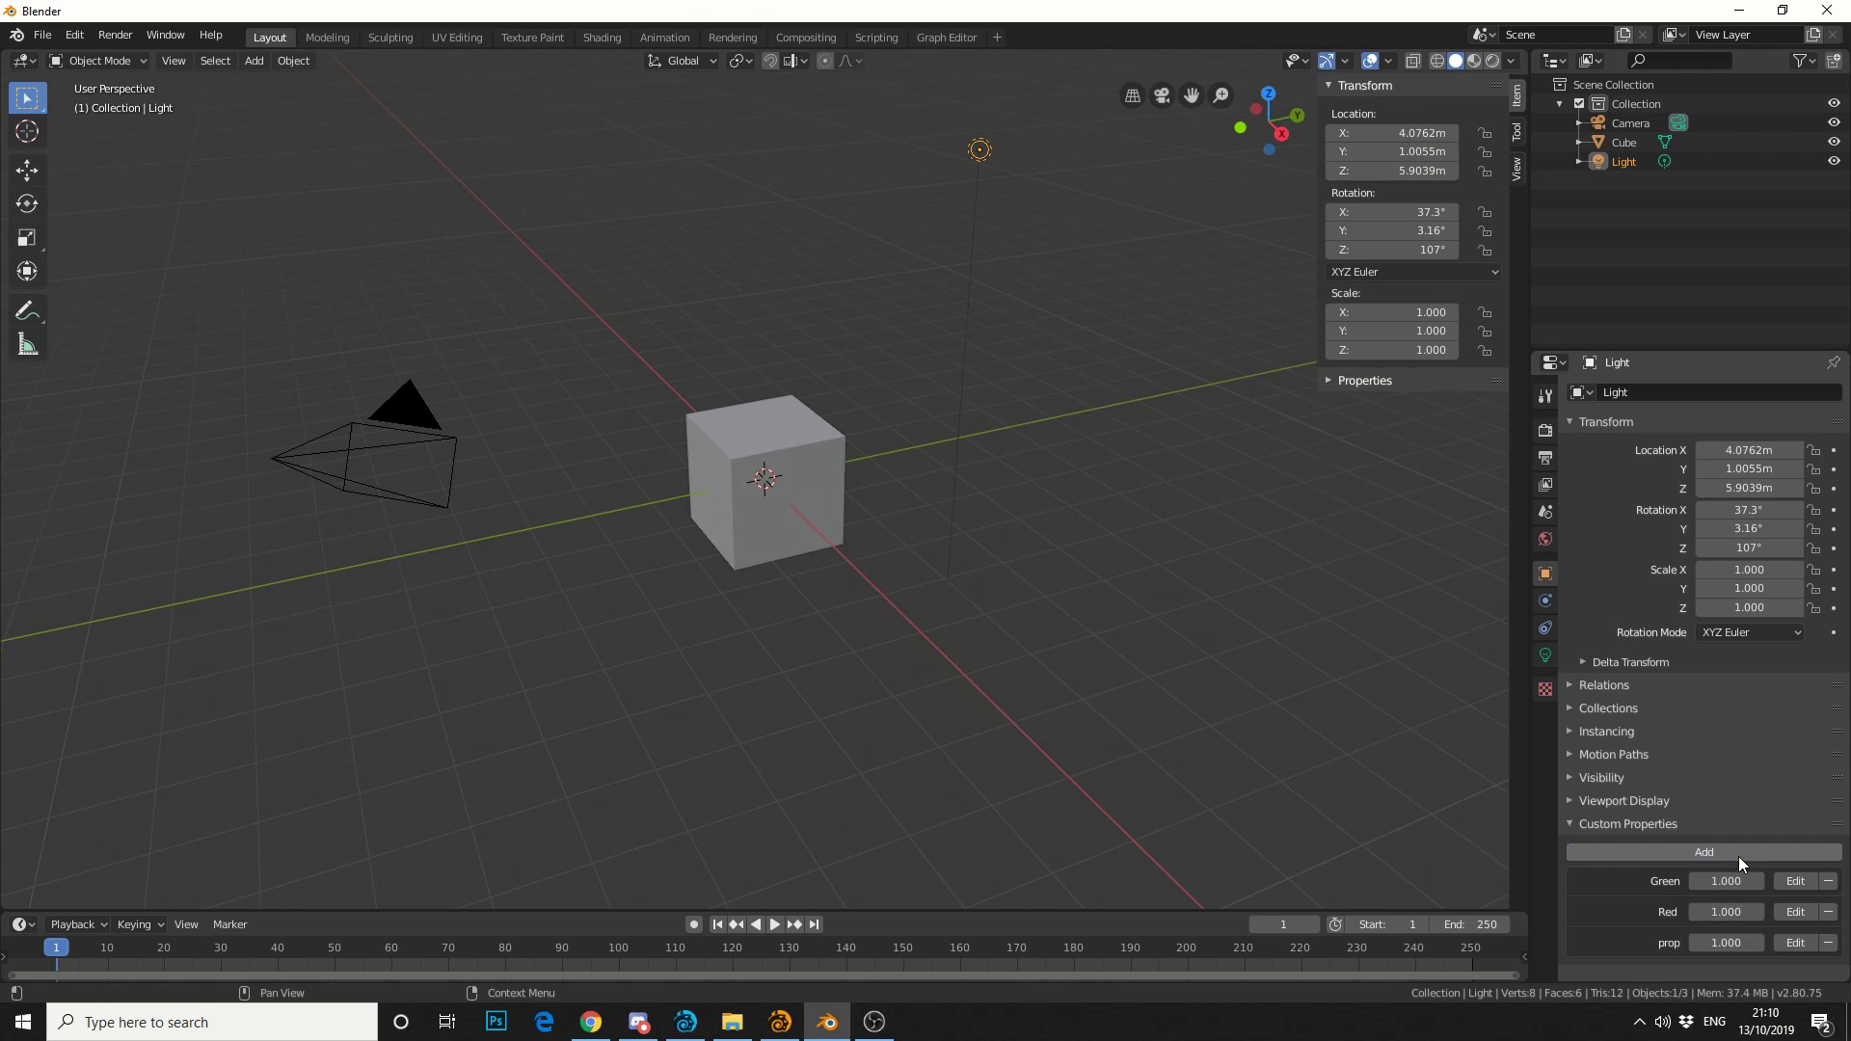
pyautogui.click(1795, 943)
pyautogui.click(1637, 808)
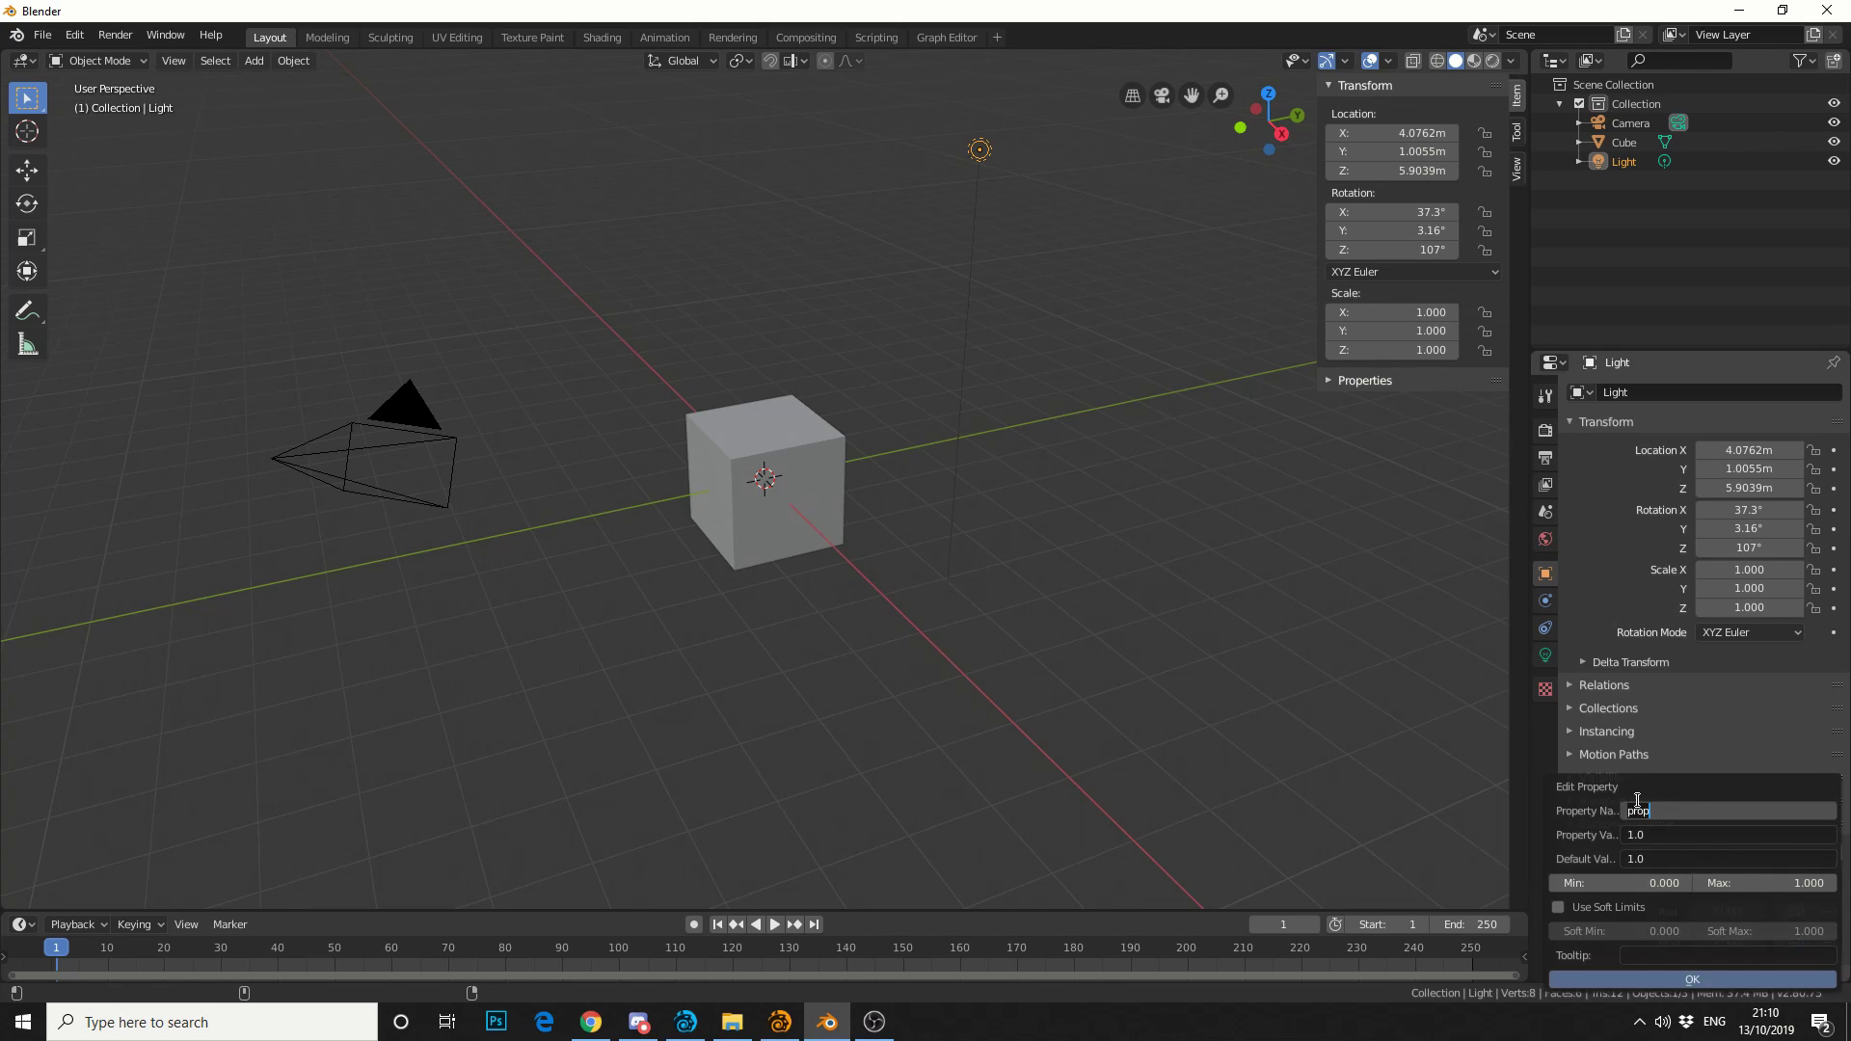
pyautogui.write('Blue')
pyautogui.click(1687, 979)
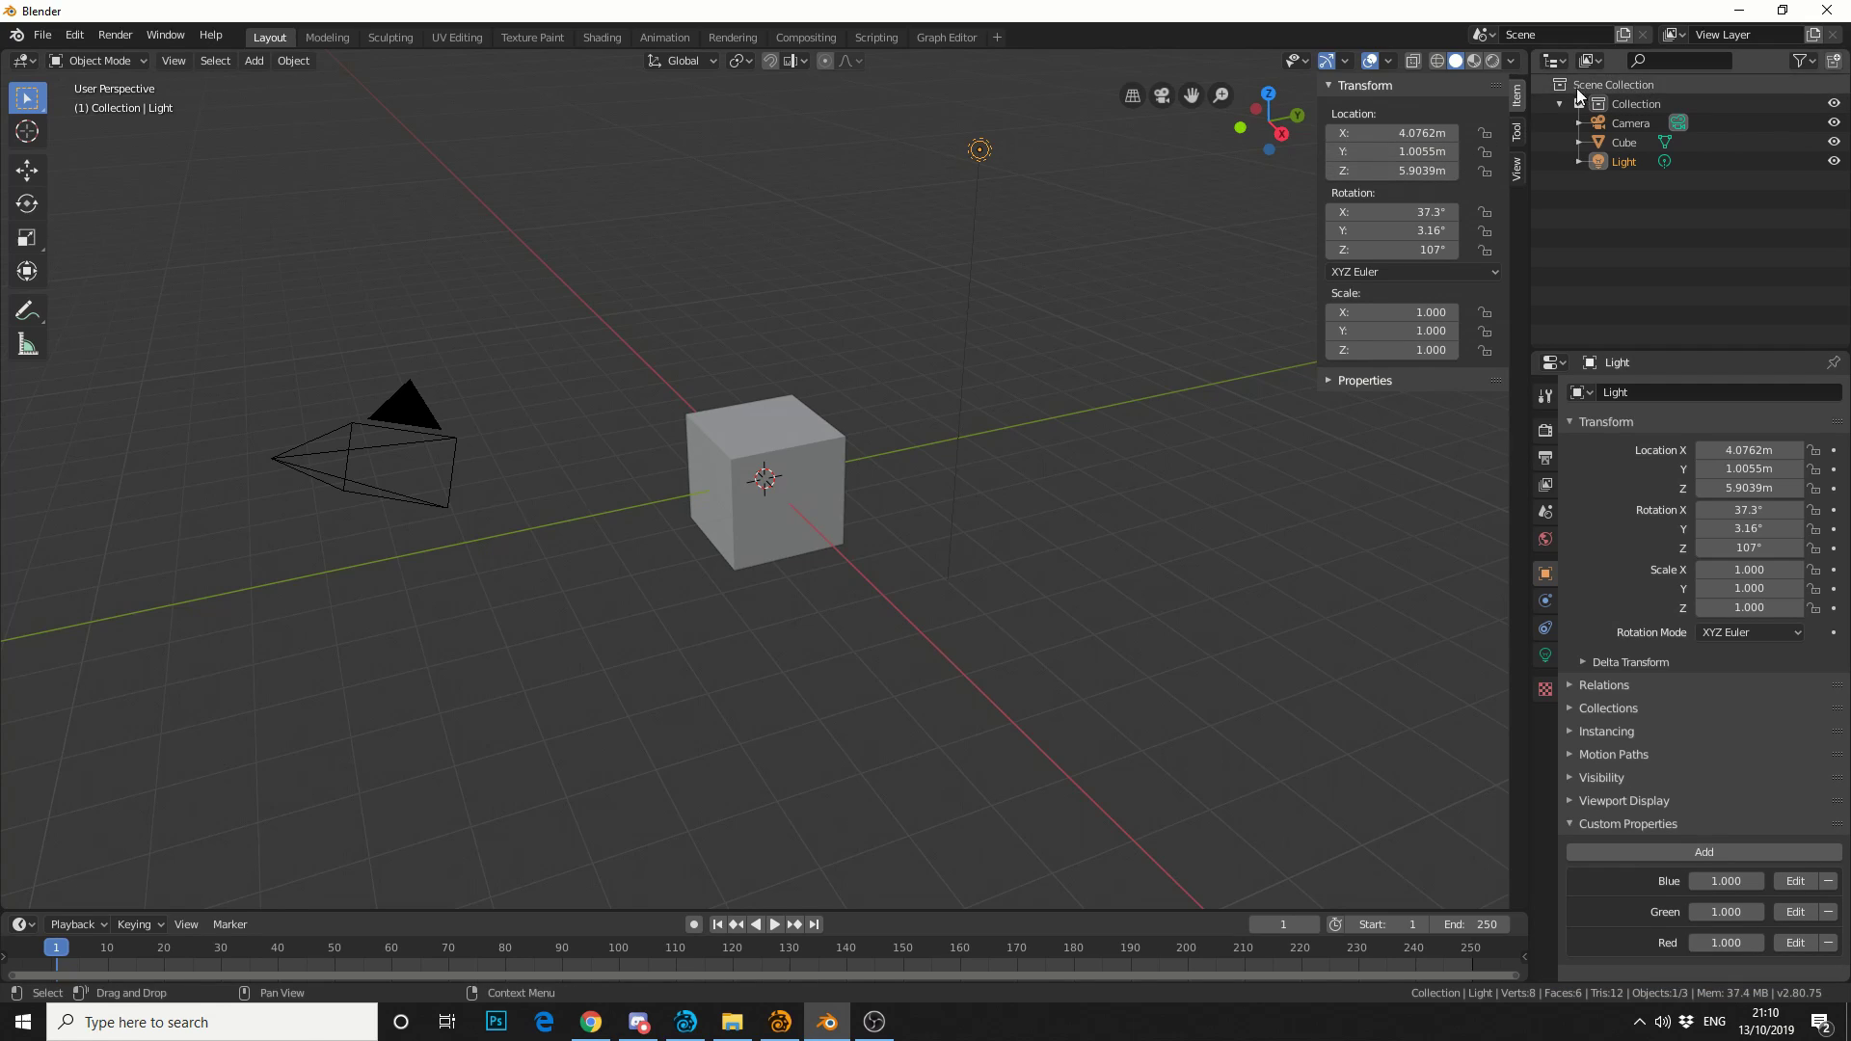
pyautogui.click(1373, 380)
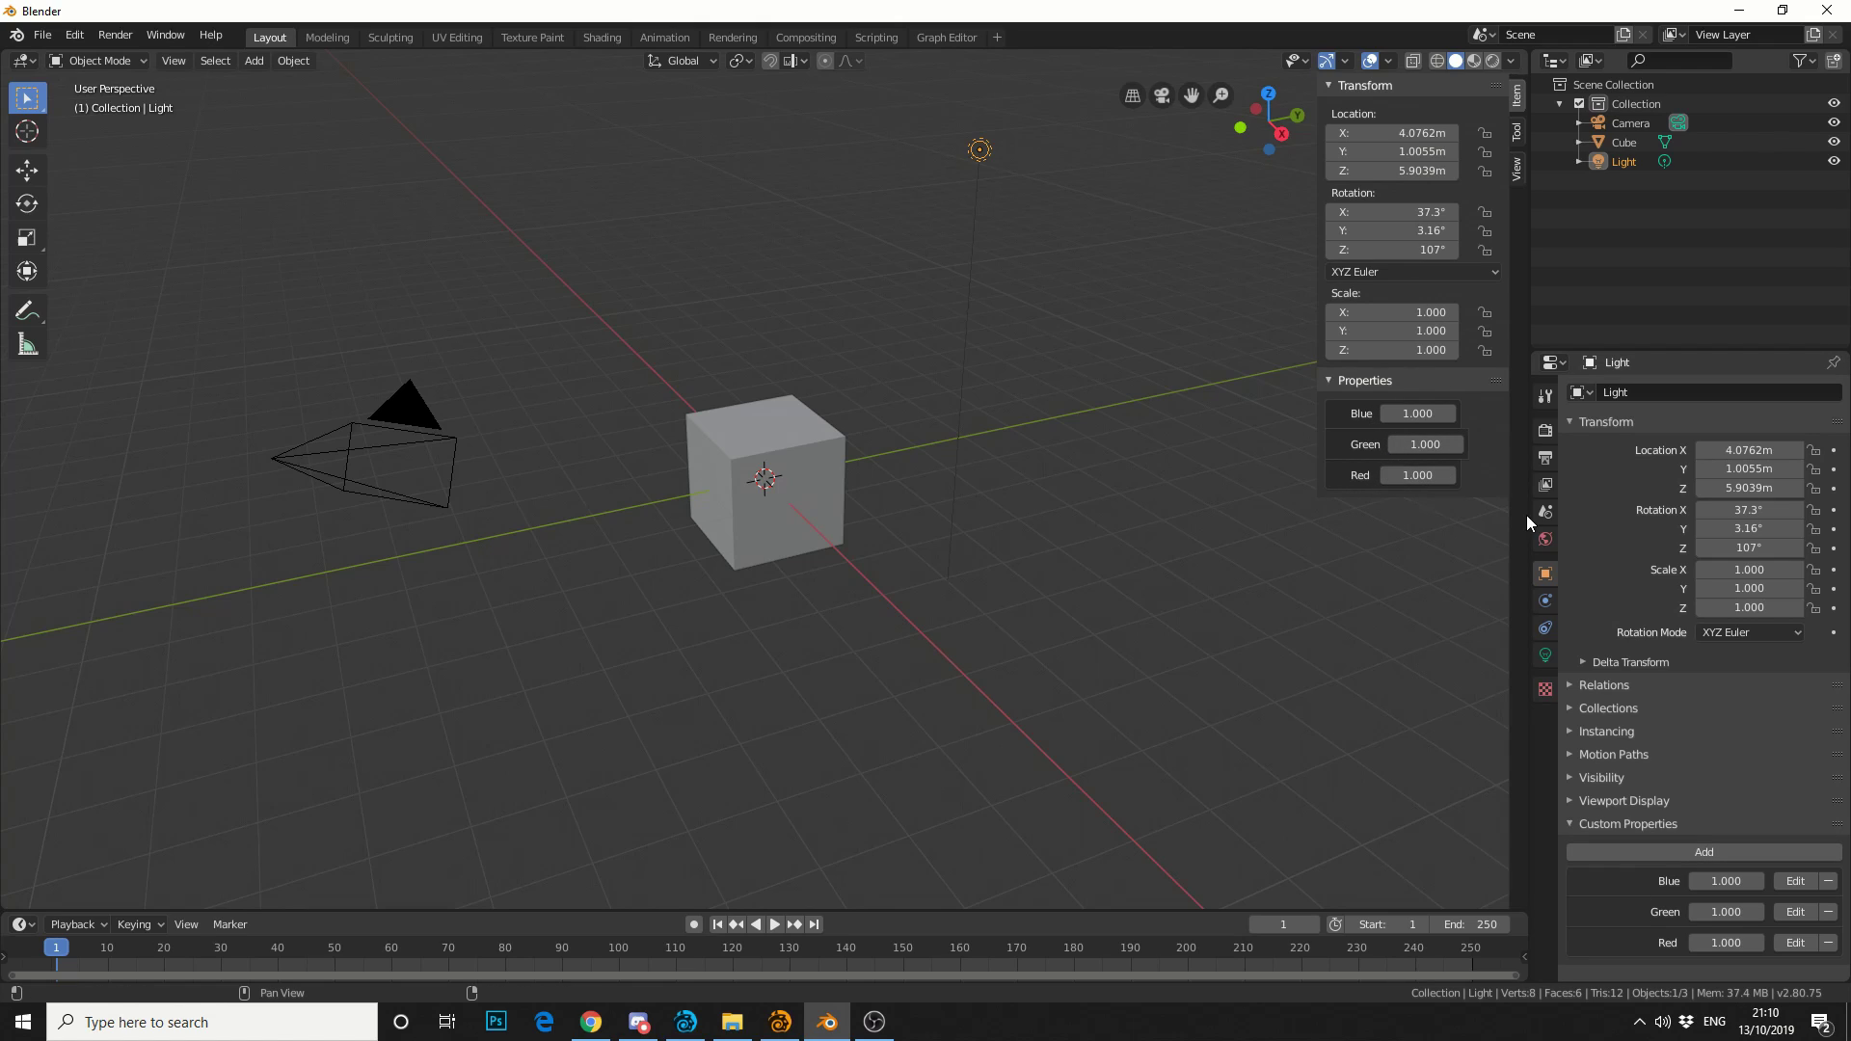
# - Add a driver to the light's Color and show it in the Drivers Editor
pyautogui.click(1547, 653)
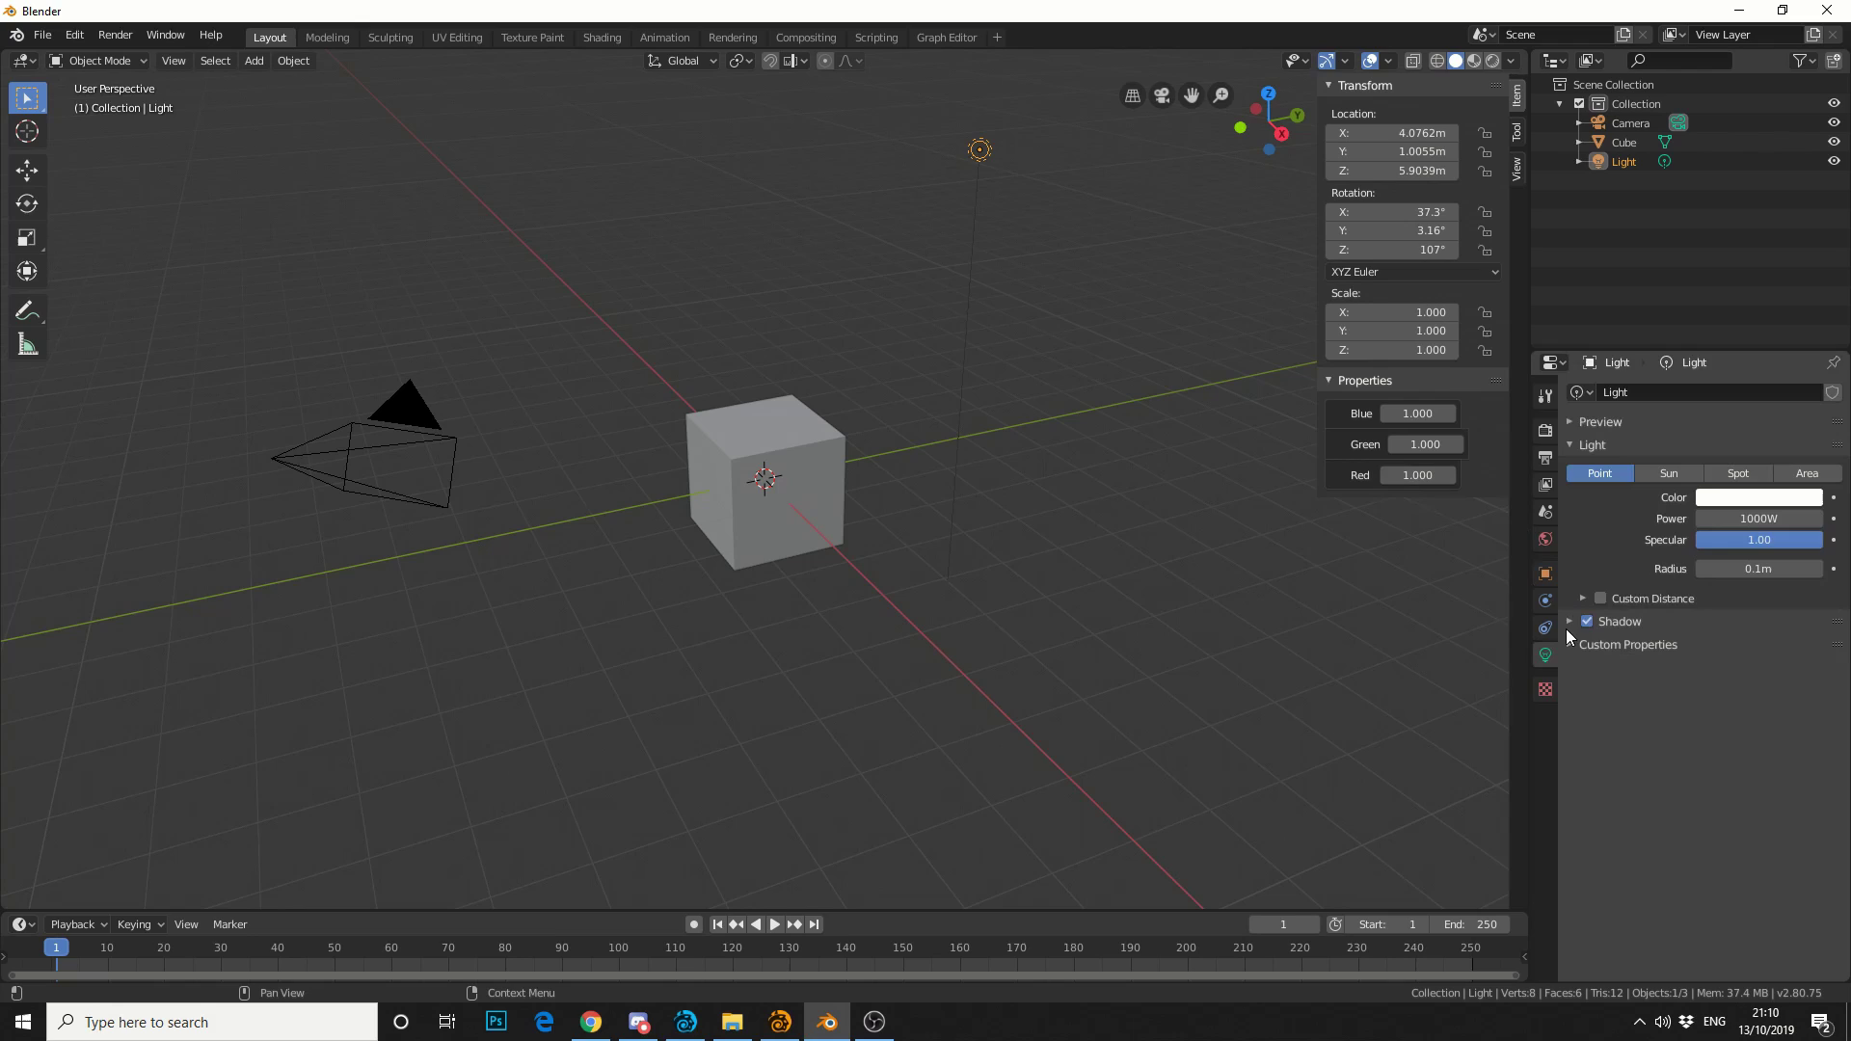
pyautogui.rightClick(1760, 502)
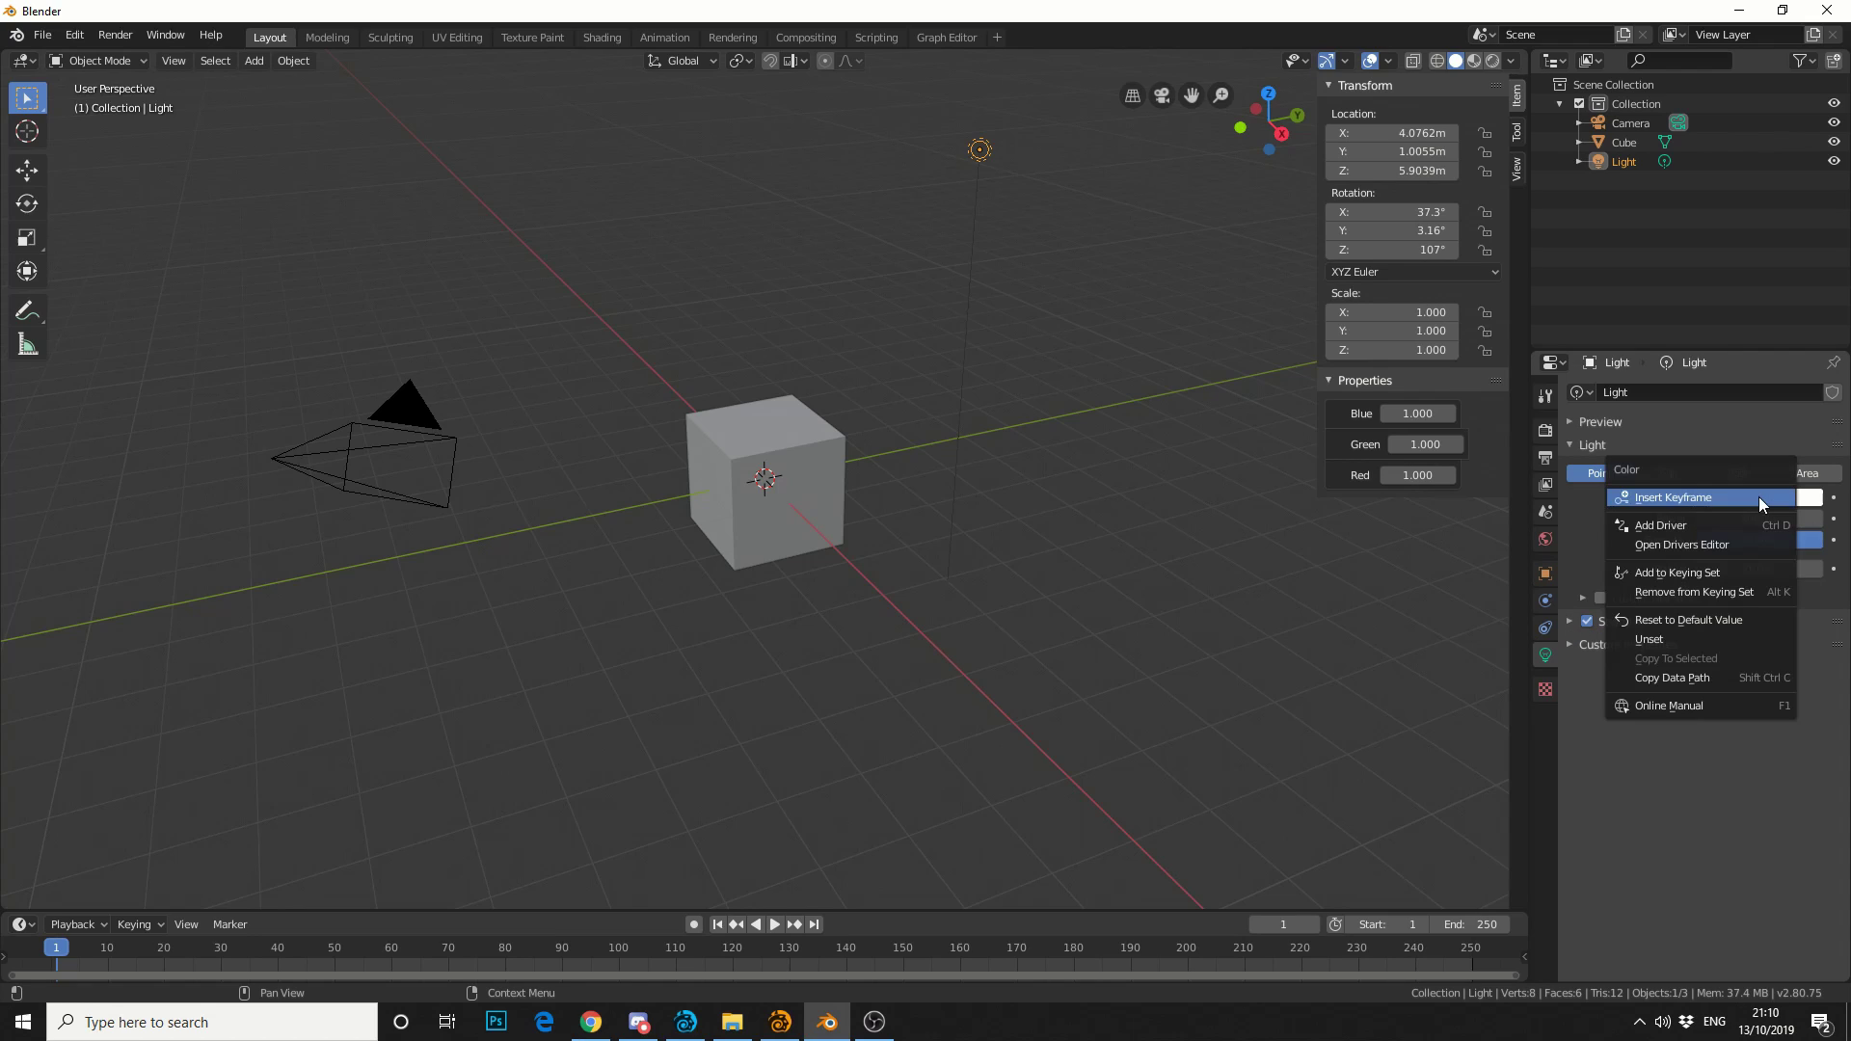
pyautogui.click(1744, 529)
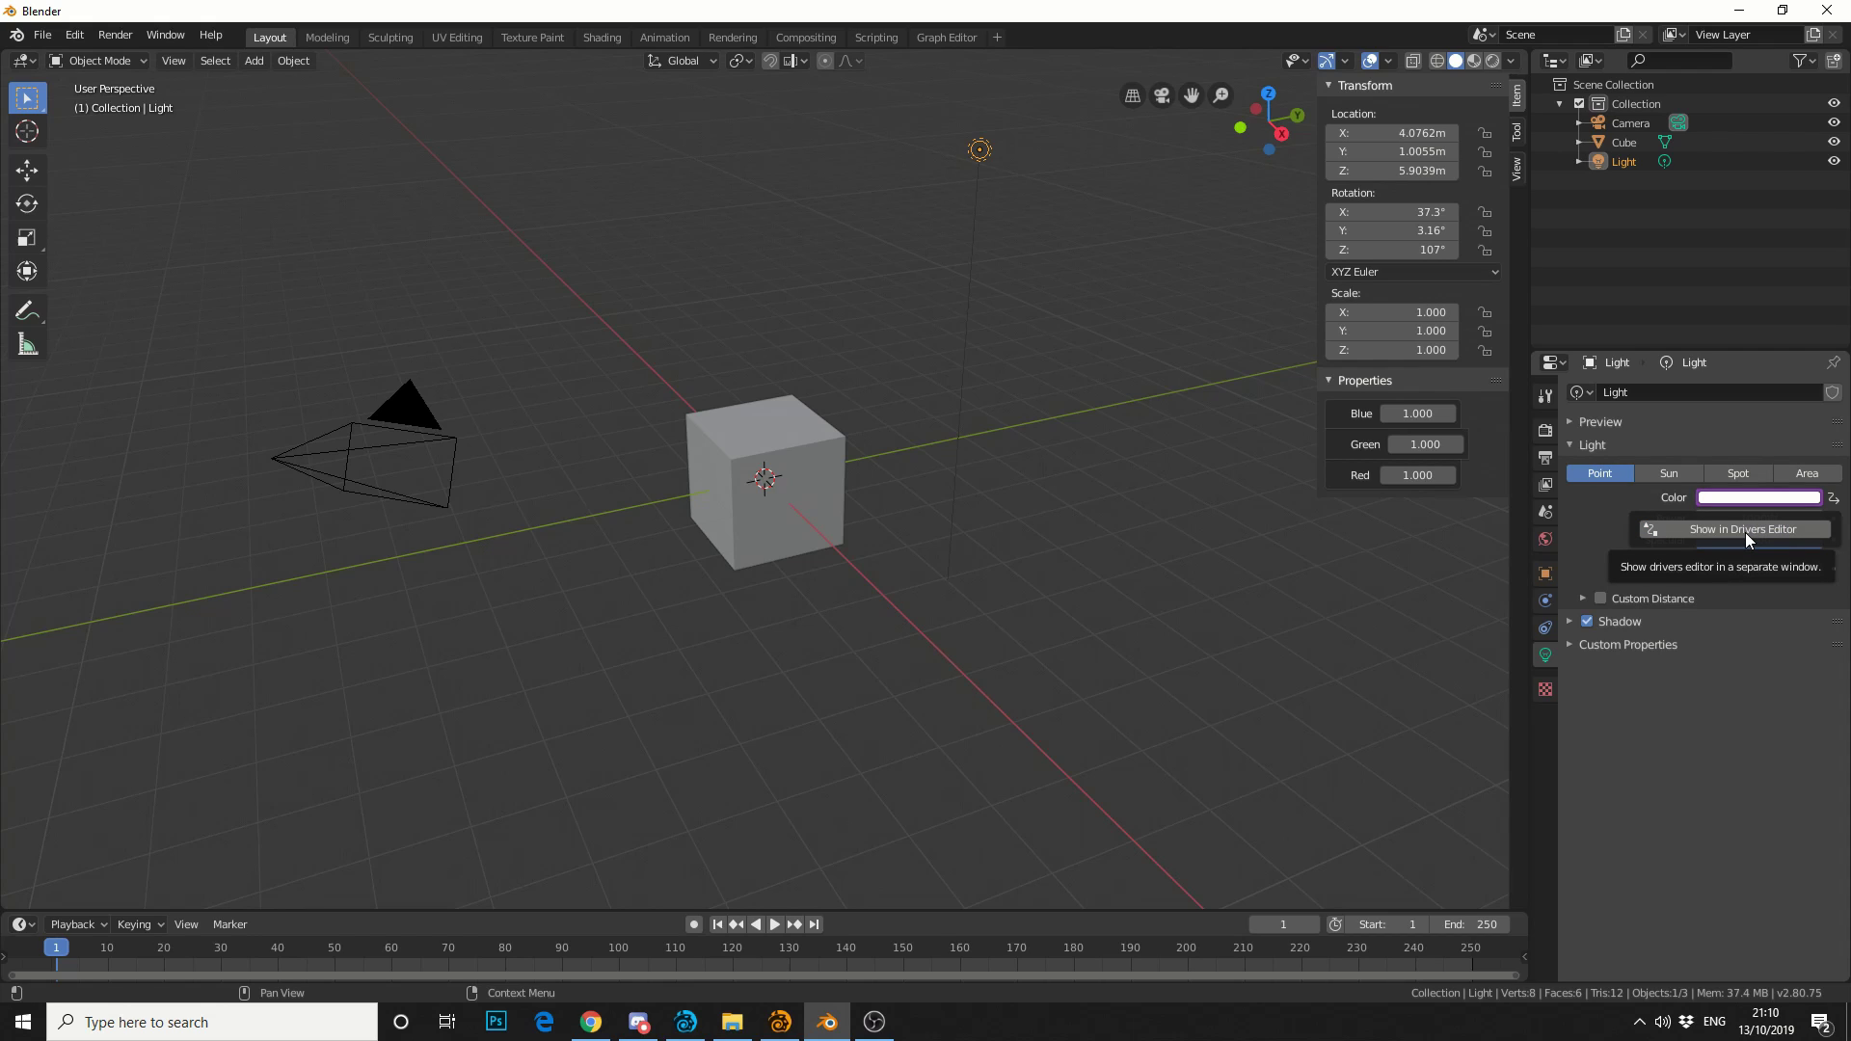
pyautogui.click(1746, 532)
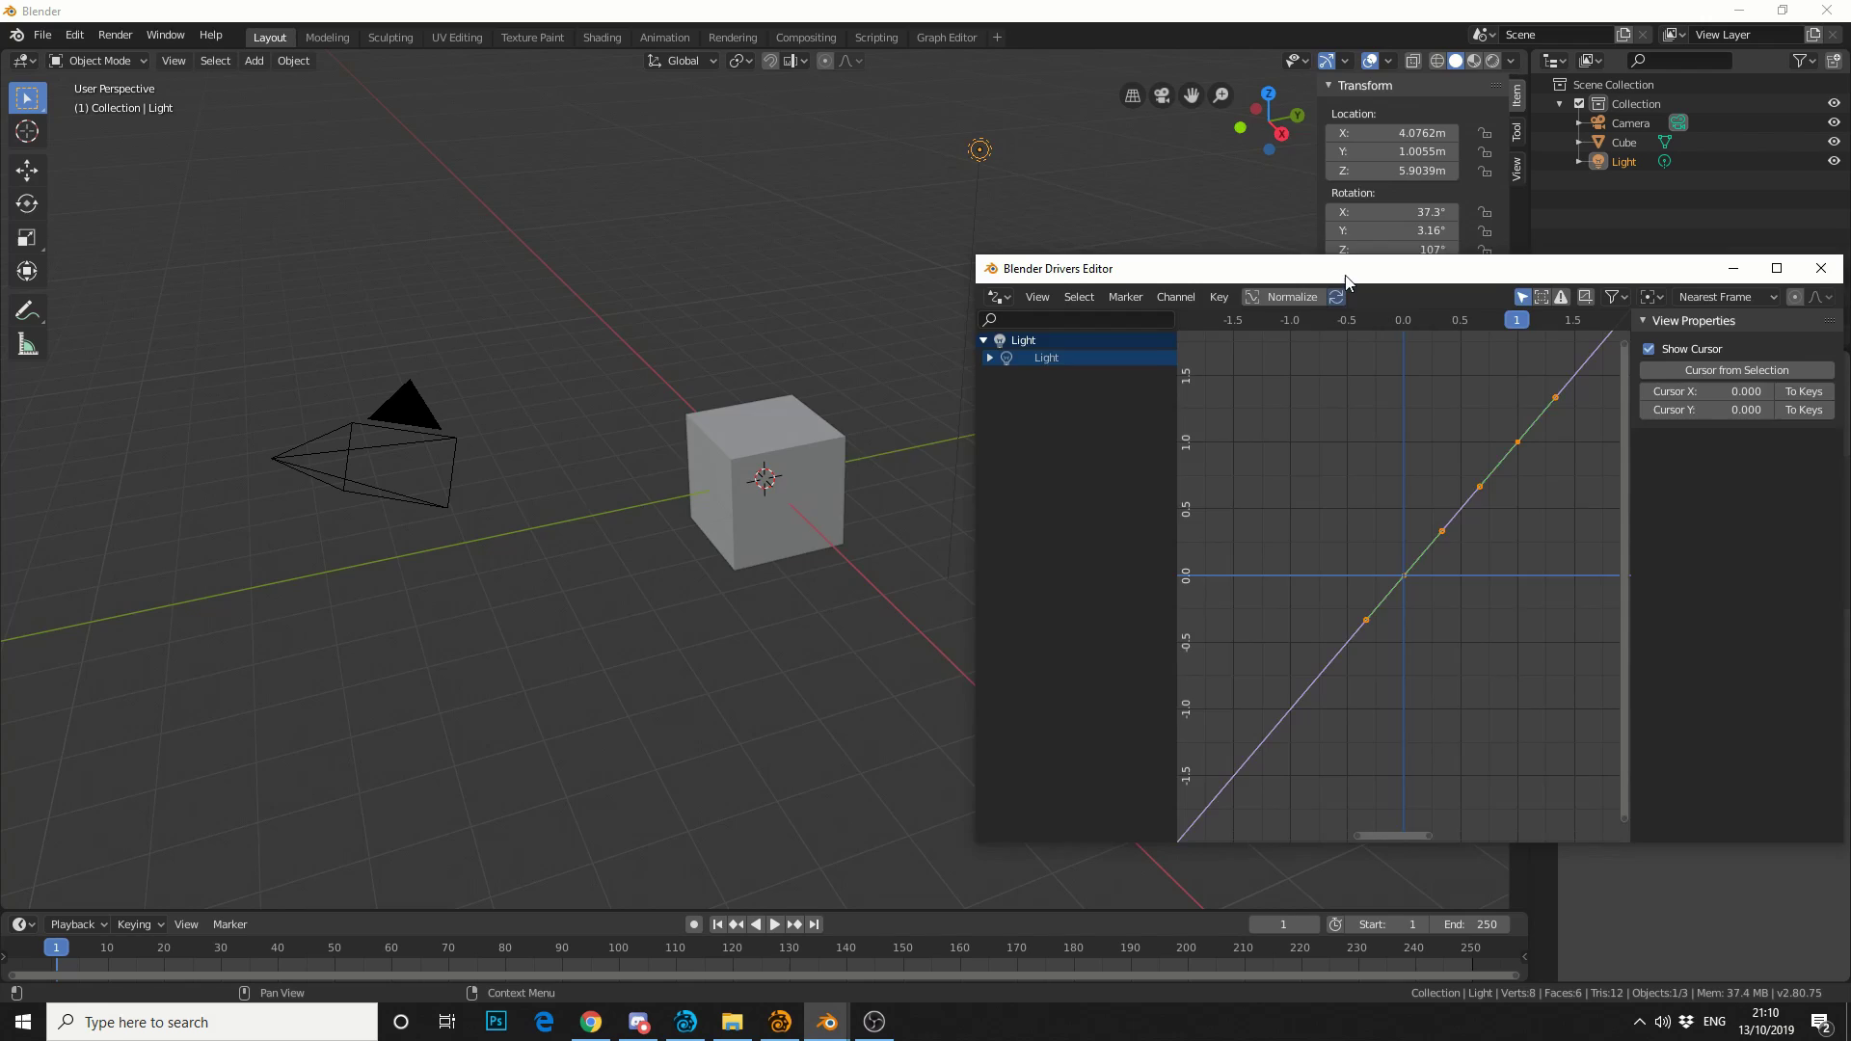
# - Select the R Color driver channel and set its type to Averaged Value
pyautogui.moveTo(1346, 277); pyautogui.dragTo(810, 148)
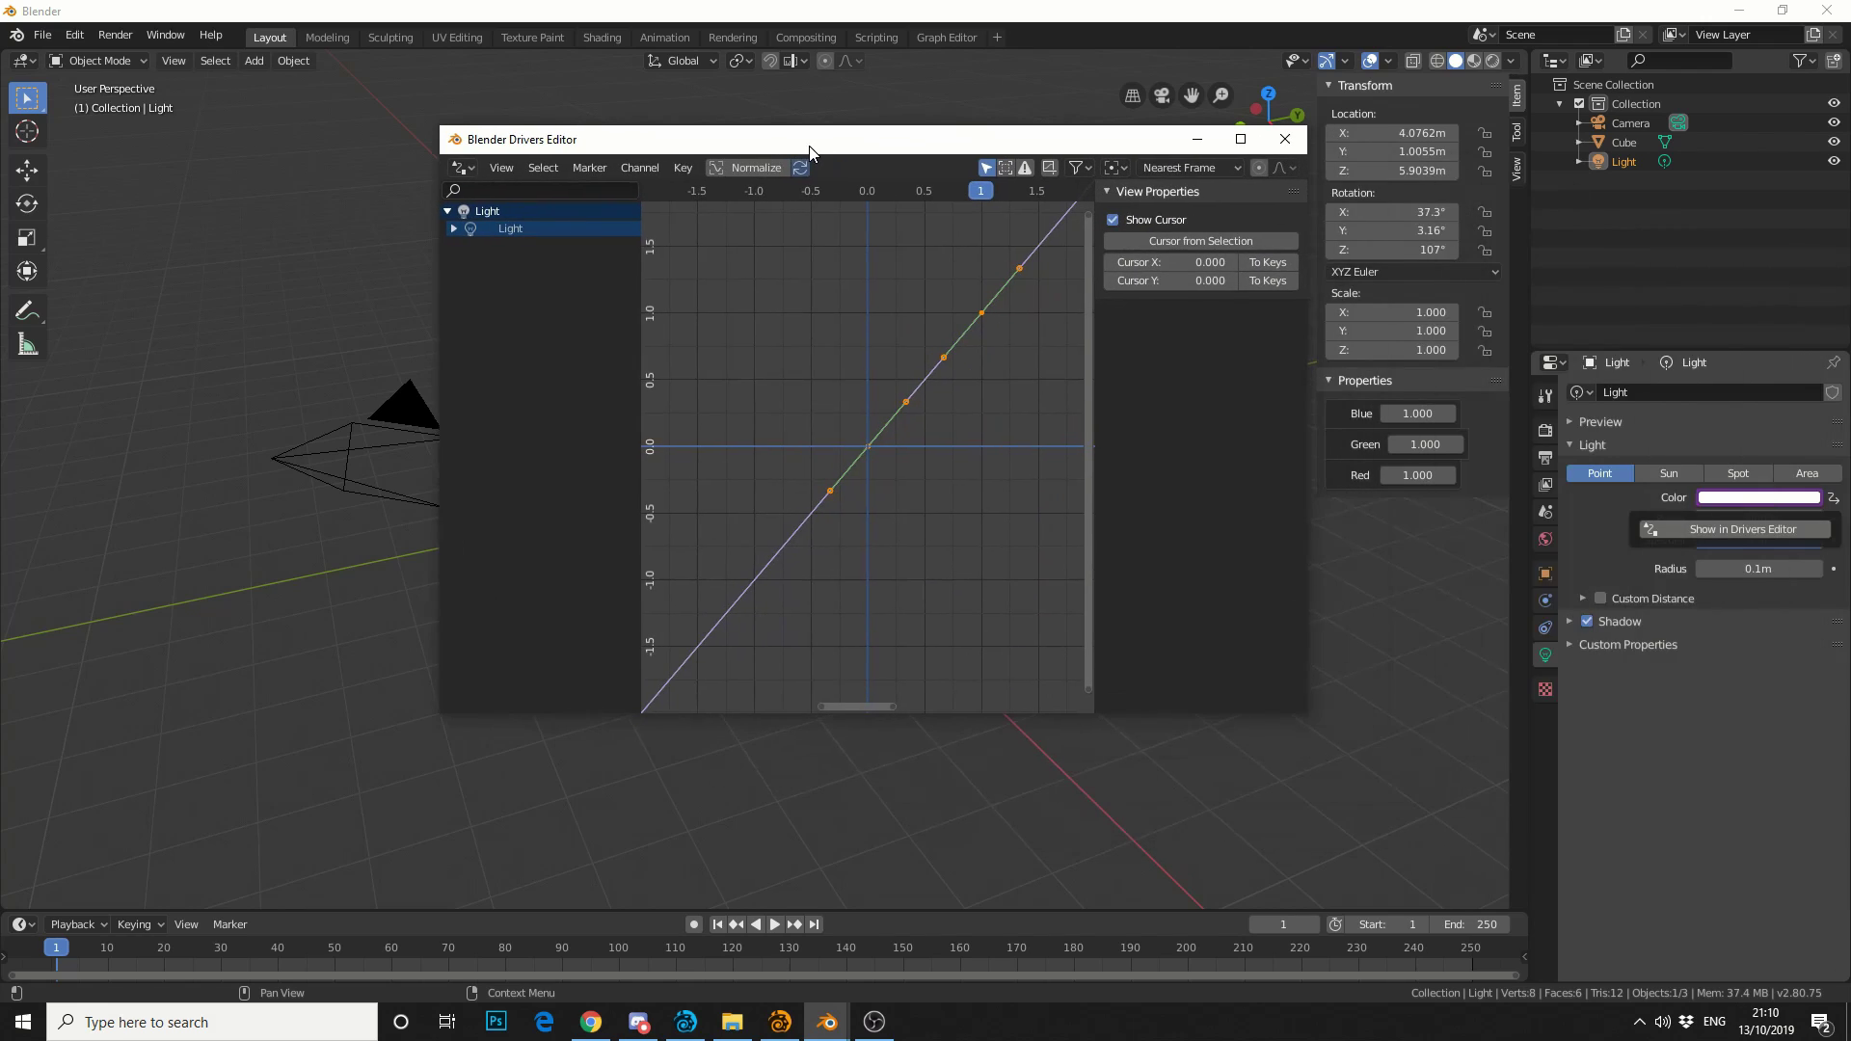
pyautogui.click(453, 228)
pyautogui.click(500, 247)
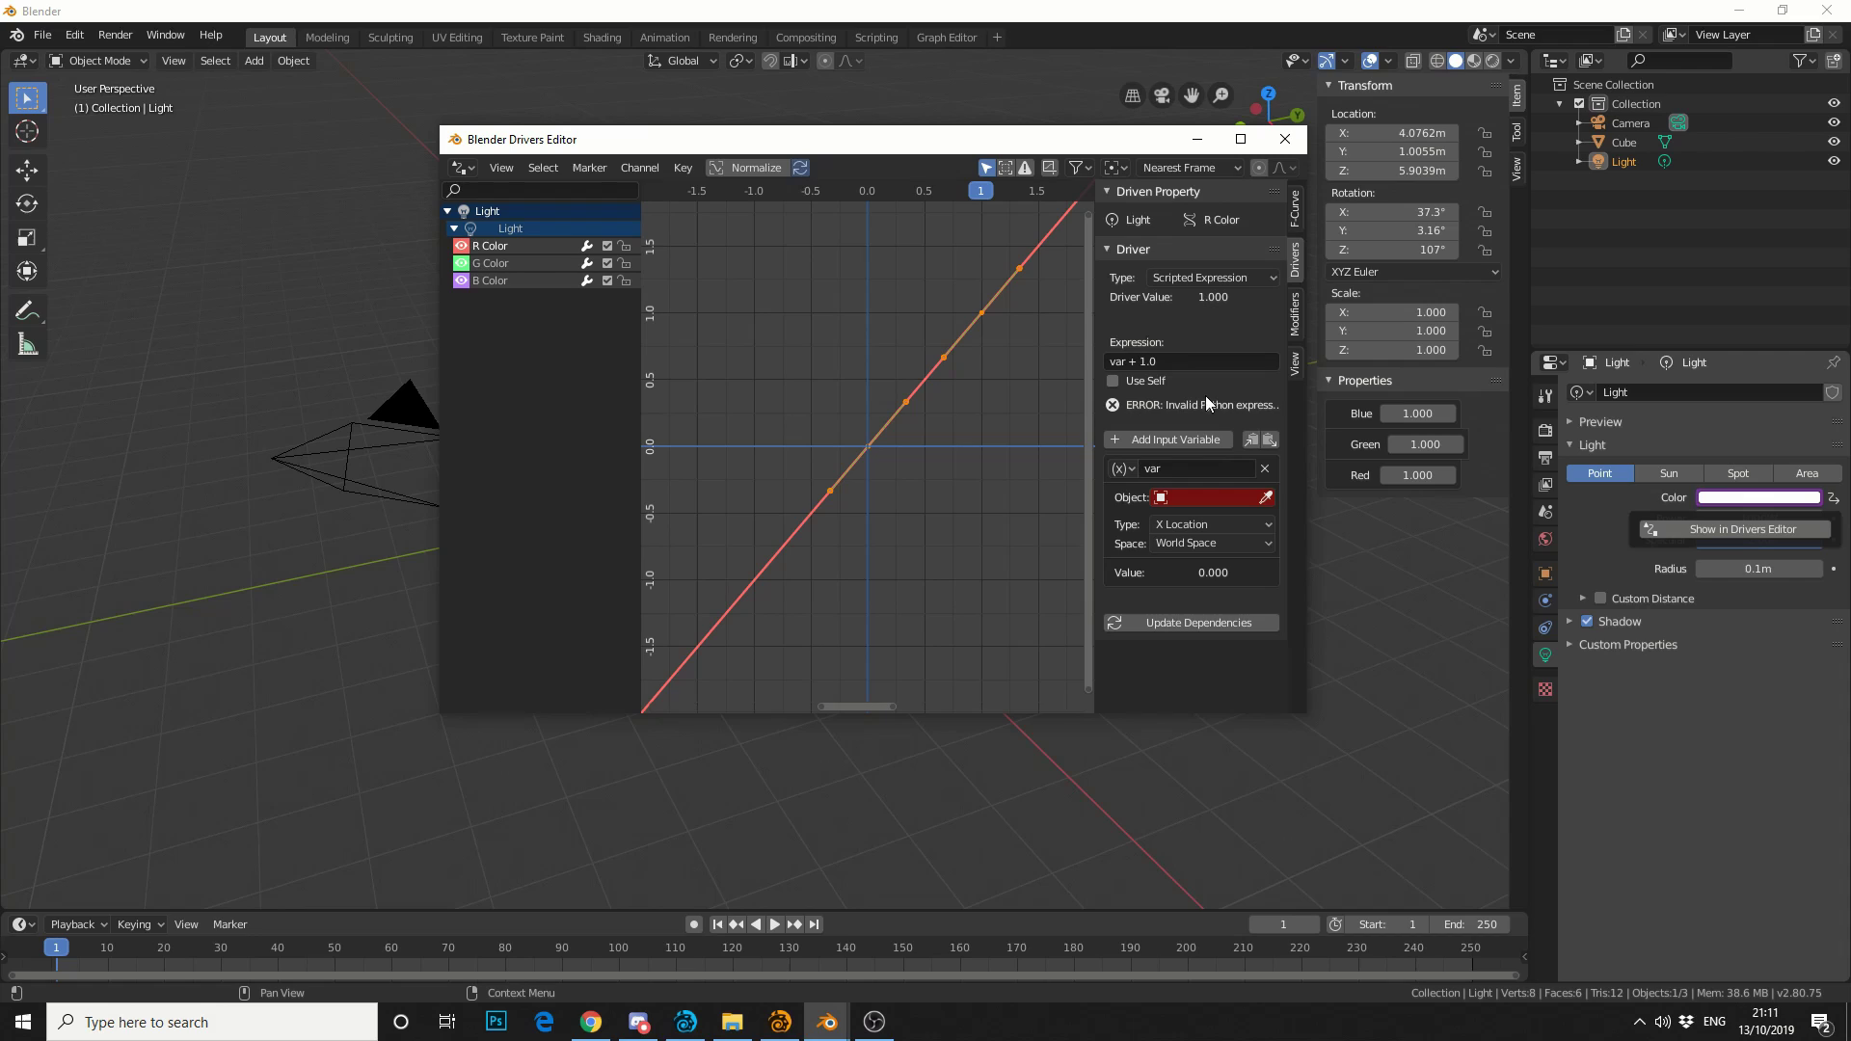
pyautogui.click(1189, 282)
pyautogui.click(1191, 300)
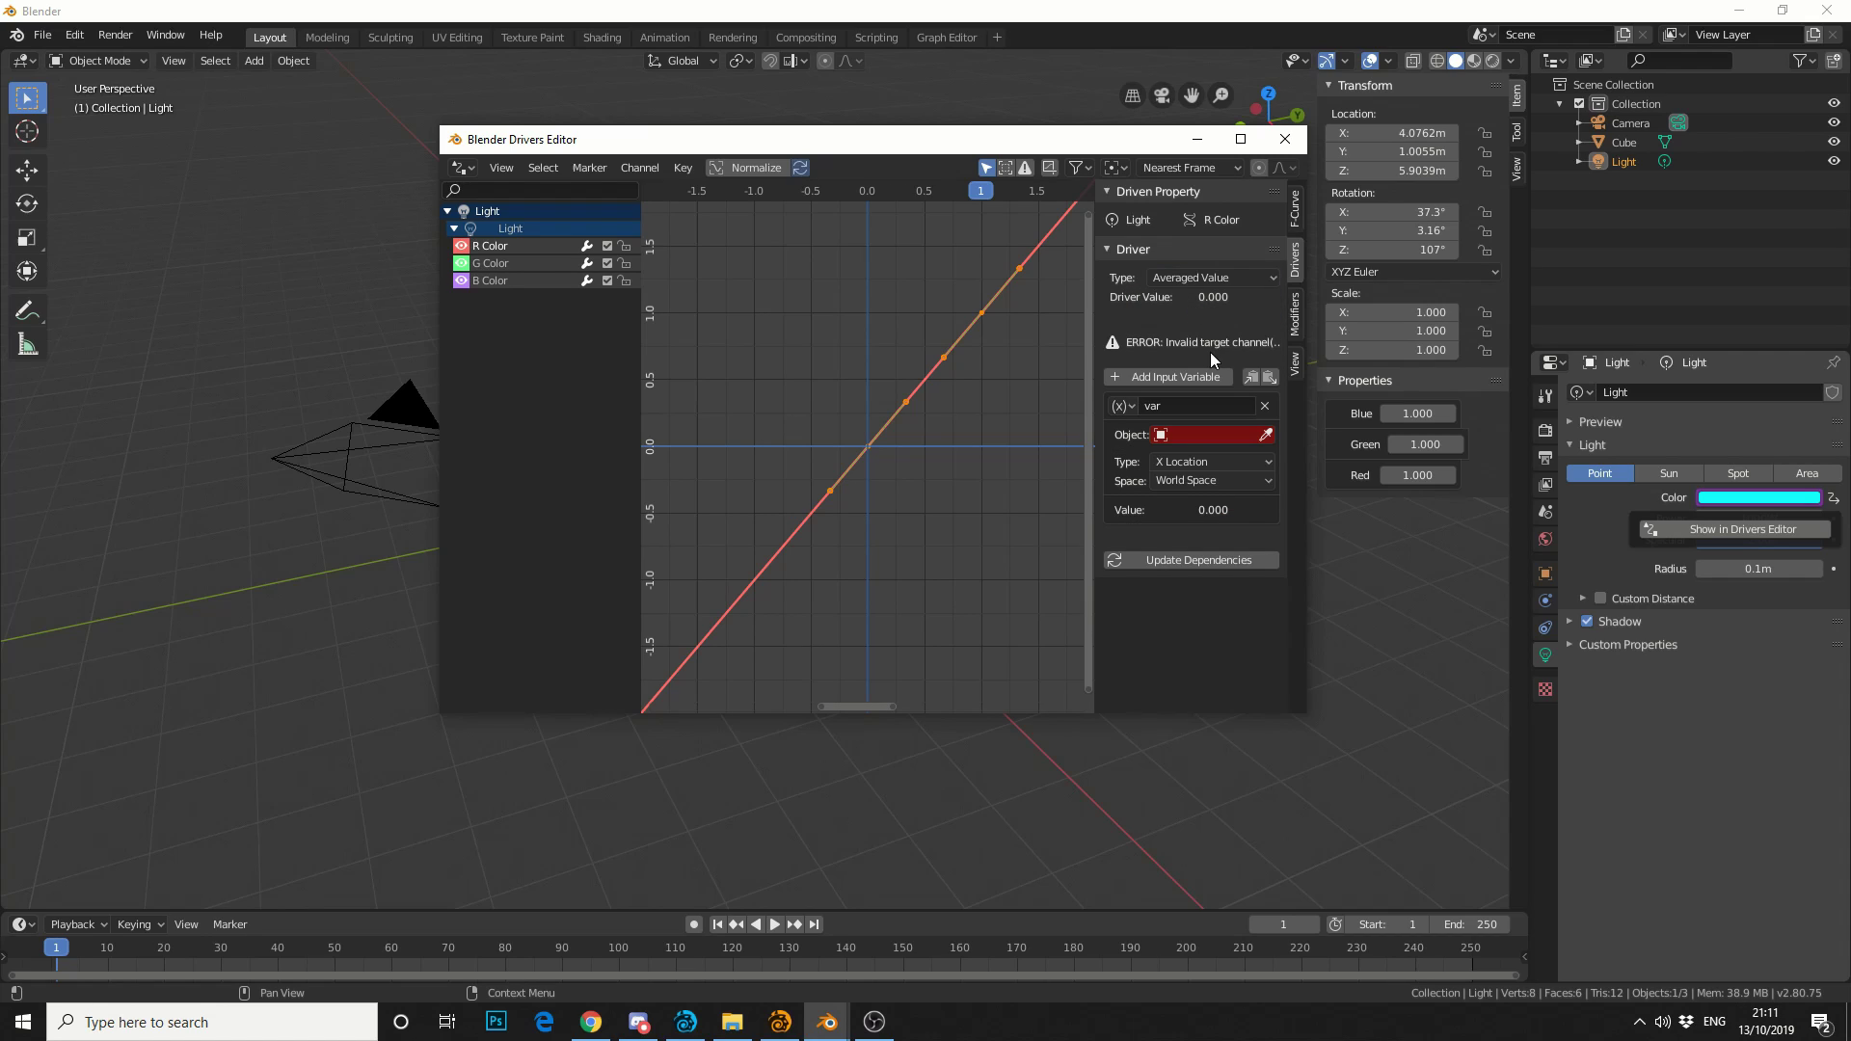
# - Make the driver variable a Single Property reading from the Light object
pyautogui.click(1130, 405)
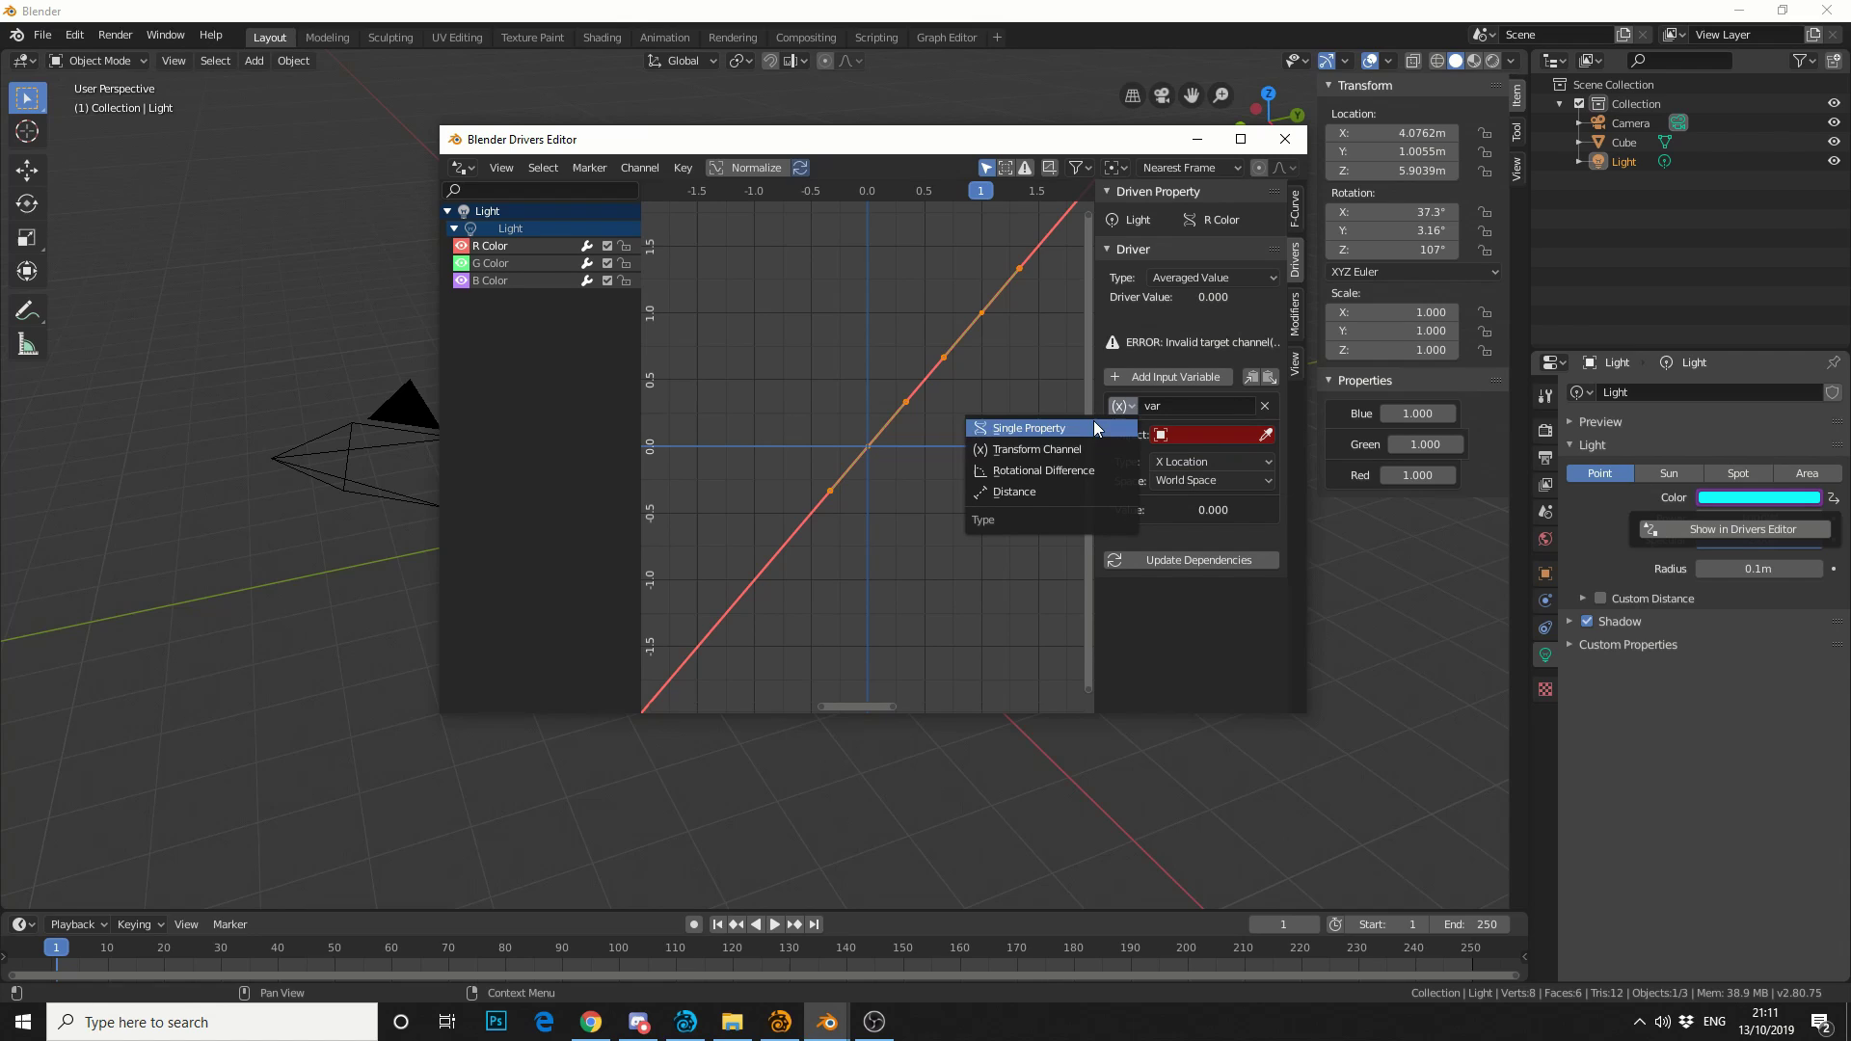
pyautogui.click(1091, 427)
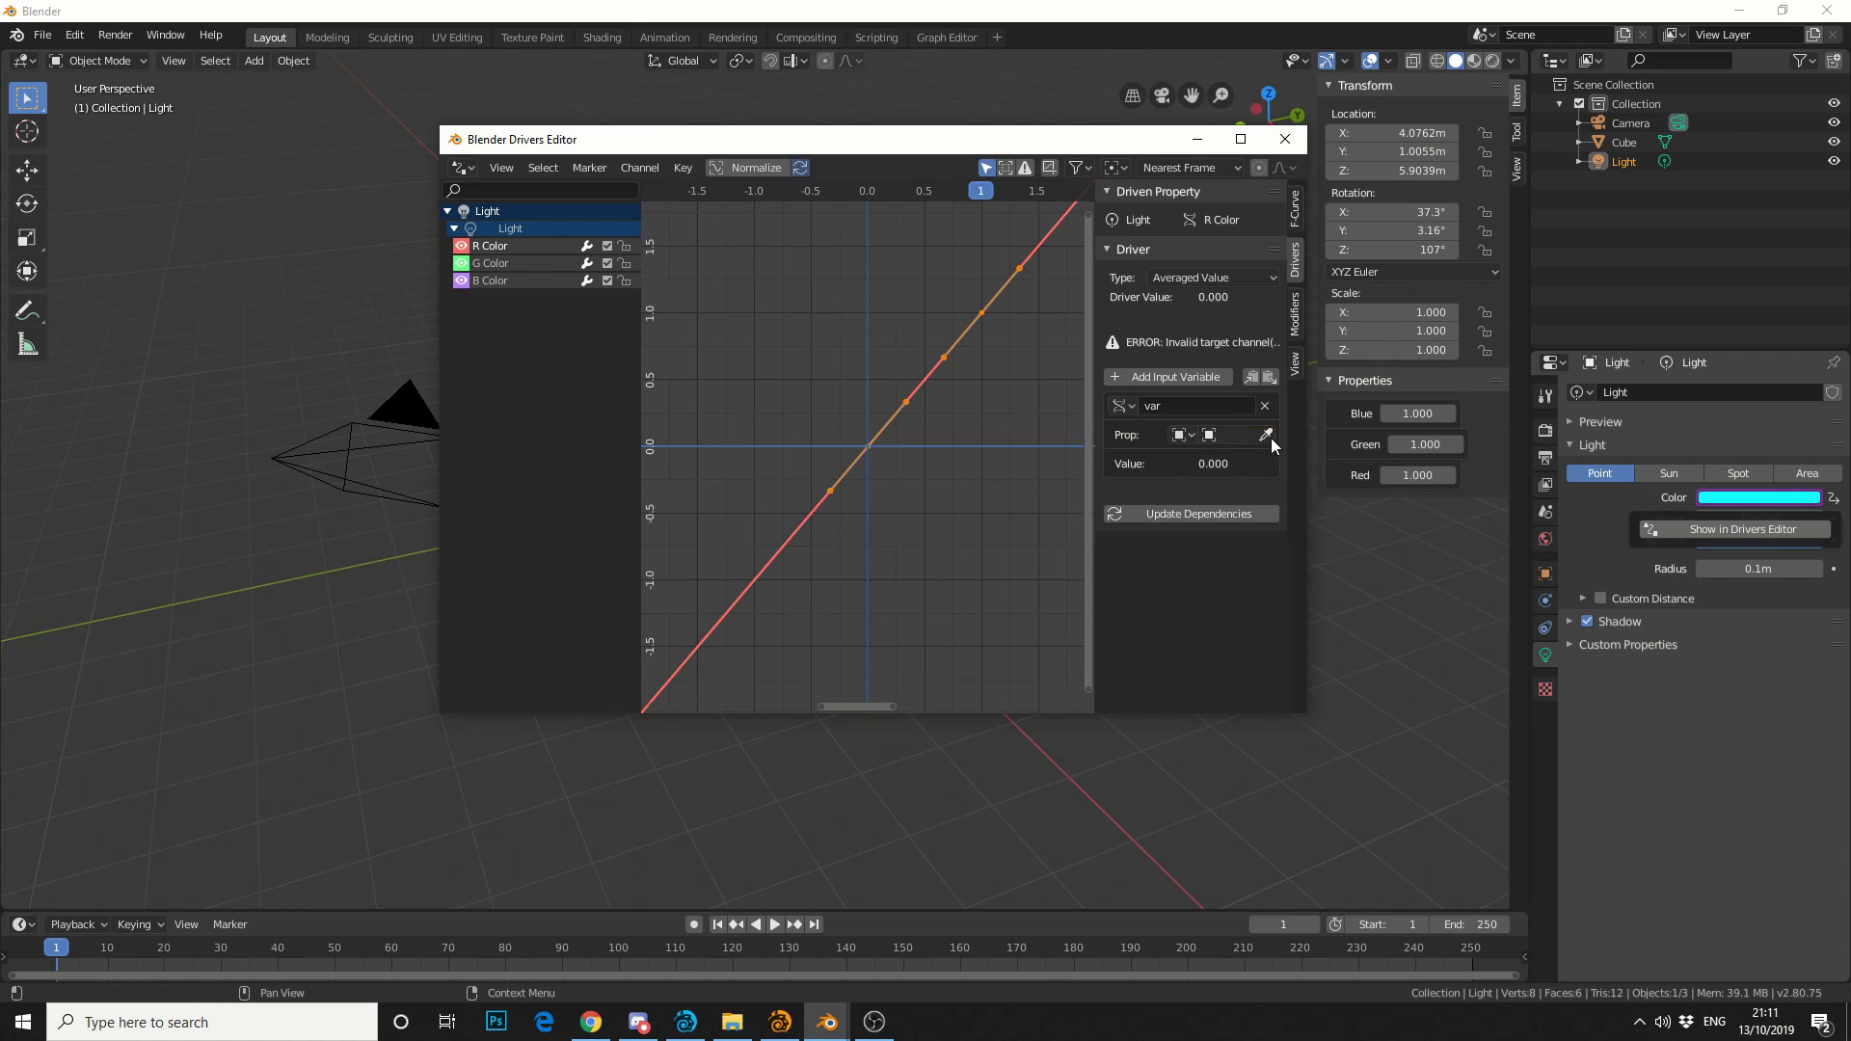
pyautogui.click(1222, 433)
pyautogui.click(1172, 501)
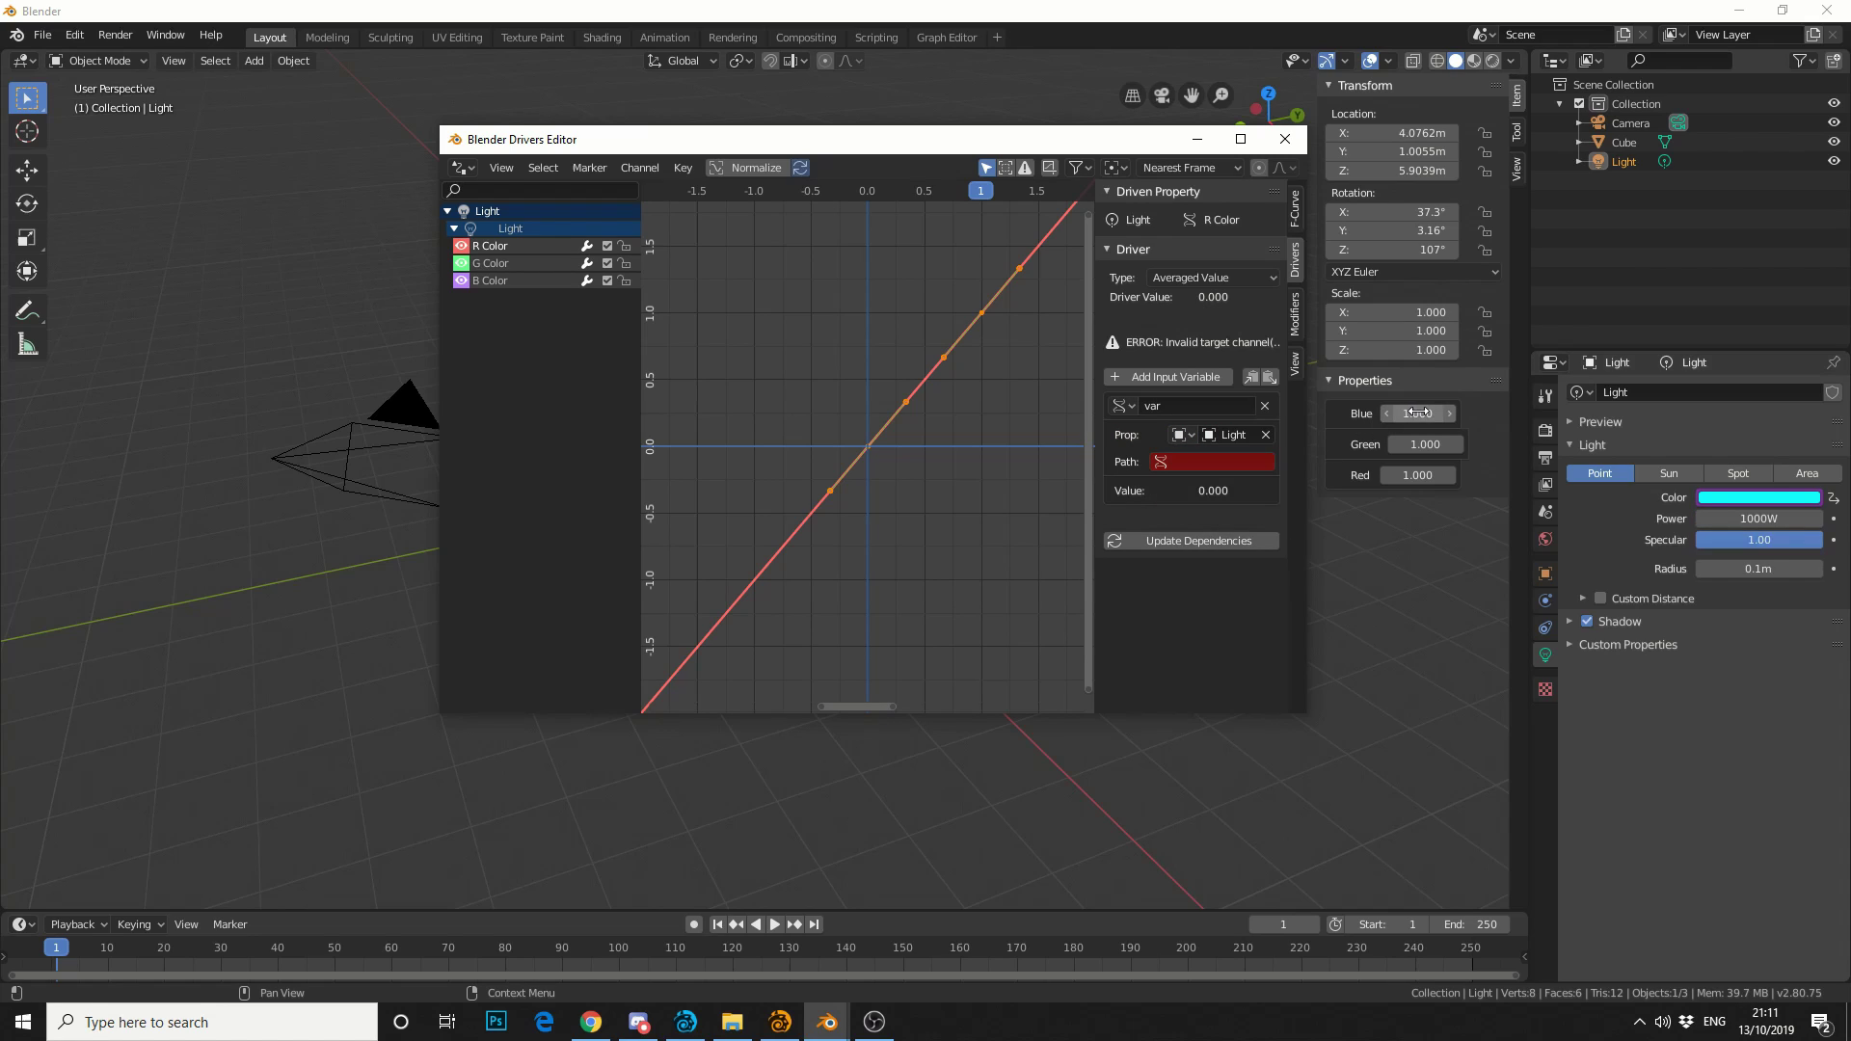
# - Copy the Red property's data path, paste it as the variable Path, and update the driver
pyautogui.rightClick(1417, 475)
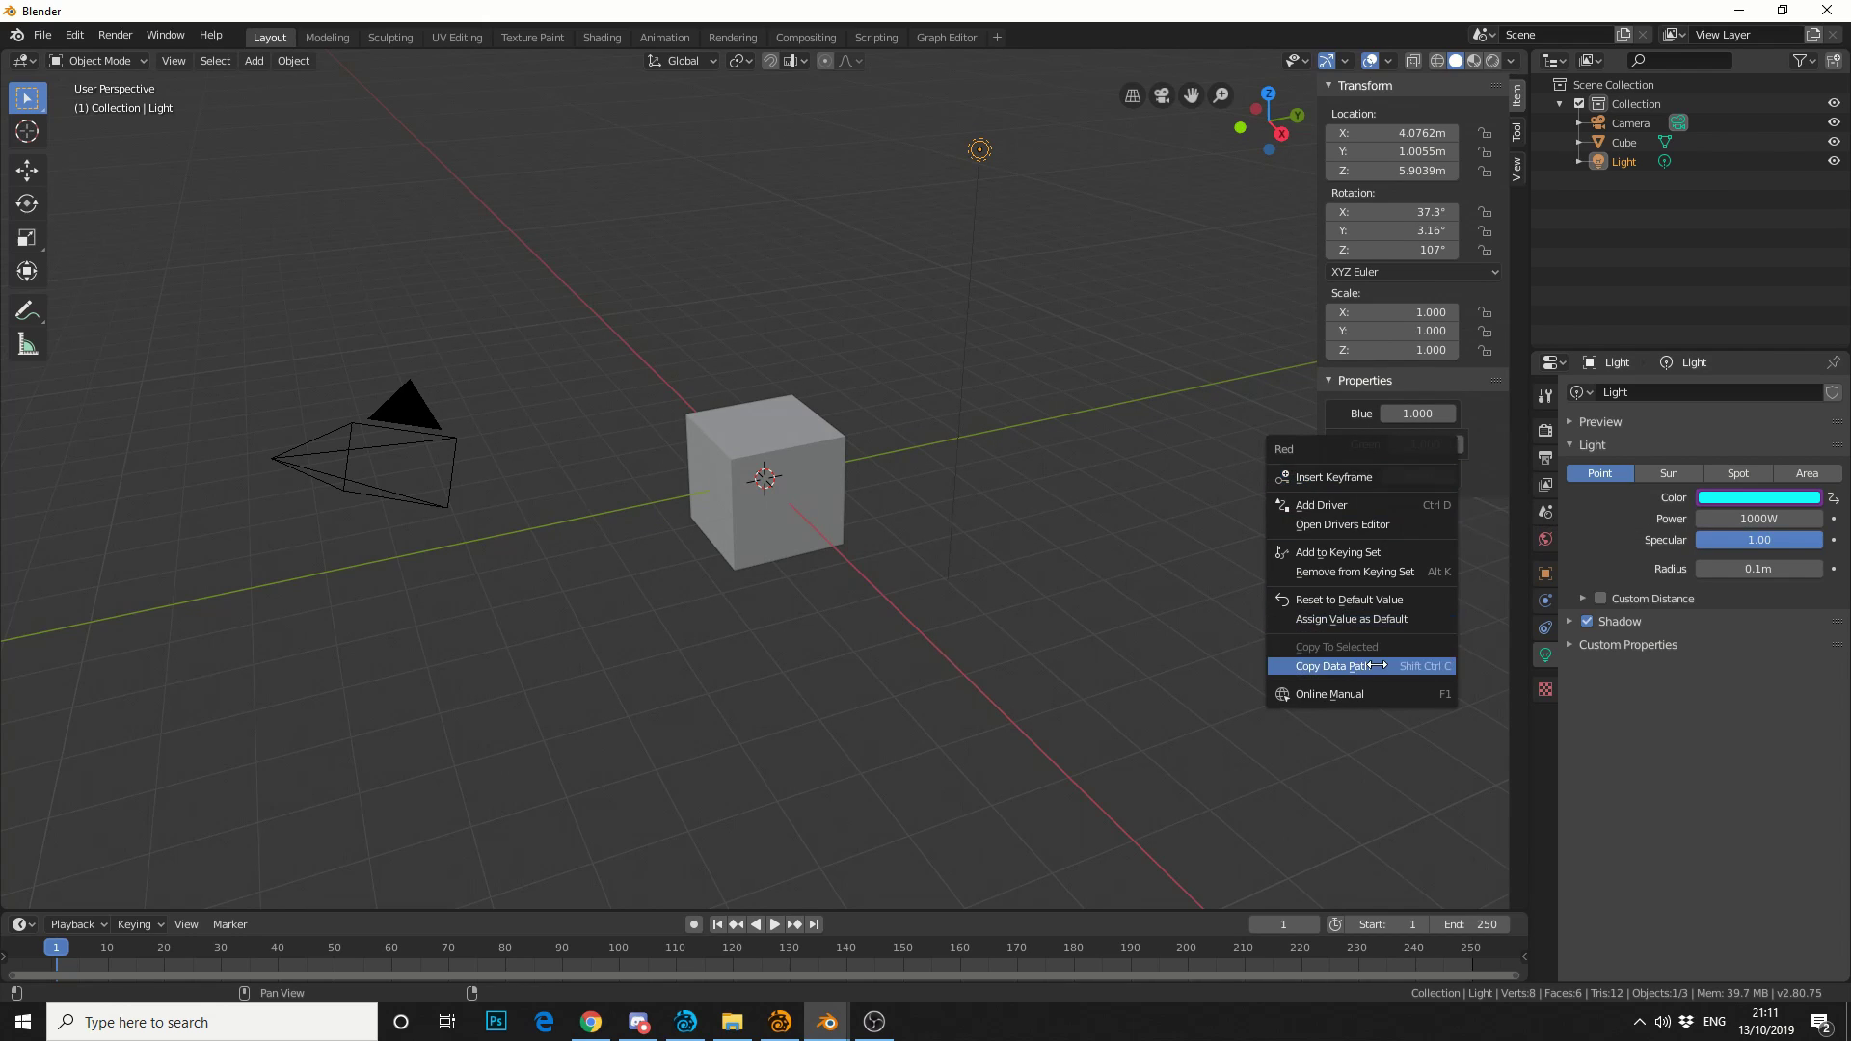
pyautogui.click(1334, 666)
pyautogui.moveTo(827, 1020)
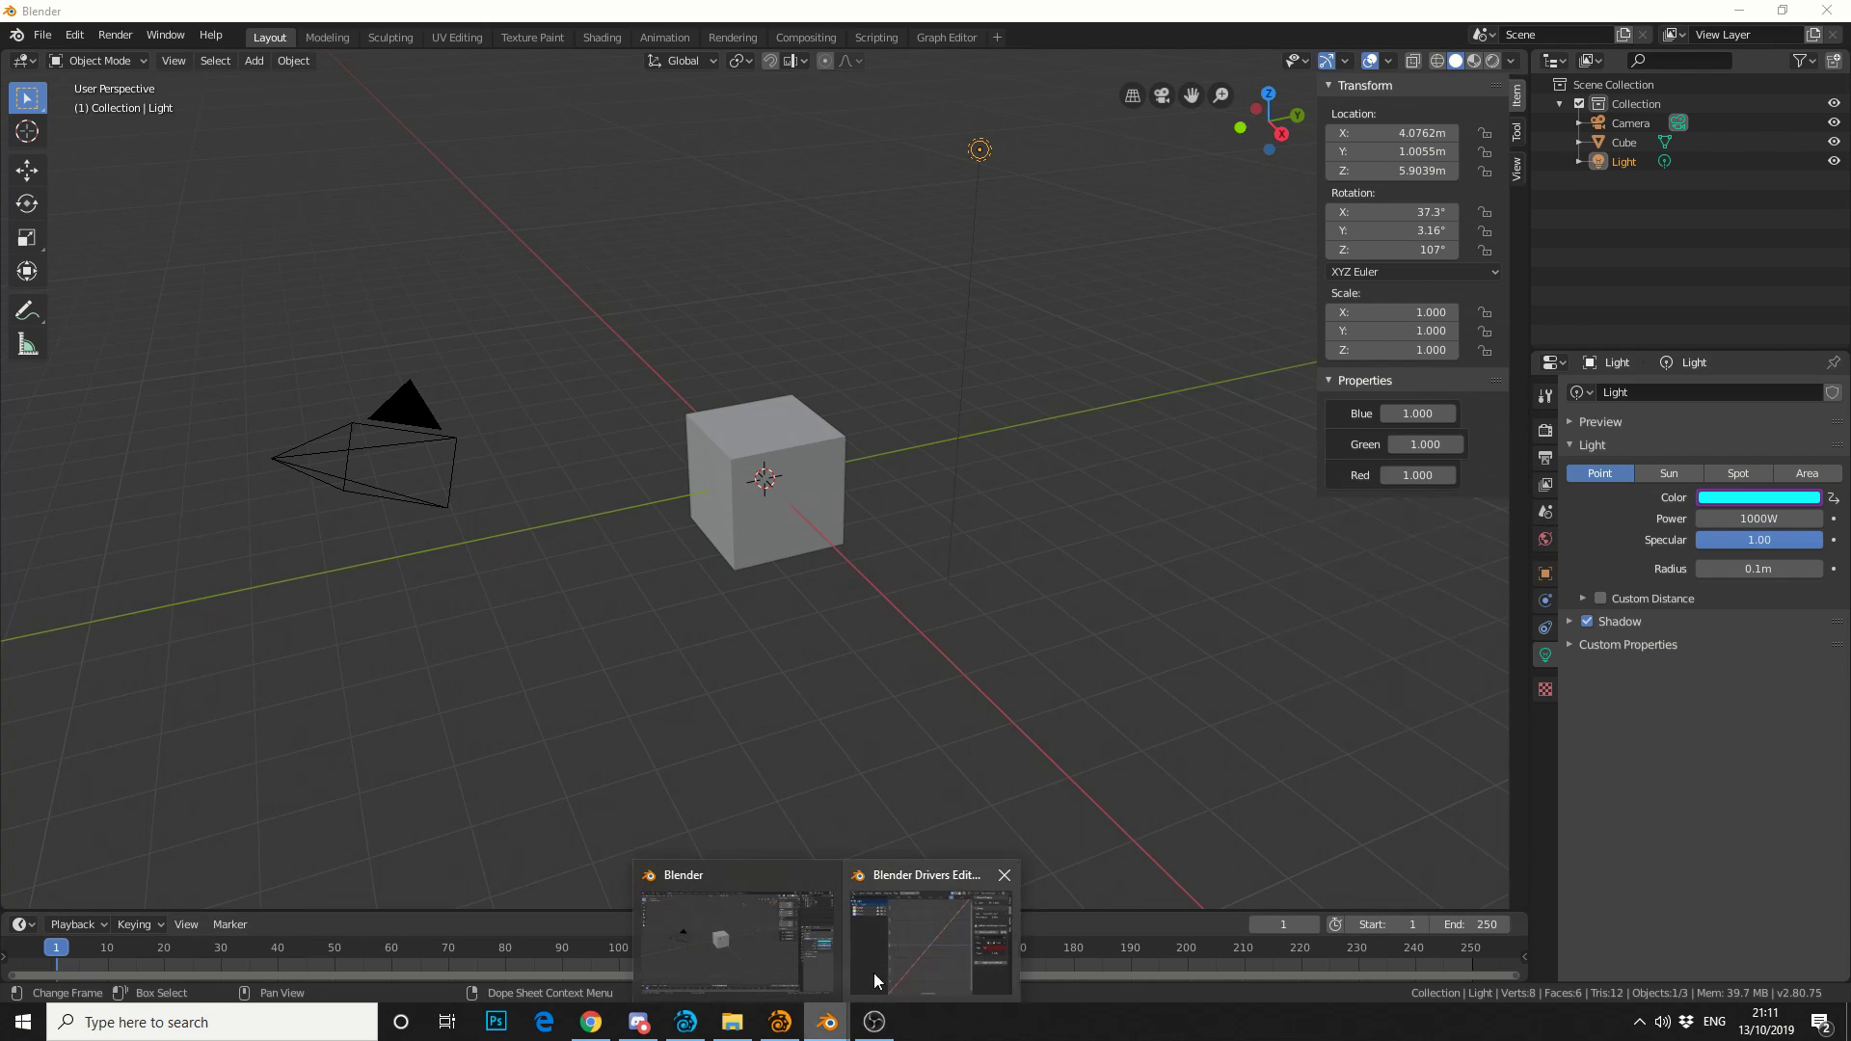
pyautogui.click(905, 933)
pyautogui.click(1186, 462)
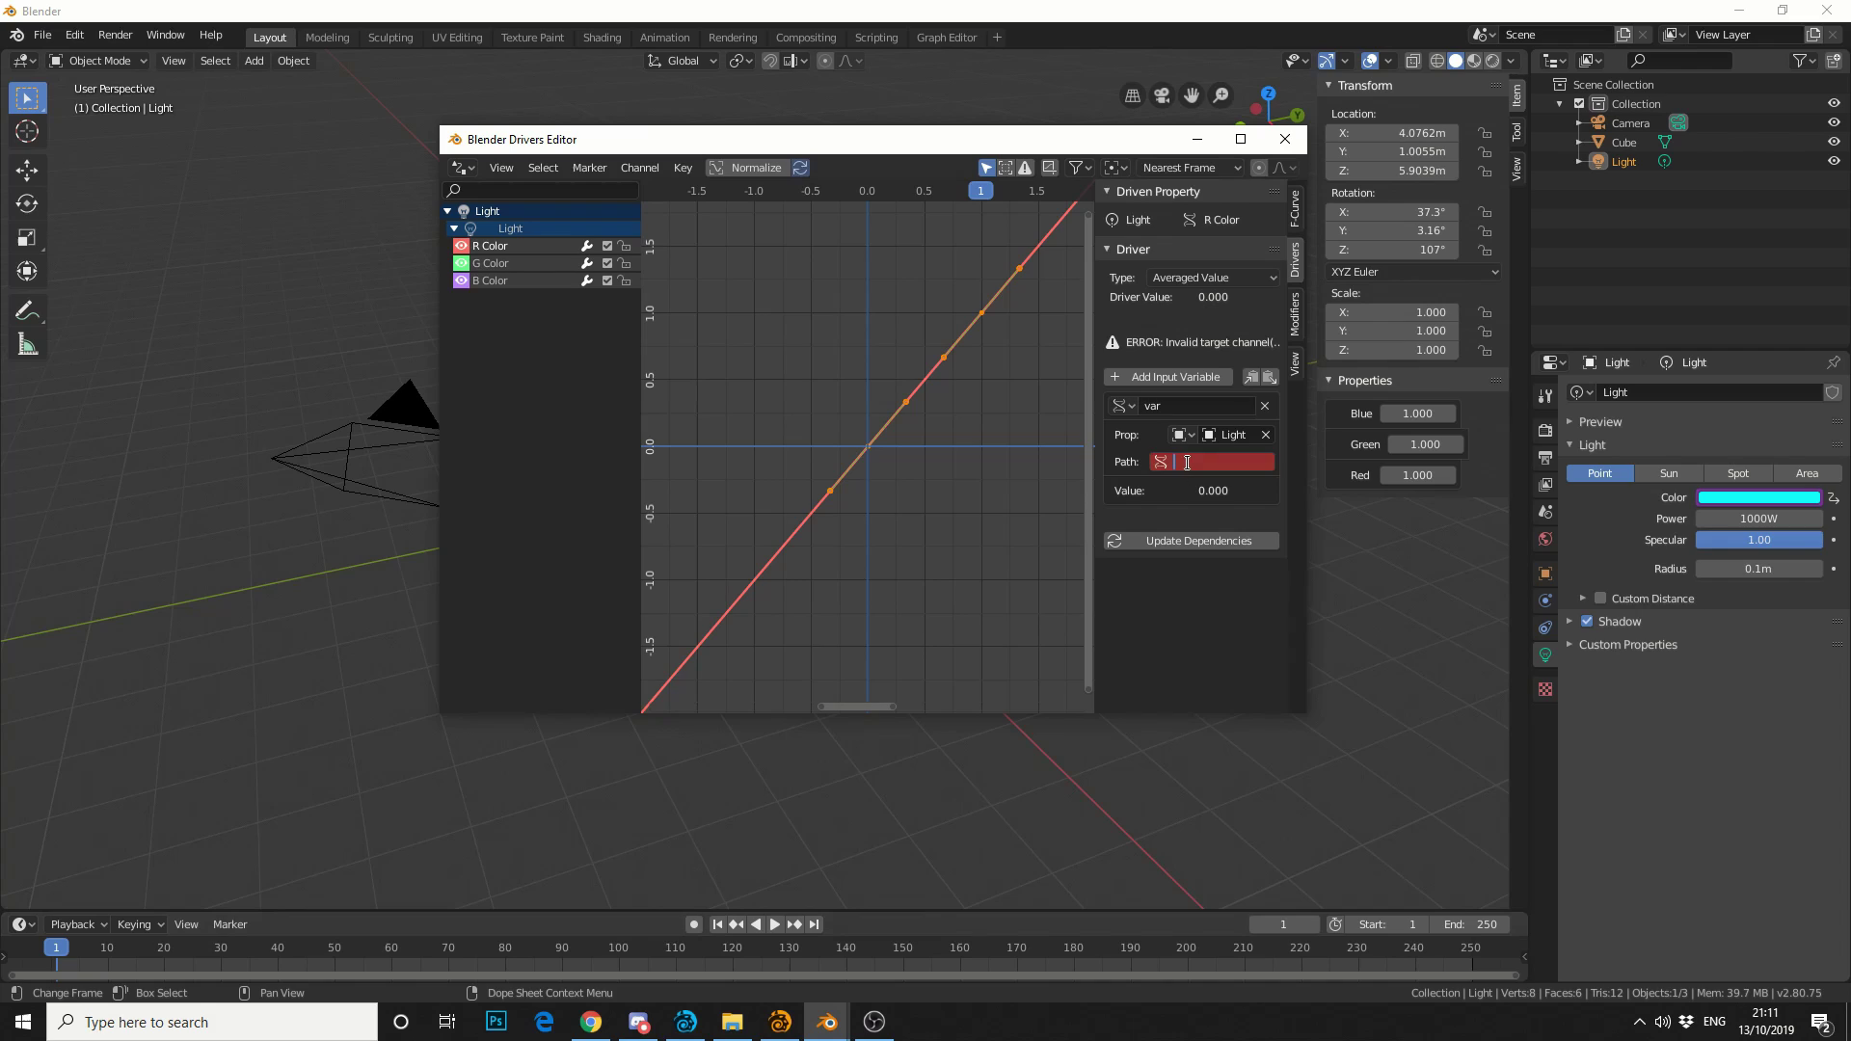
pyautogui.write('["Red"]')
pyautogui.click(1215, 550)
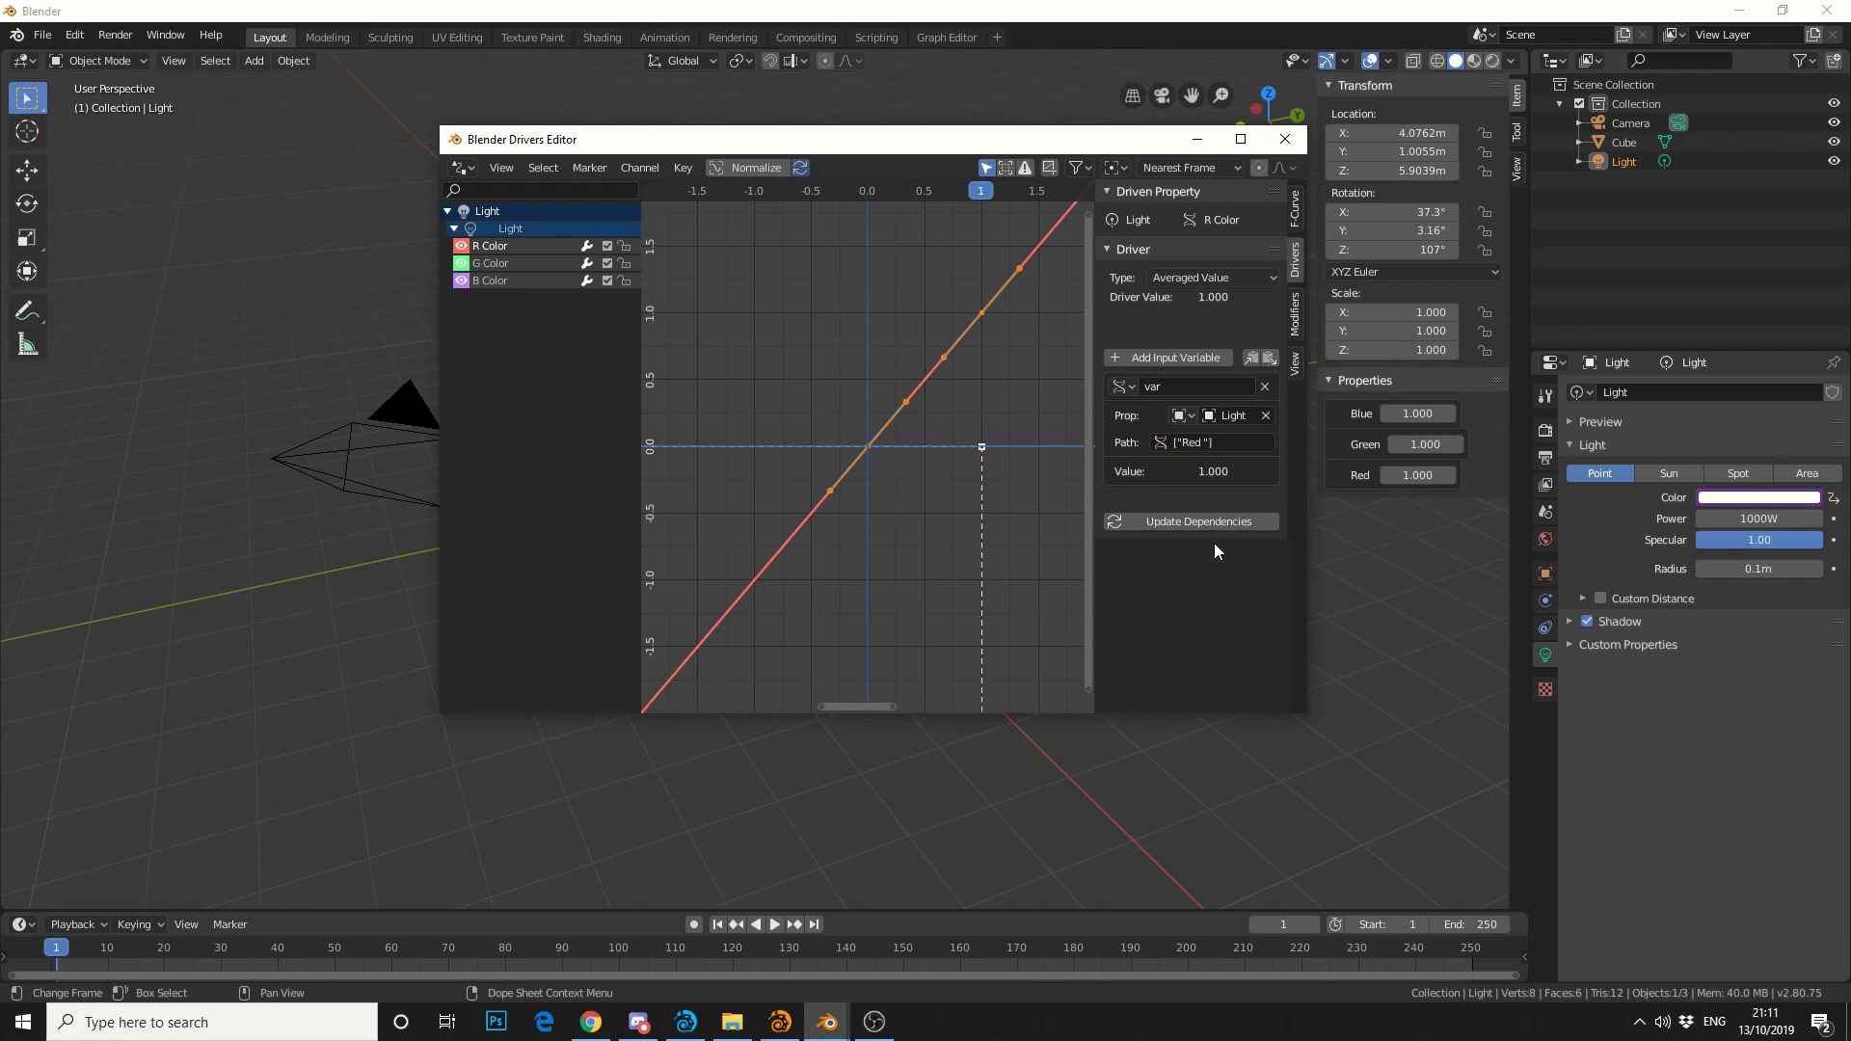
# - Set the G Color driver to Averaged Value with a Single Property variable on Light
pyautogui.click(500, 263)
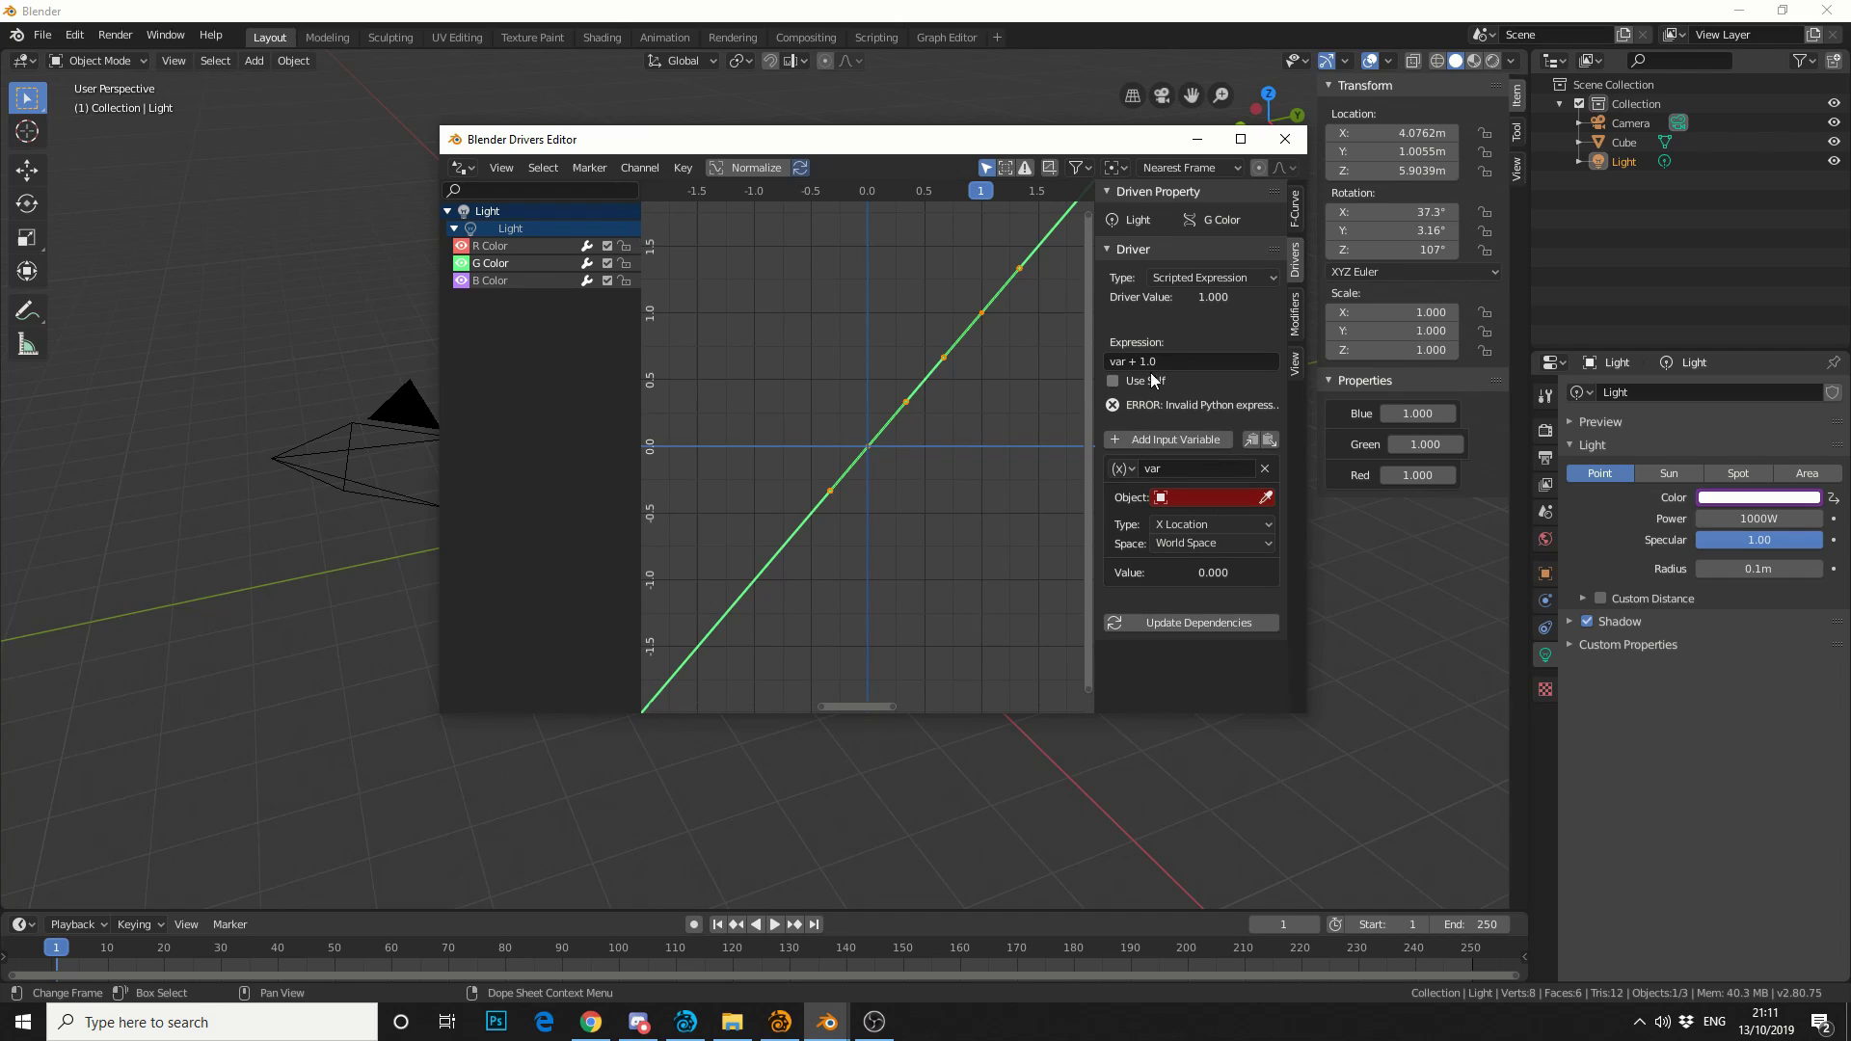
pyautogui.click(1188, 278)
pyautogui.click(1184, 305)
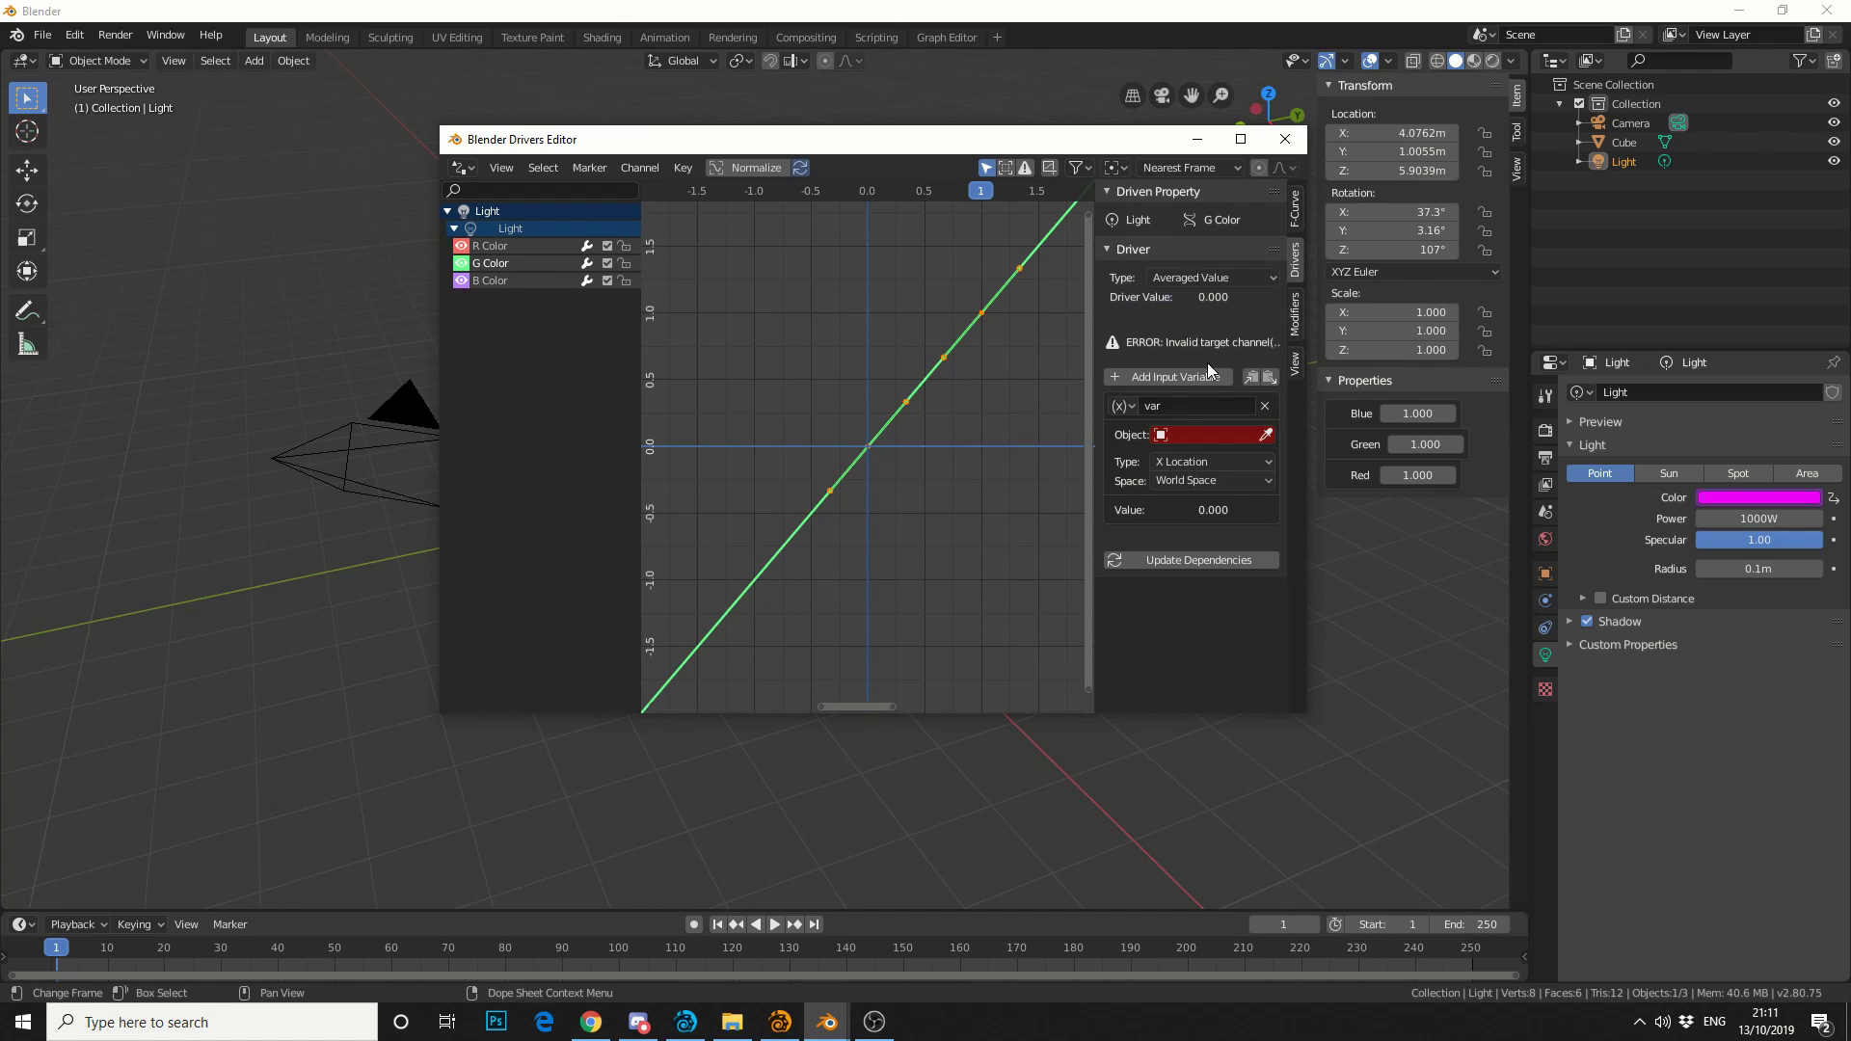
pyautogui.click(1121, 406)
pyautogui.click(1058, 430)
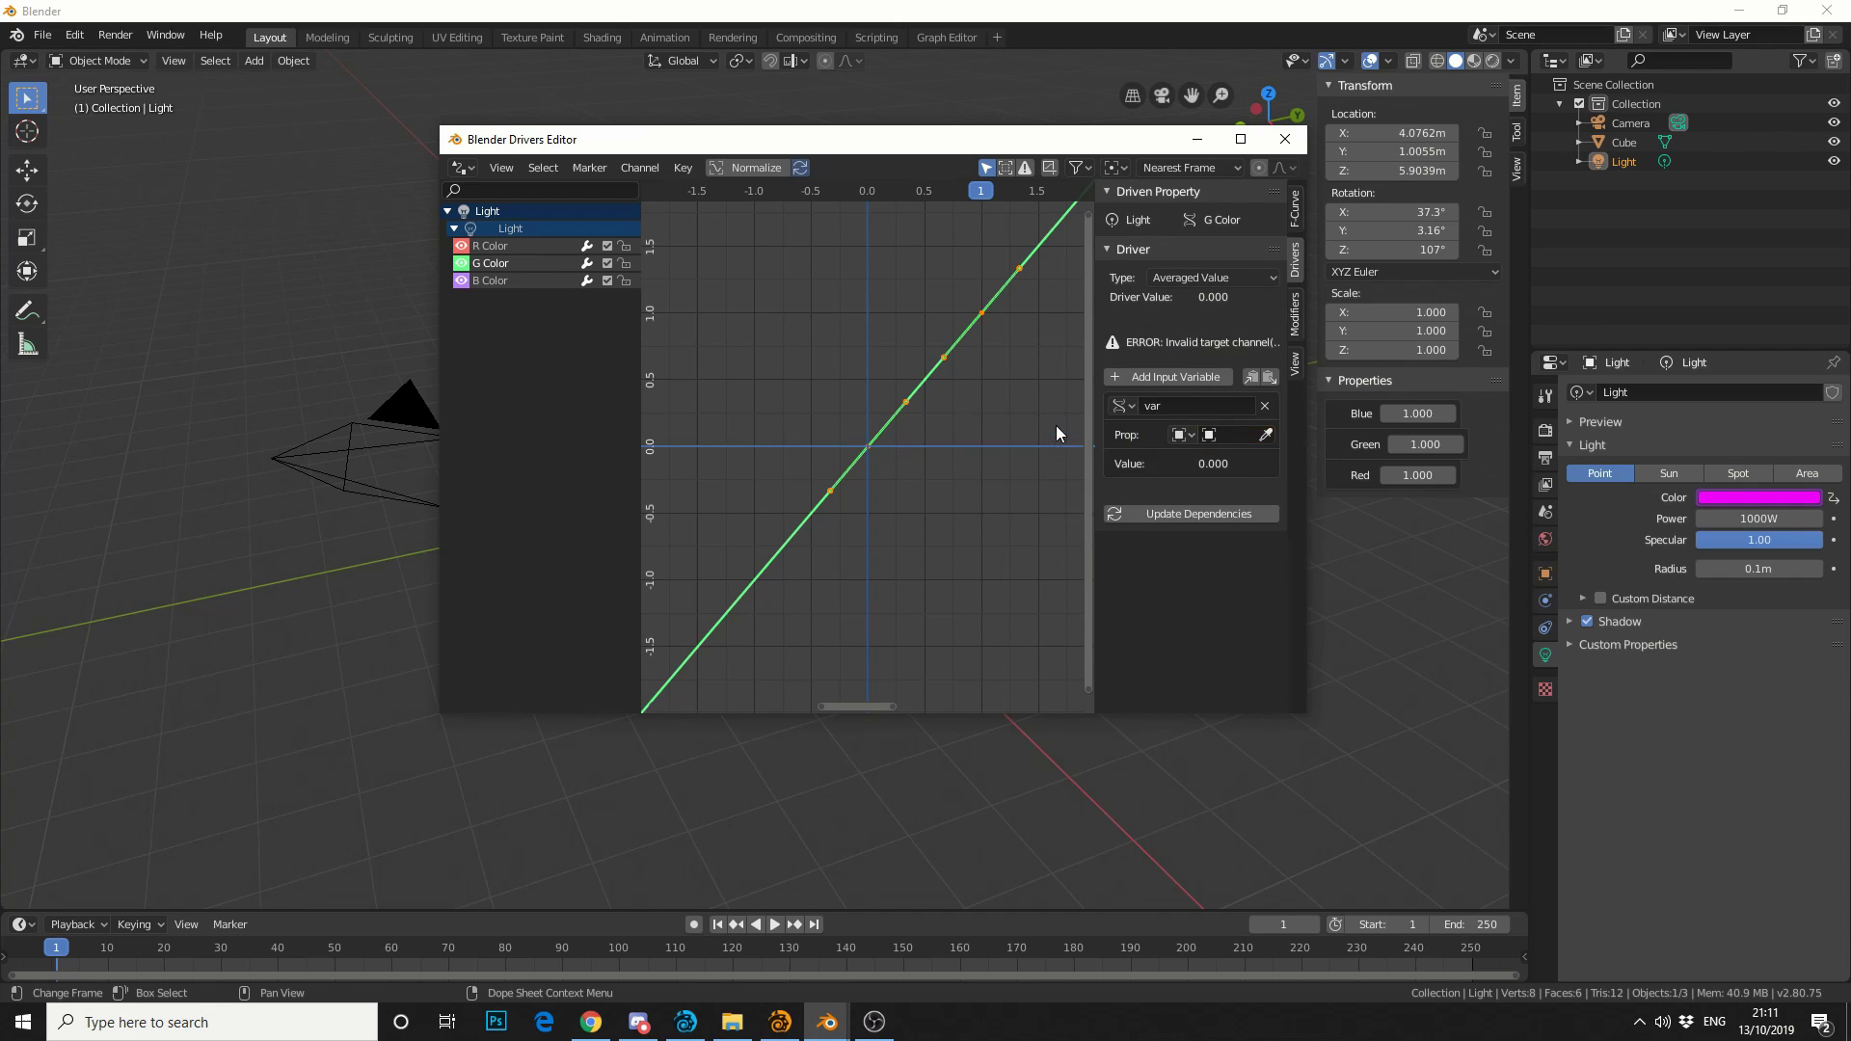
pyautogui.click(1225, 435)
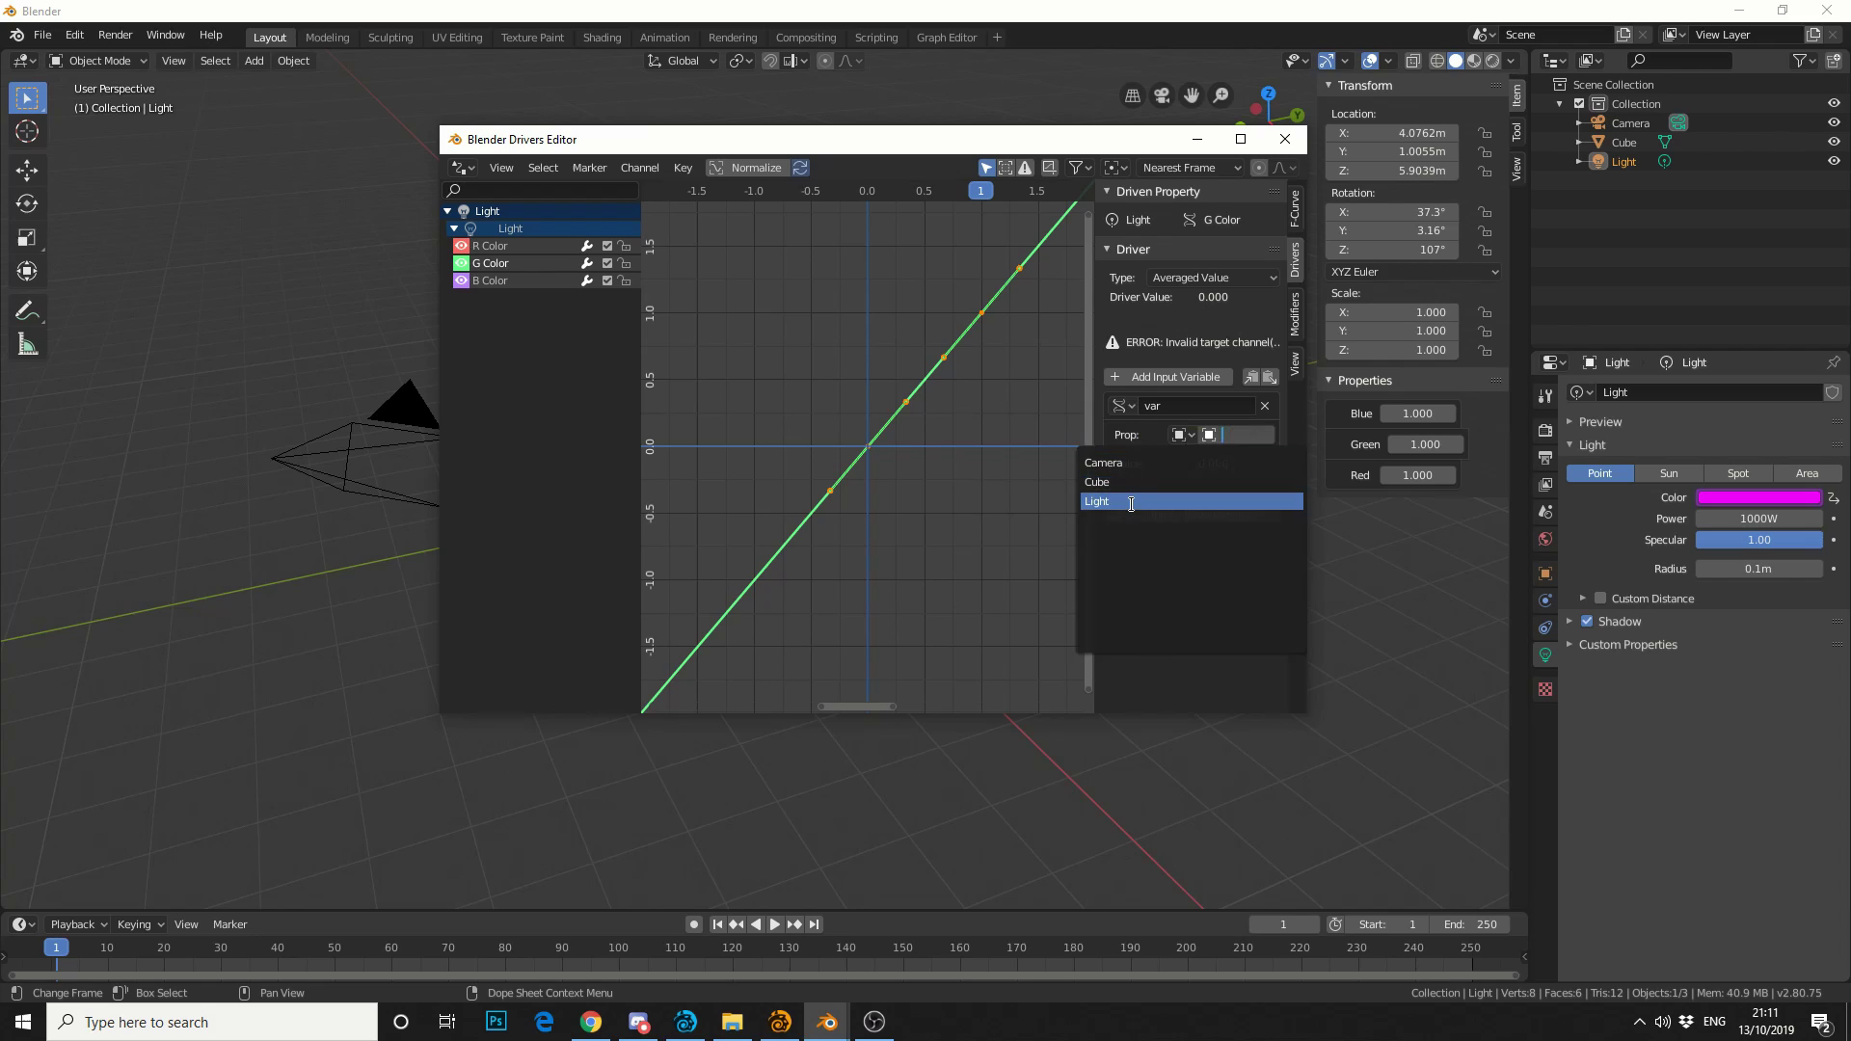
pyautogui.click(1187, 499)
# - Enter the variable Path ["Green"] and update the driver dependencies
pyautogui.click(1201, 461)
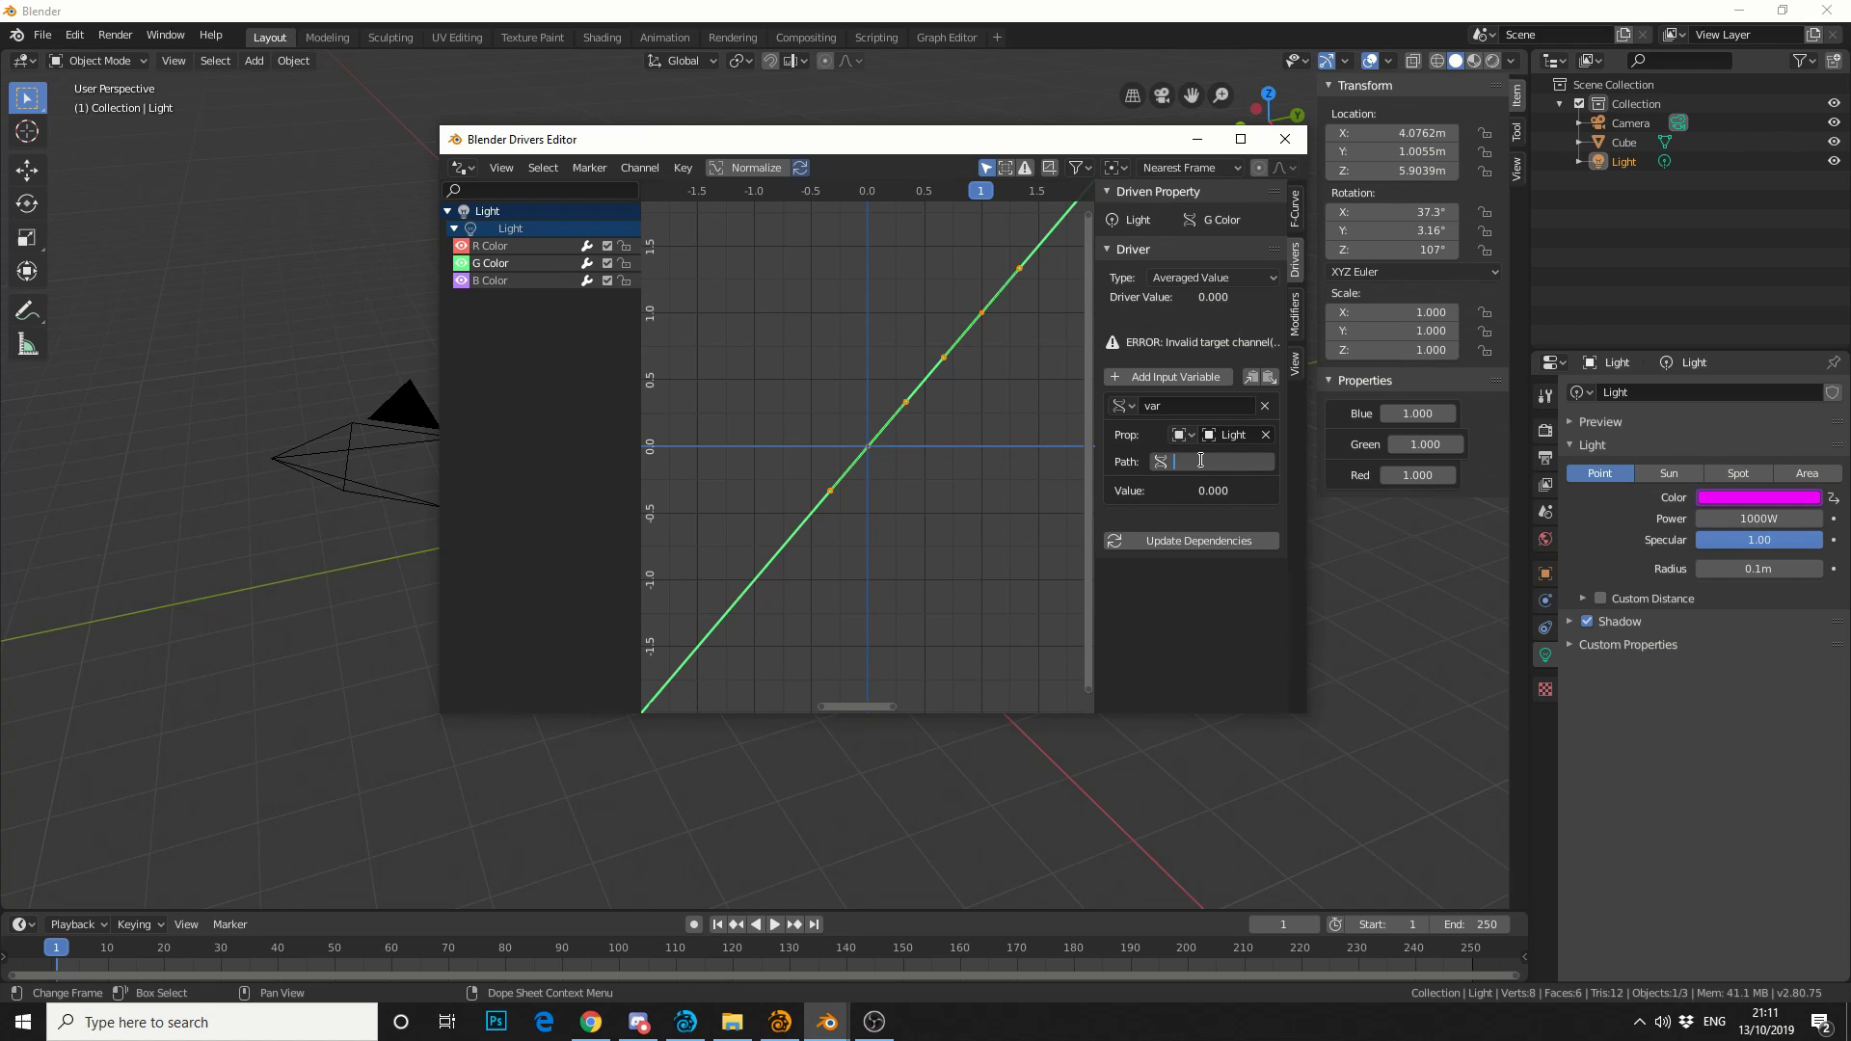
pyautogui.write('["Red"]')
pyautogui.press('Left')
pyautogui.press('Left')
pyautogui.press('Left')
pyautogui.press('Left')
pyautogui.press('Left')
pyautogui.press('Delete')
pyautogui.press('Delete')
pyautogui.press('Delete')
pyautogui.write('Green"]')
pyautogui.click(1207, 542)
# - Set the B Color driver to Averaged Value with a Single Property variable on Light
pyautogui.click(495, 281)
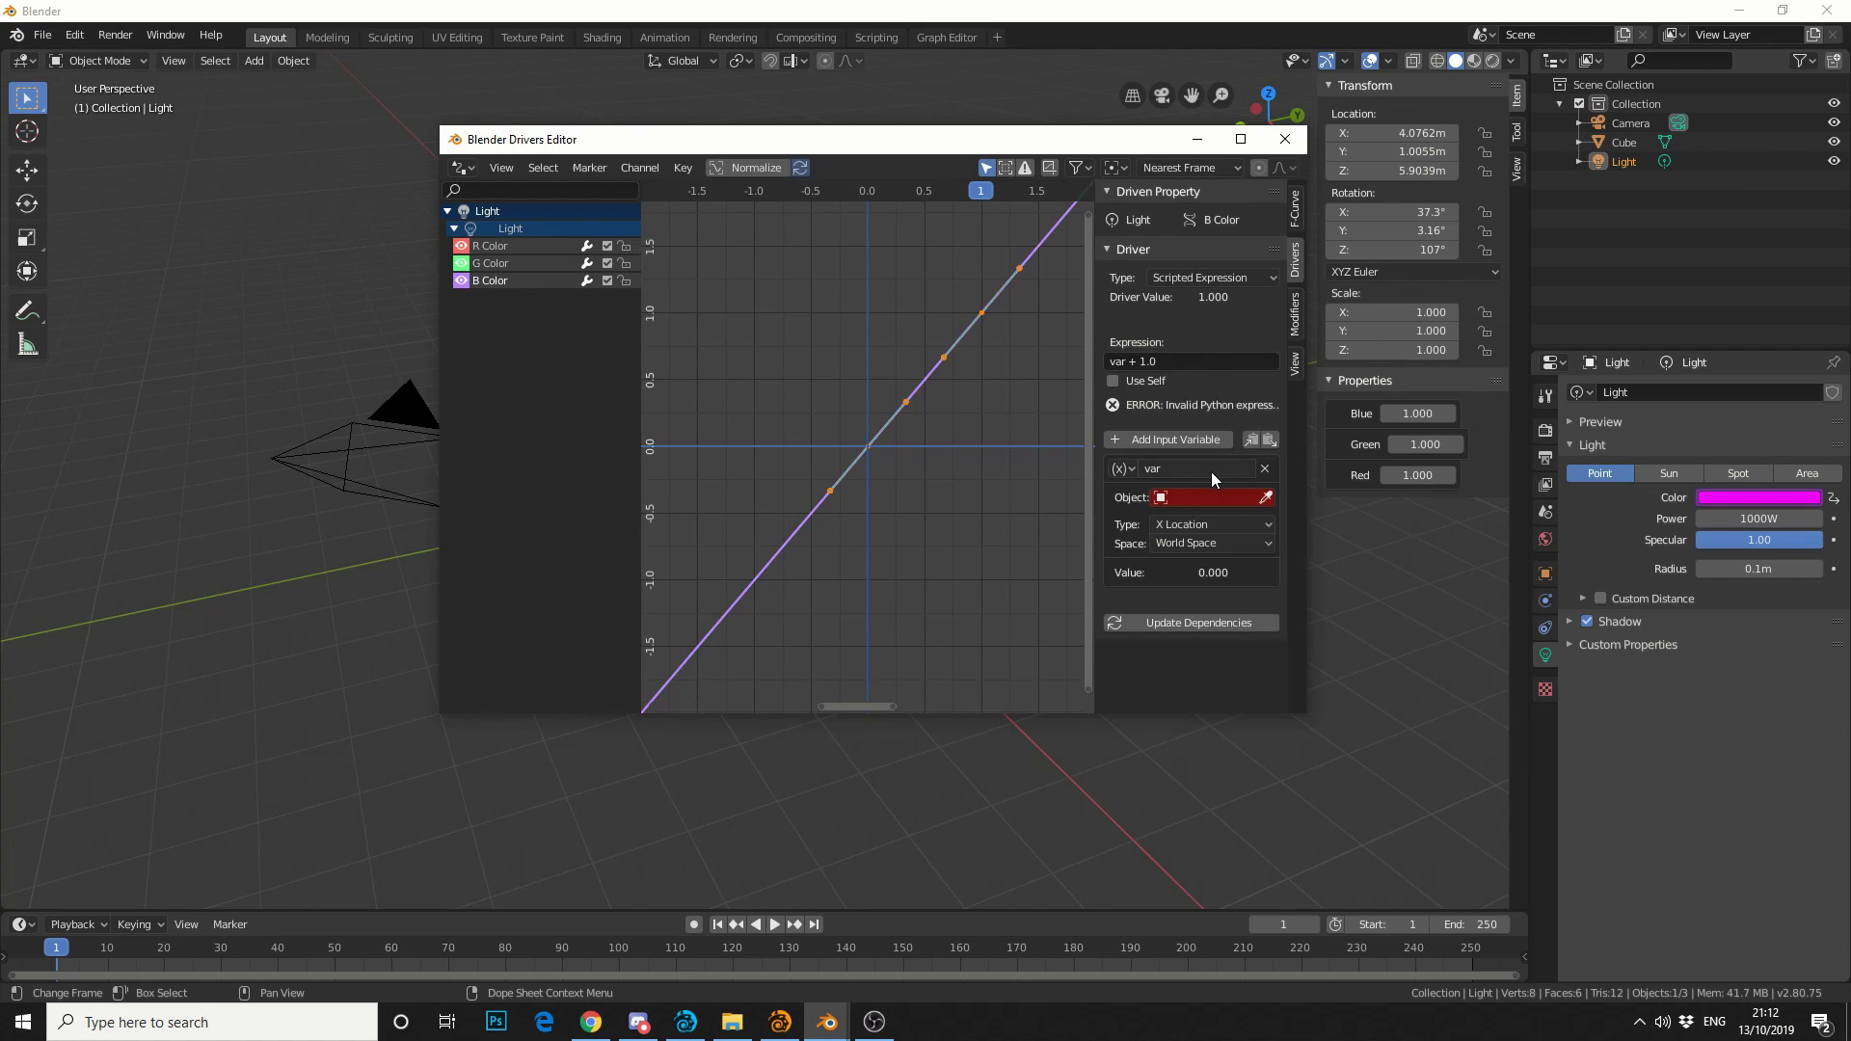
pyautogui.click(1177, 277)
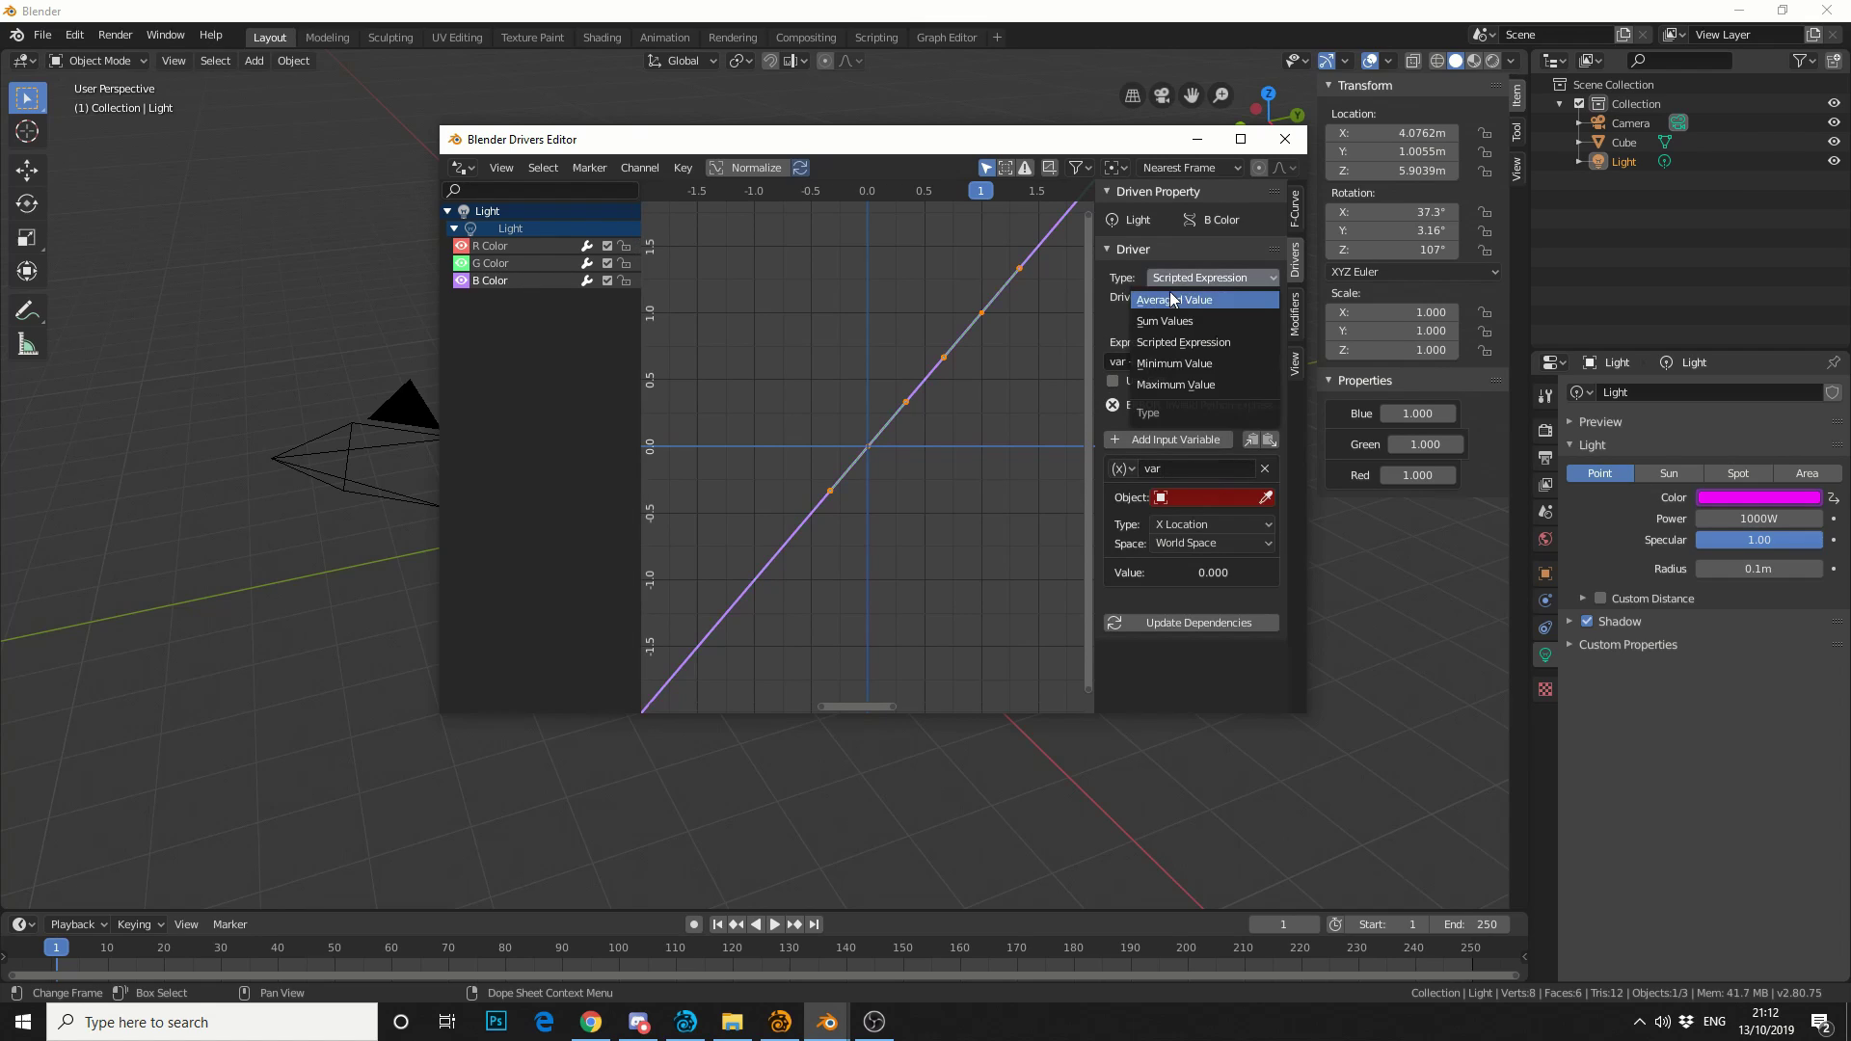
pyautogui.click(1171, 295)
pyautogui.click(1122, 406)
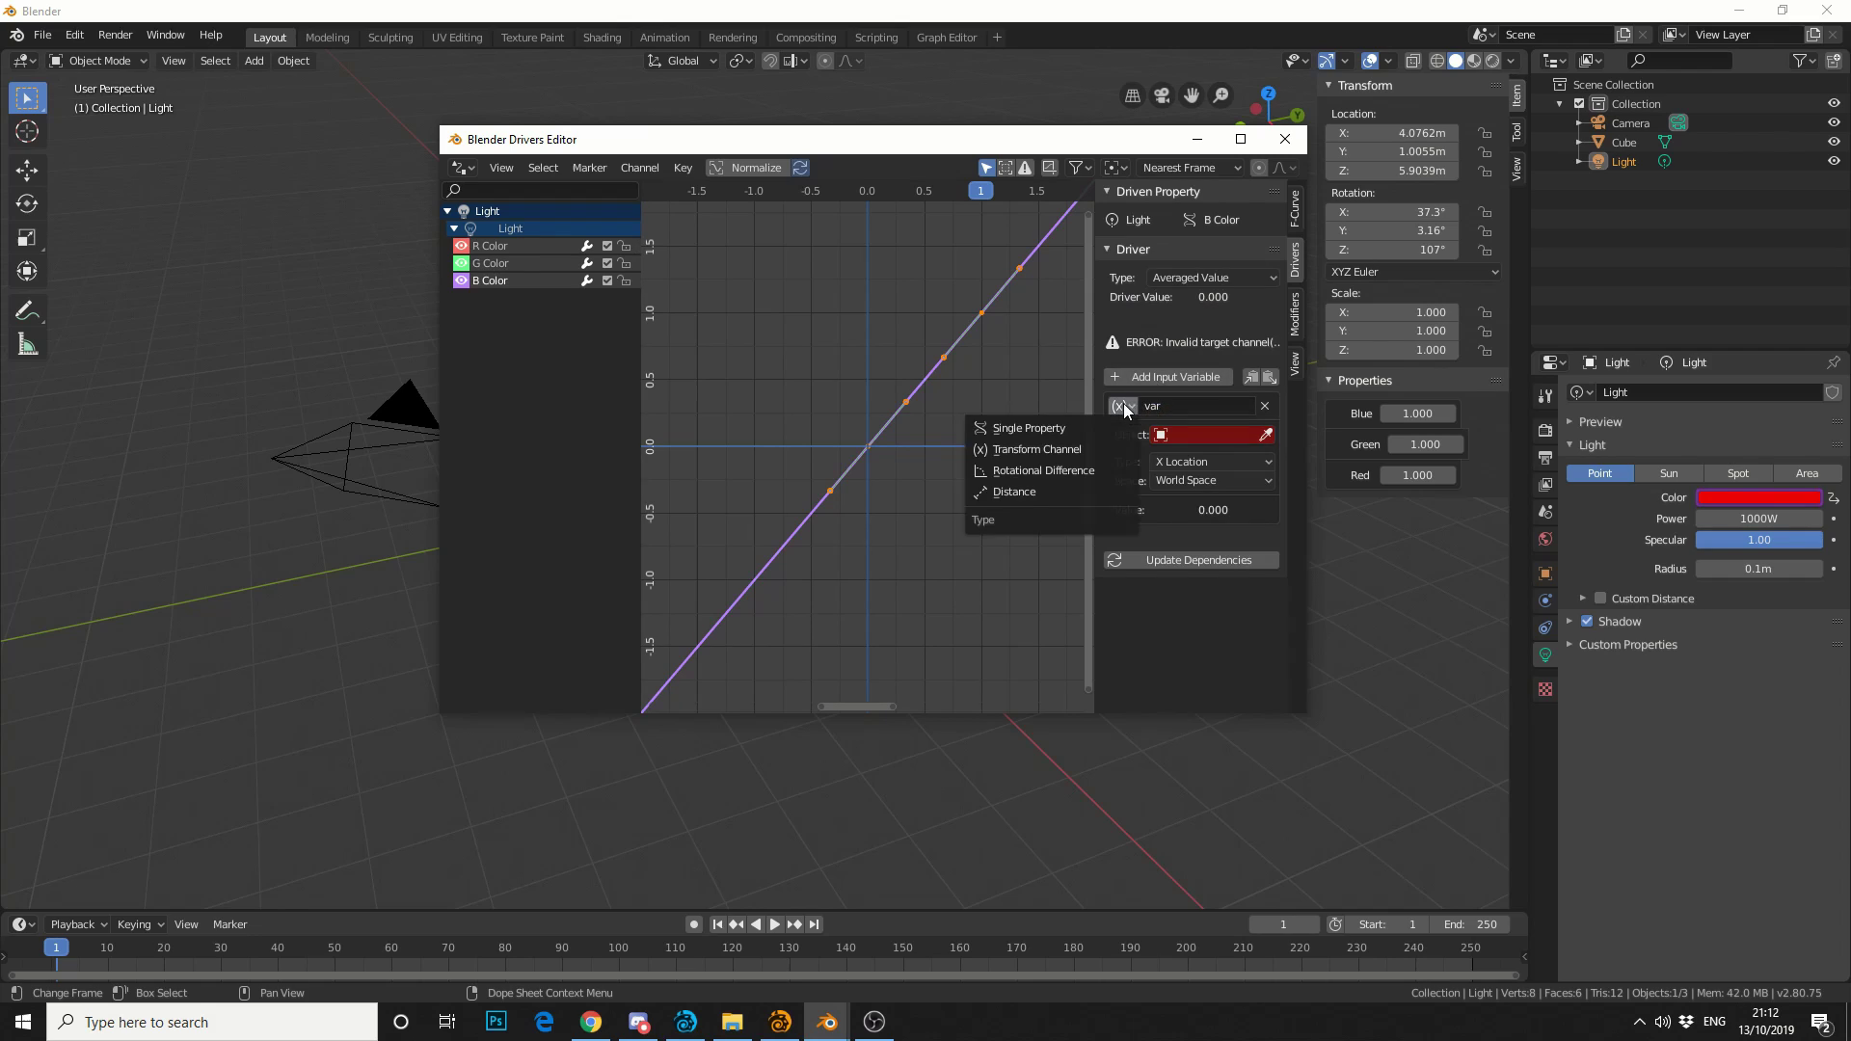
pyautogui.click(1093, 419)
pyautogui.click(1230, 434)
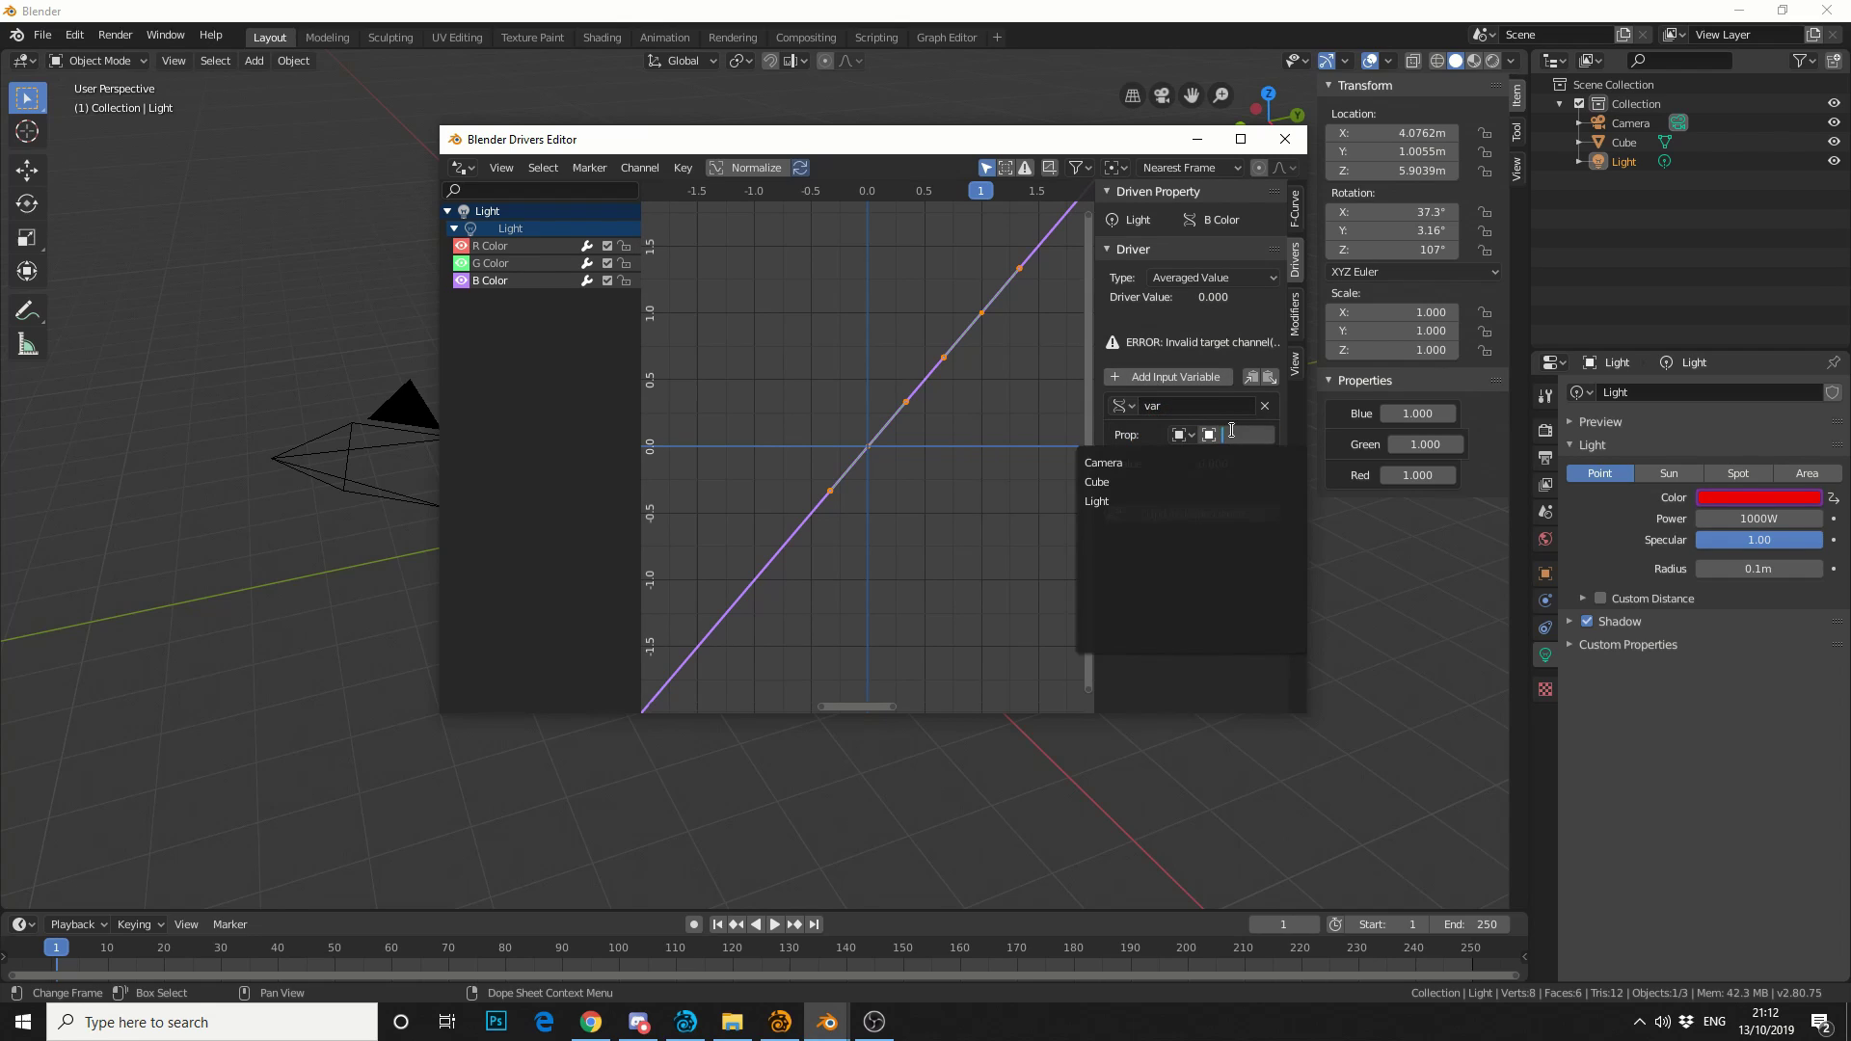
pyautogui.click(1127, 494)
# - Enter the variable Path ["Blue"] and update the driver until the error clears
pyautogui.click(1192, 461)
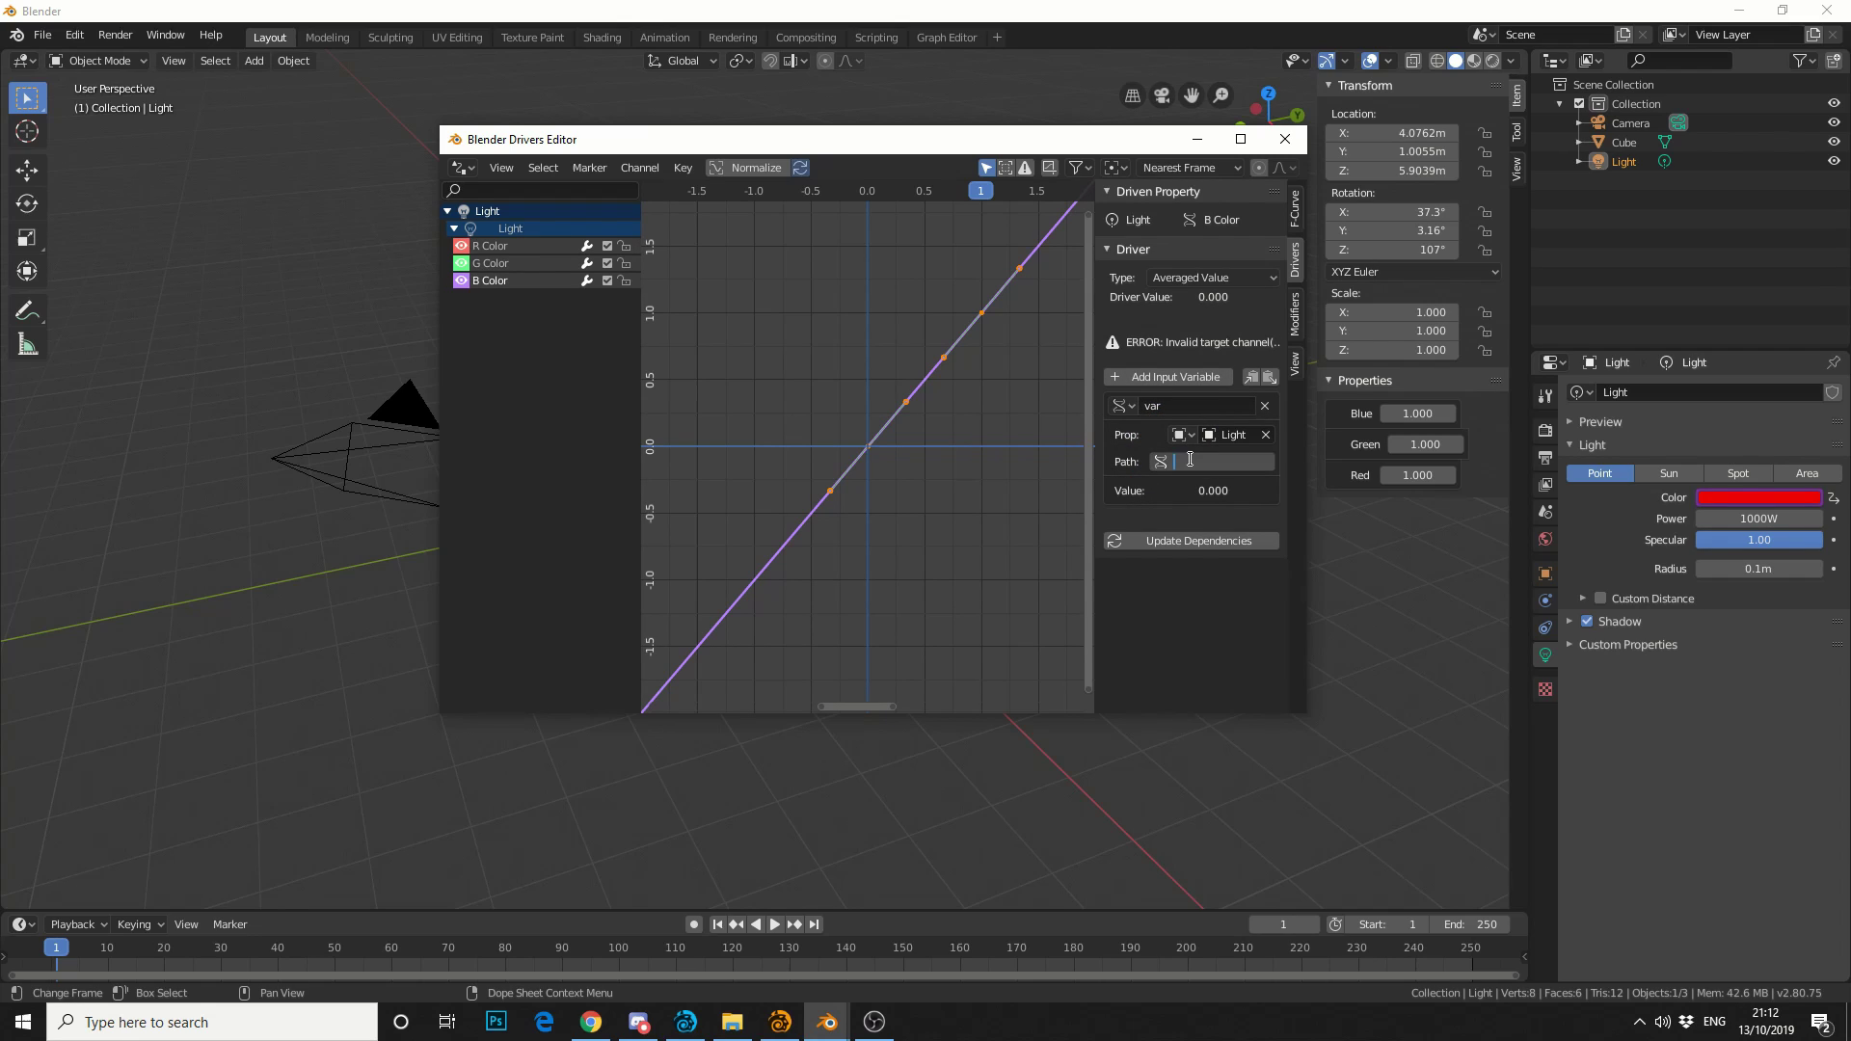
pyautogui.write('["Red"]')
pyautogui.press('BackSpace')
pyautogui.press('BackSpace')
pyautogui.press('BackSpace')
pyautogui.write('Blue')
pyautogui.click(1206, 540)
pyautogui.click(1208, 536)
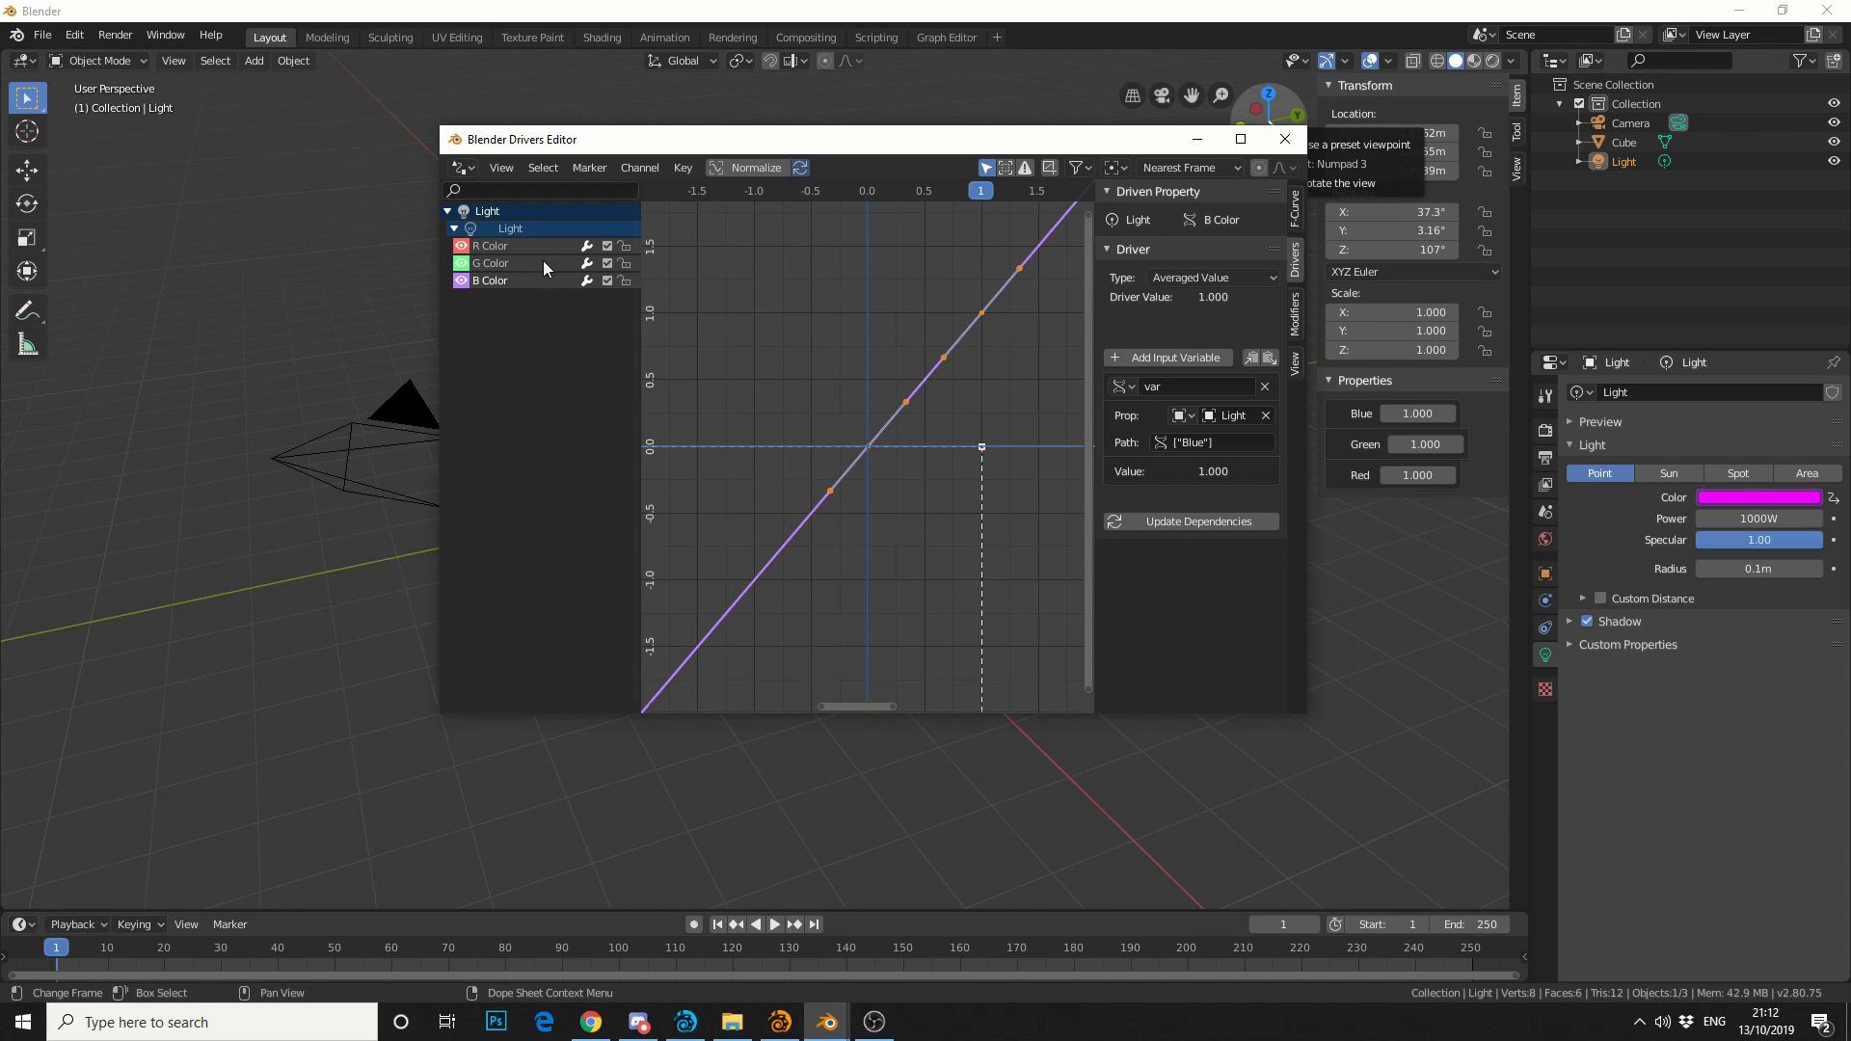
# - Close the Drivers Editor; zero Blue (yellow), Green (red), Red, then raise Blue to 1.000 (blue)
pyautogui.click(1285, 139)
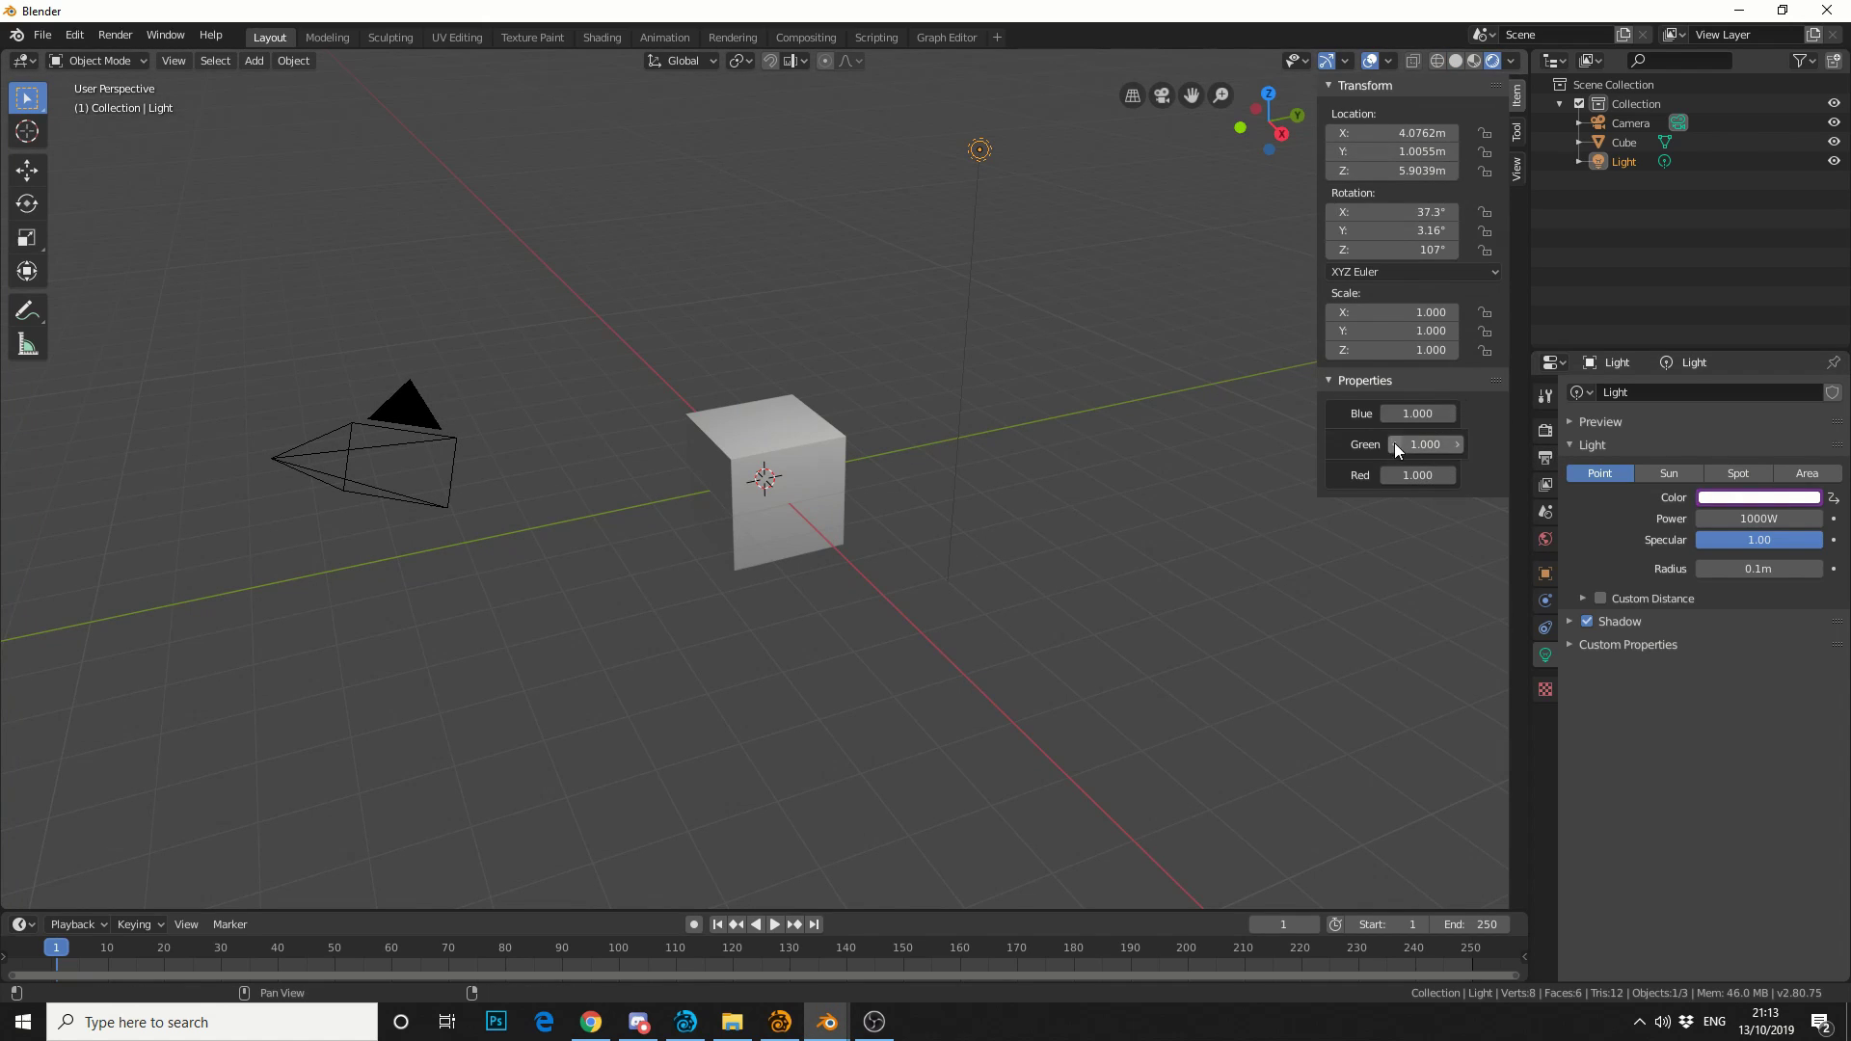
pyautogui.moveTo(1415, 413); pyautogui.dragTo(1360, 413)
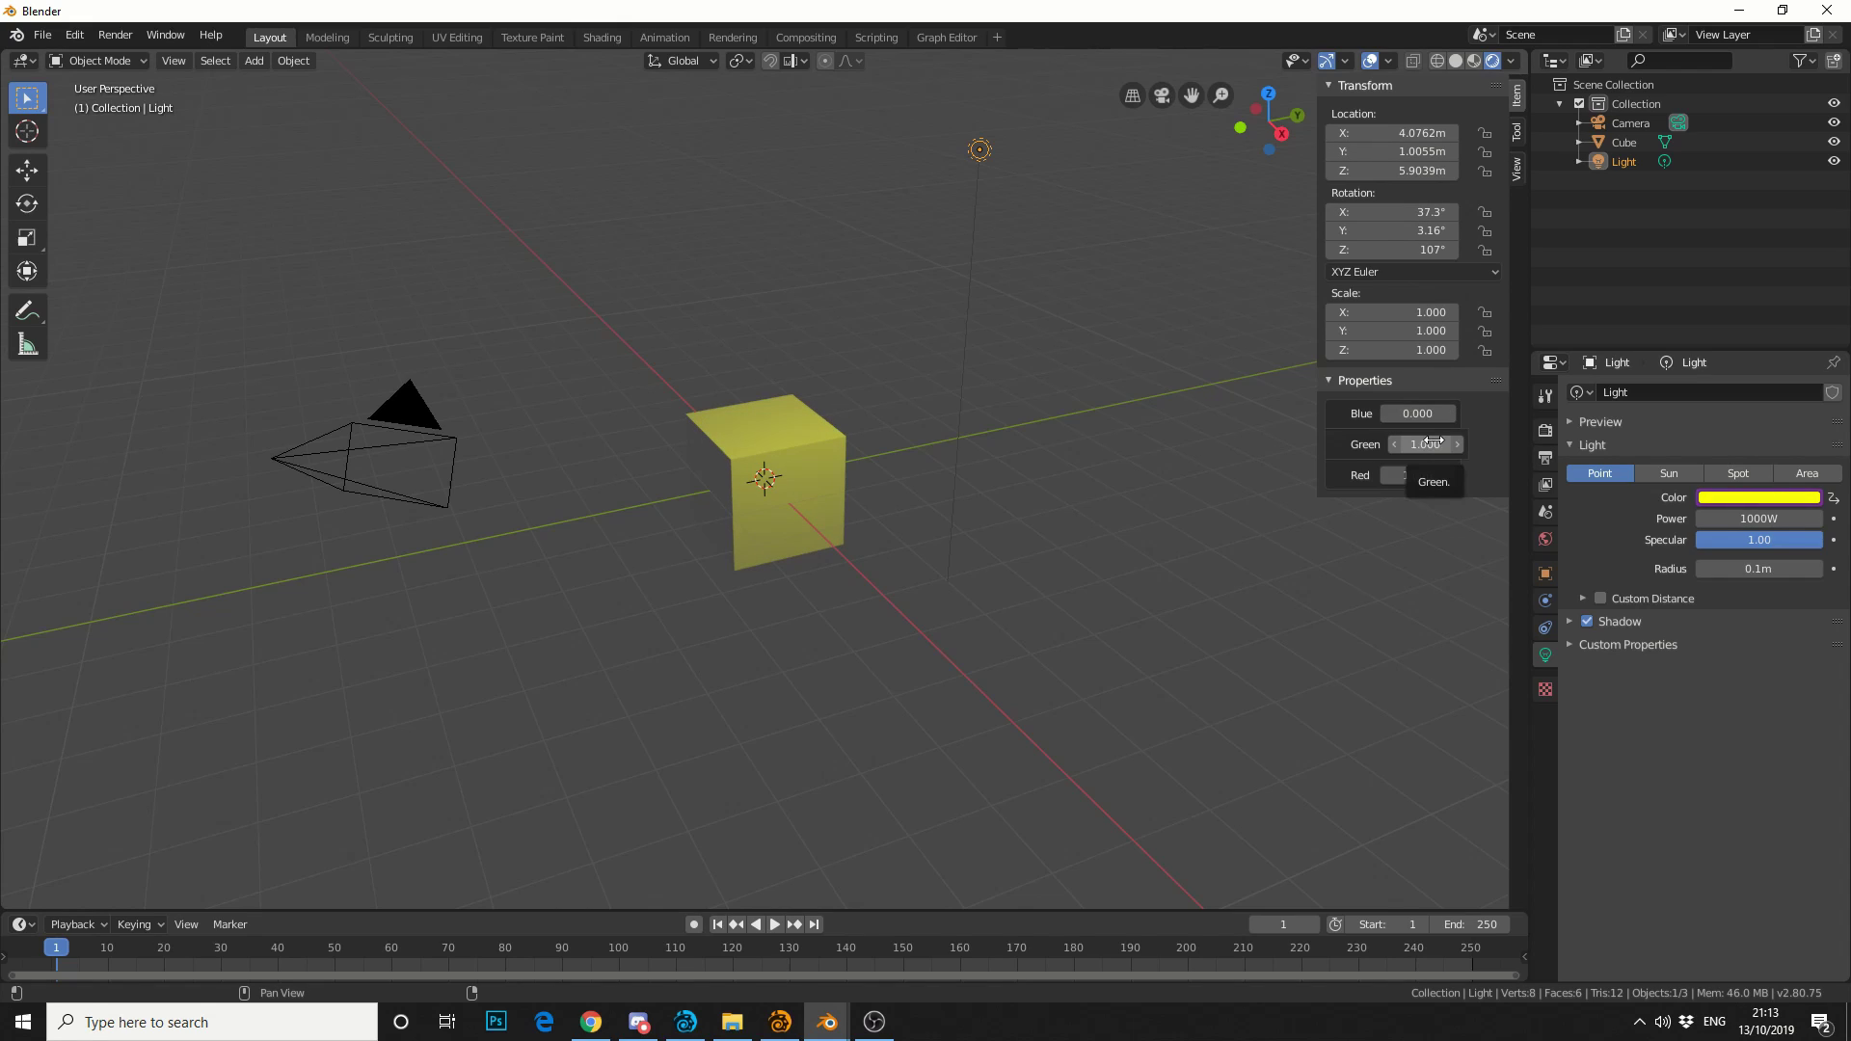
pyautogui.moveTo(1434, 442); pyautogui.dragTo(1388, 442)
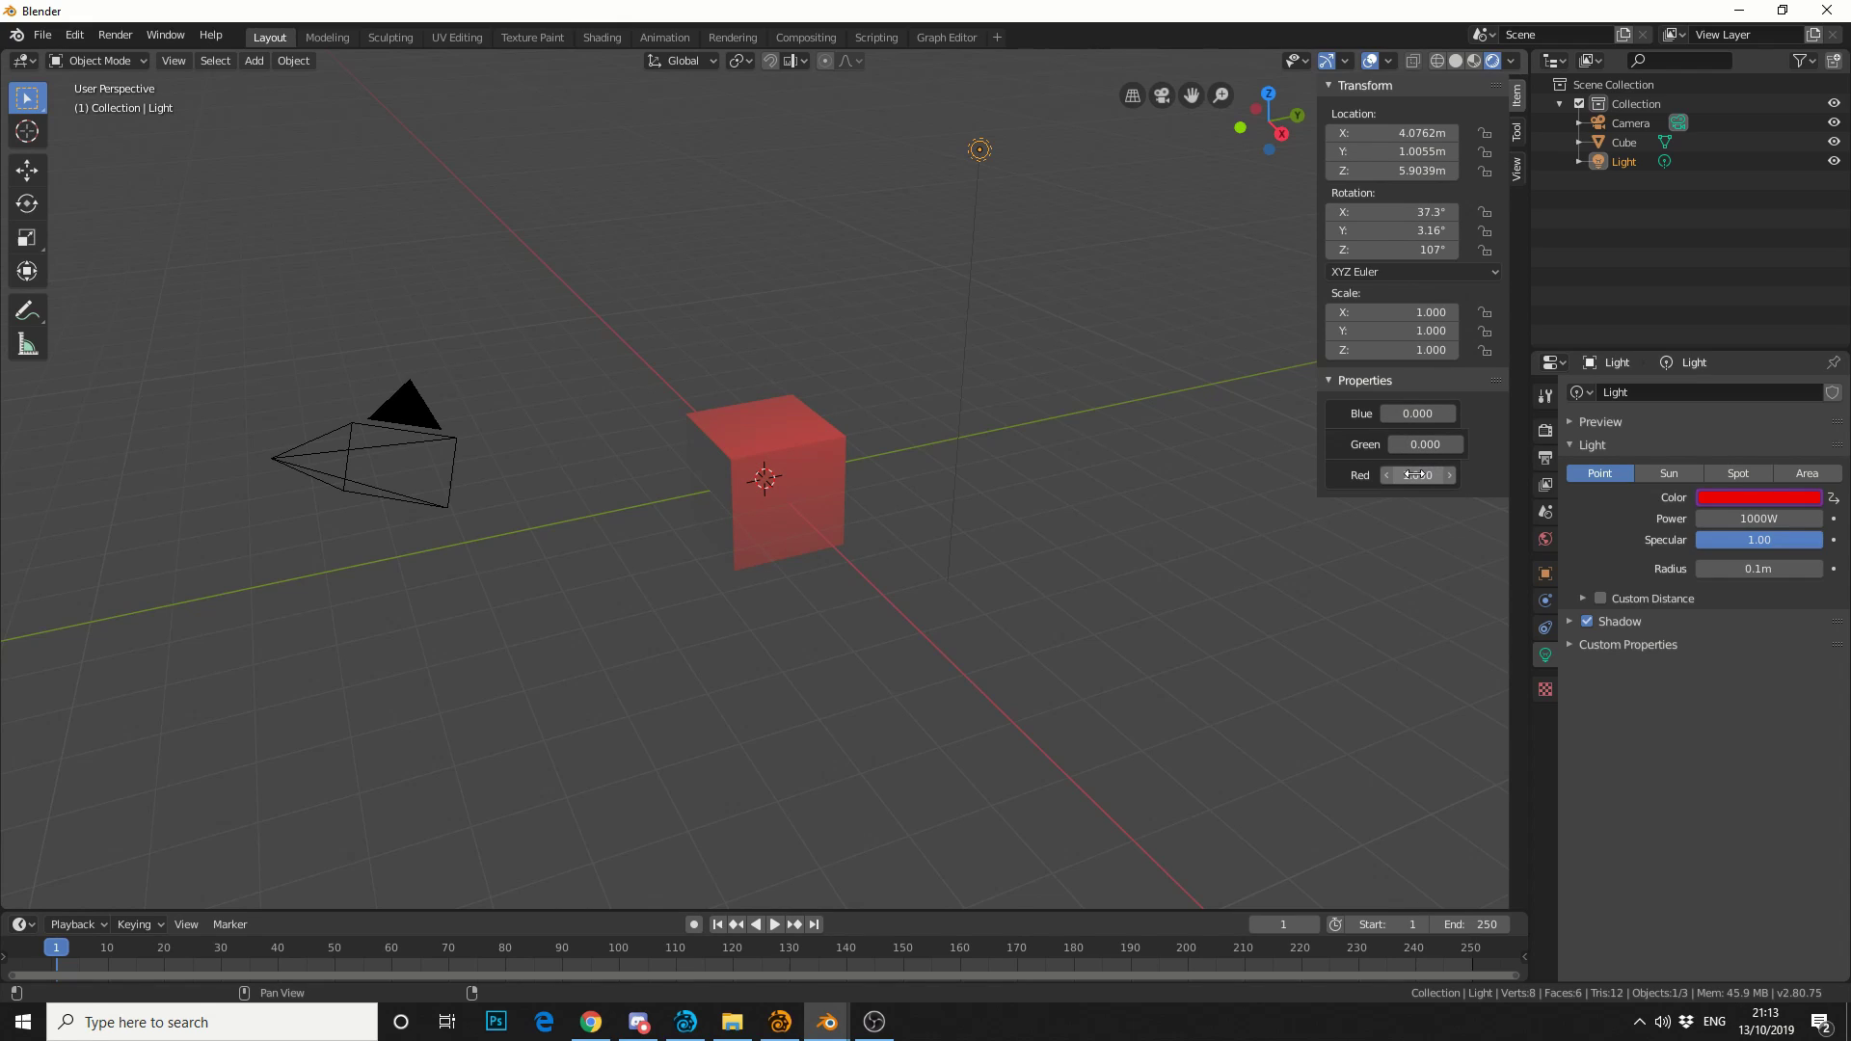
pyautogui.moveTo(1418, 478); pyautogui.dragTo(1374, 478)
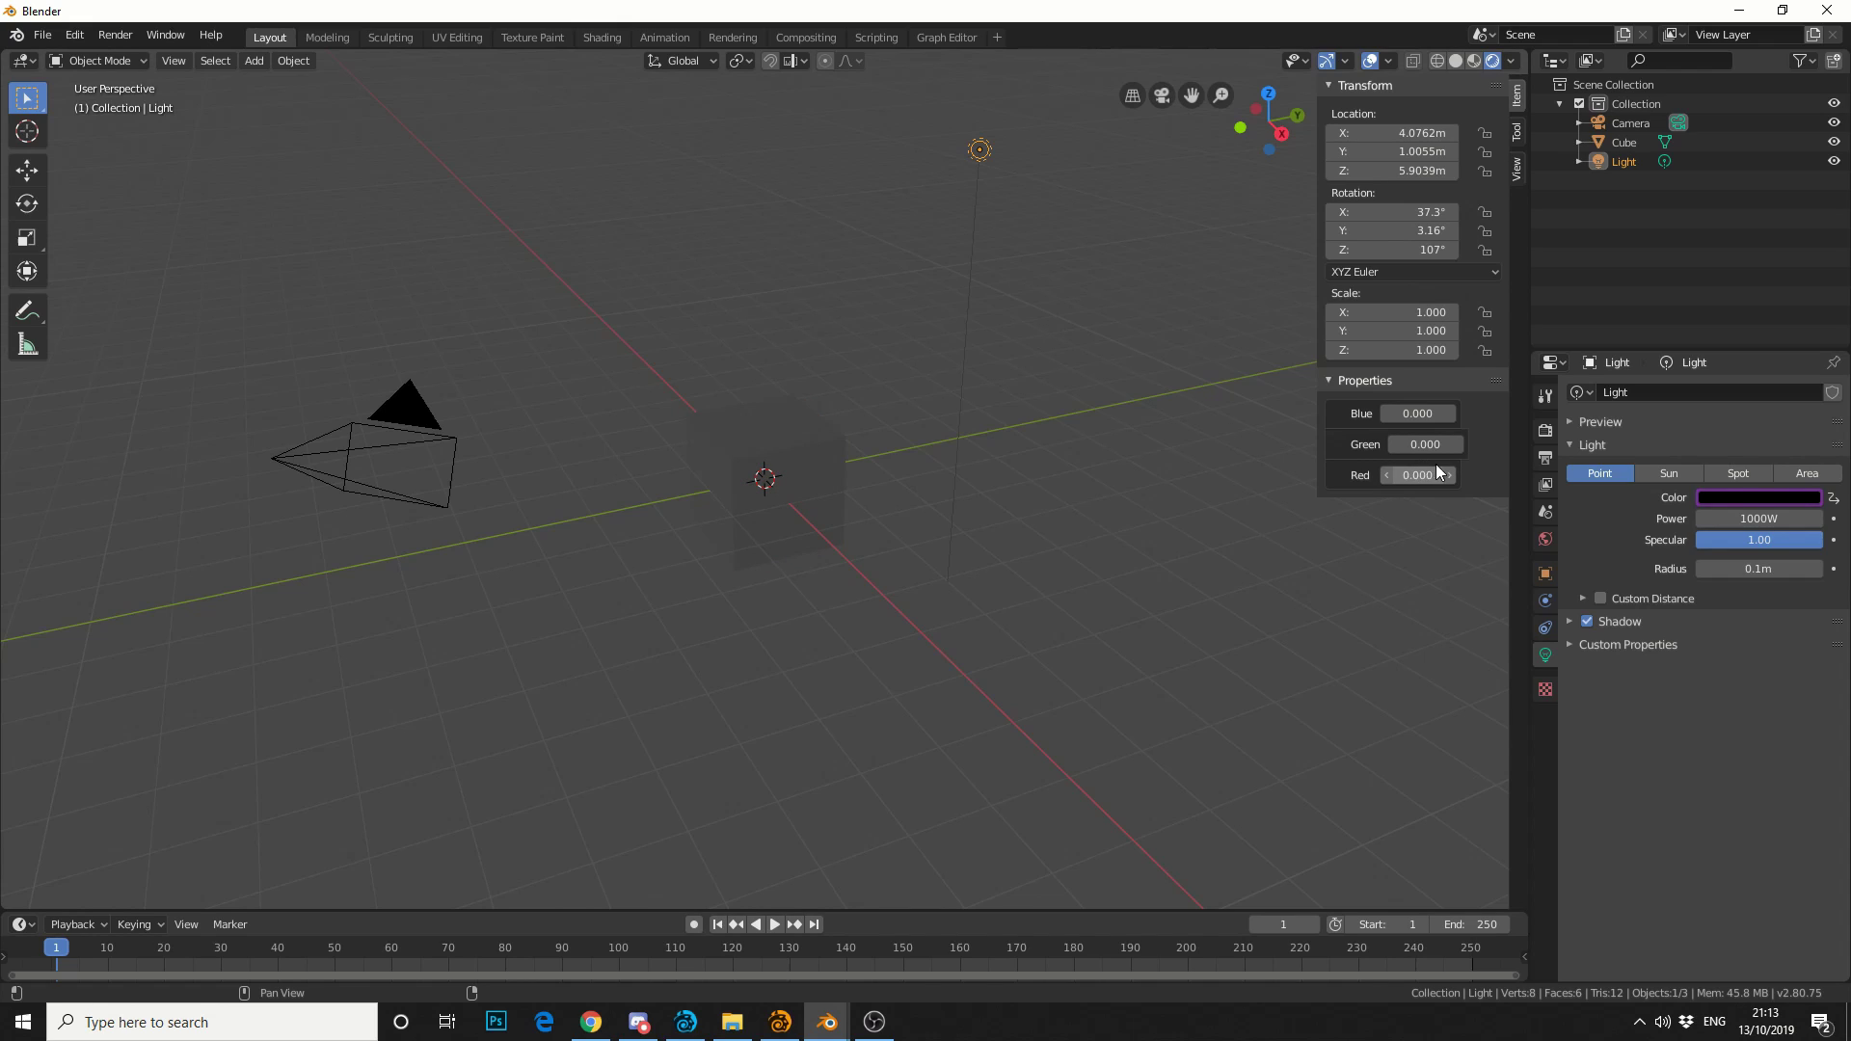
pyautogui.moveTo(1415, 442)
pyautogui.mouseDown()
pyautogui.moveTo(1456, 444)
pyautogui.moveTo(1379, 444)
pyautogui.moveTo(1409, 413)
pyautogui.mouseUp()
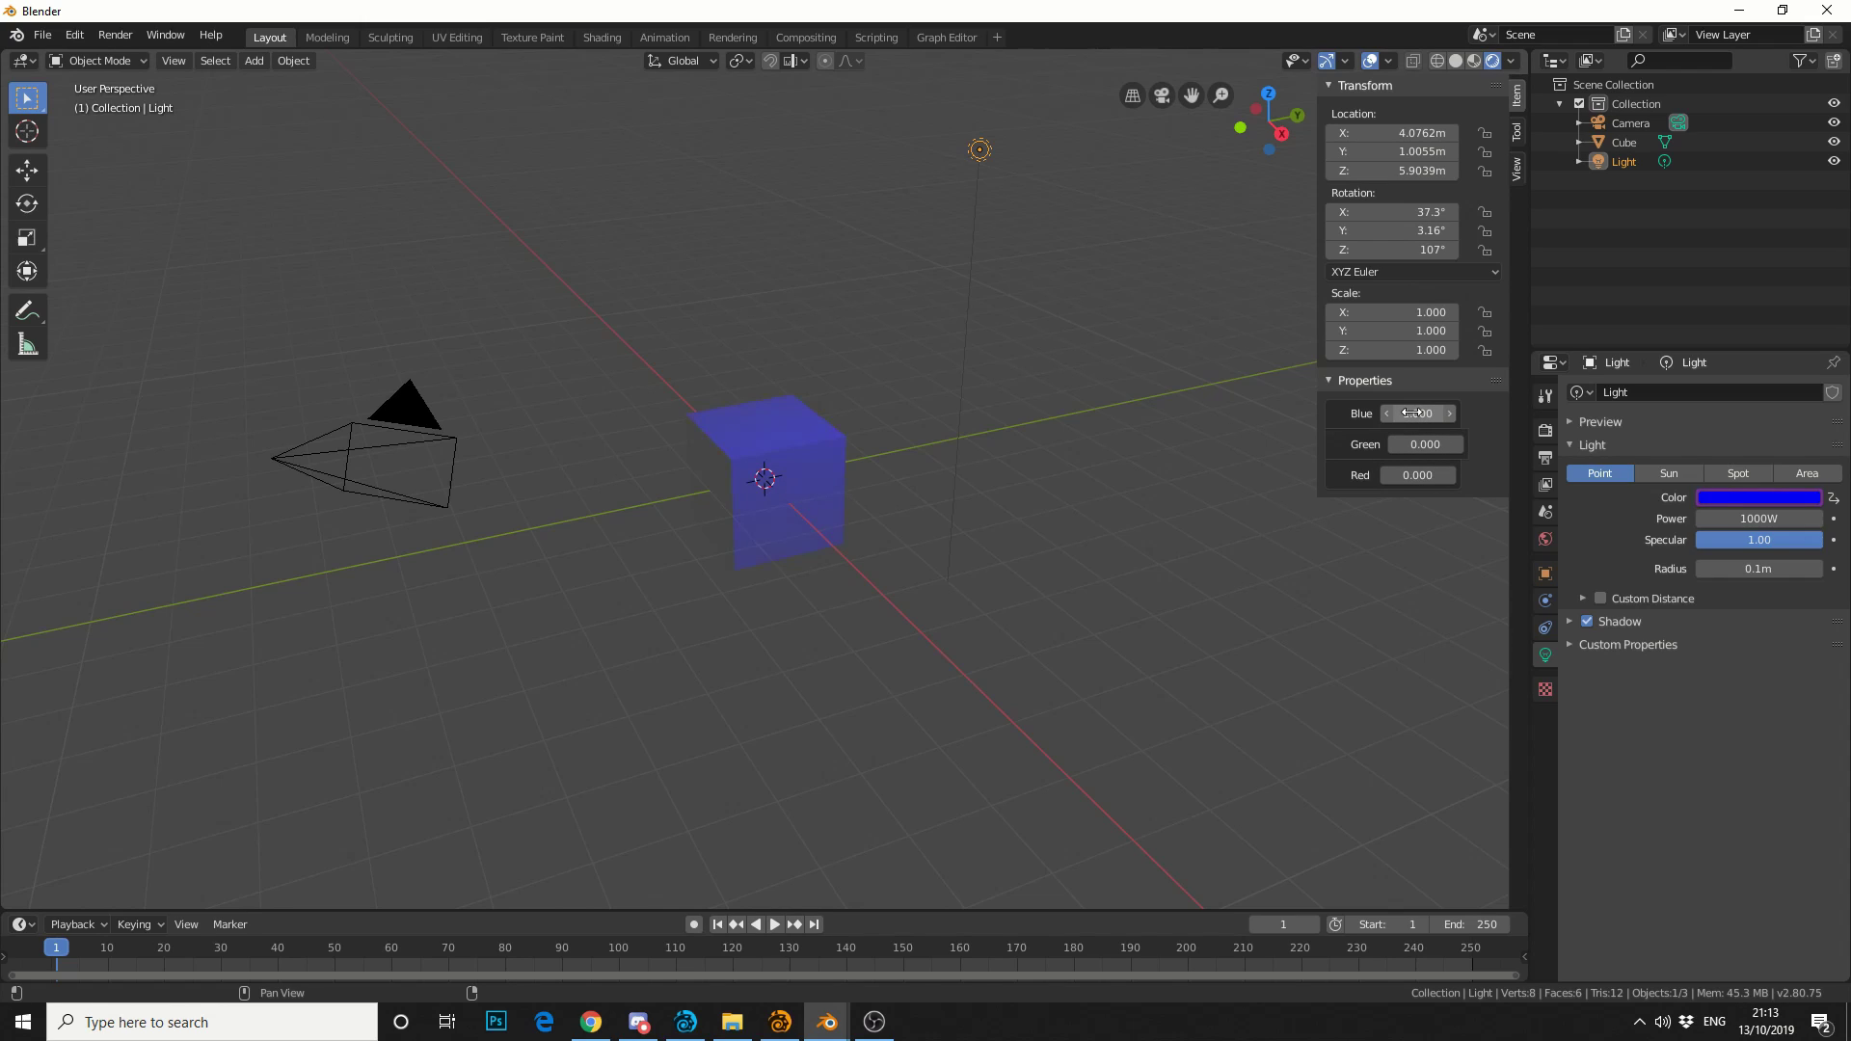